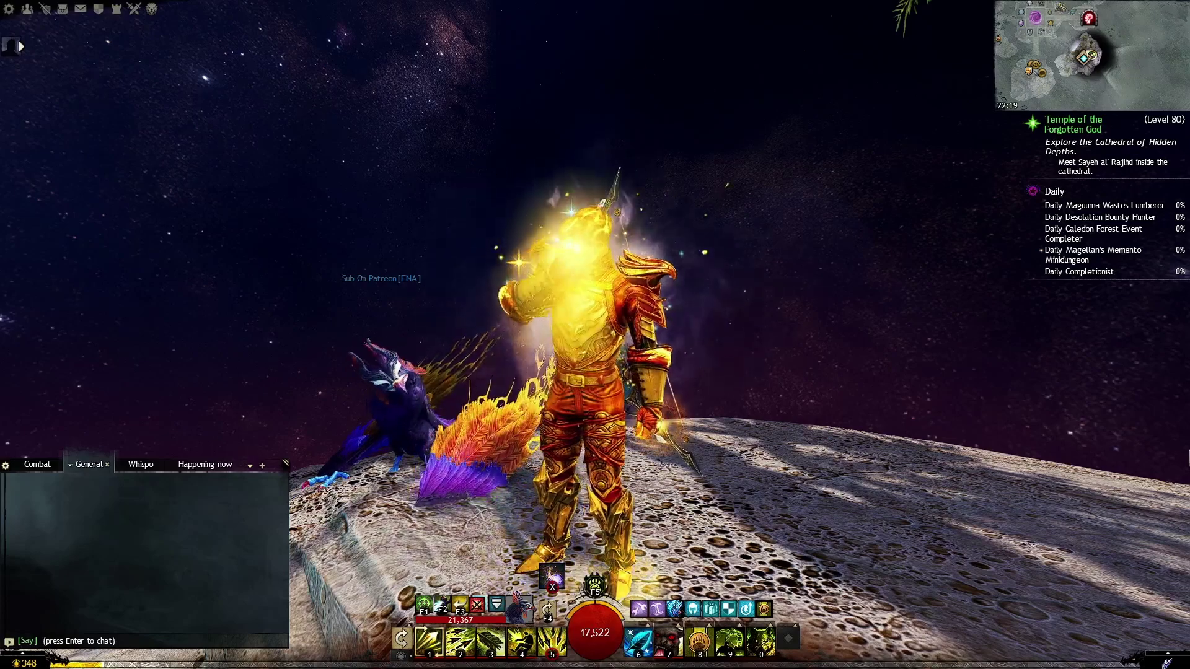
# Step: Open the inventory and preview the common and uncommon contents of the Superior Ingredients Pouch
pyautogui.press('i')
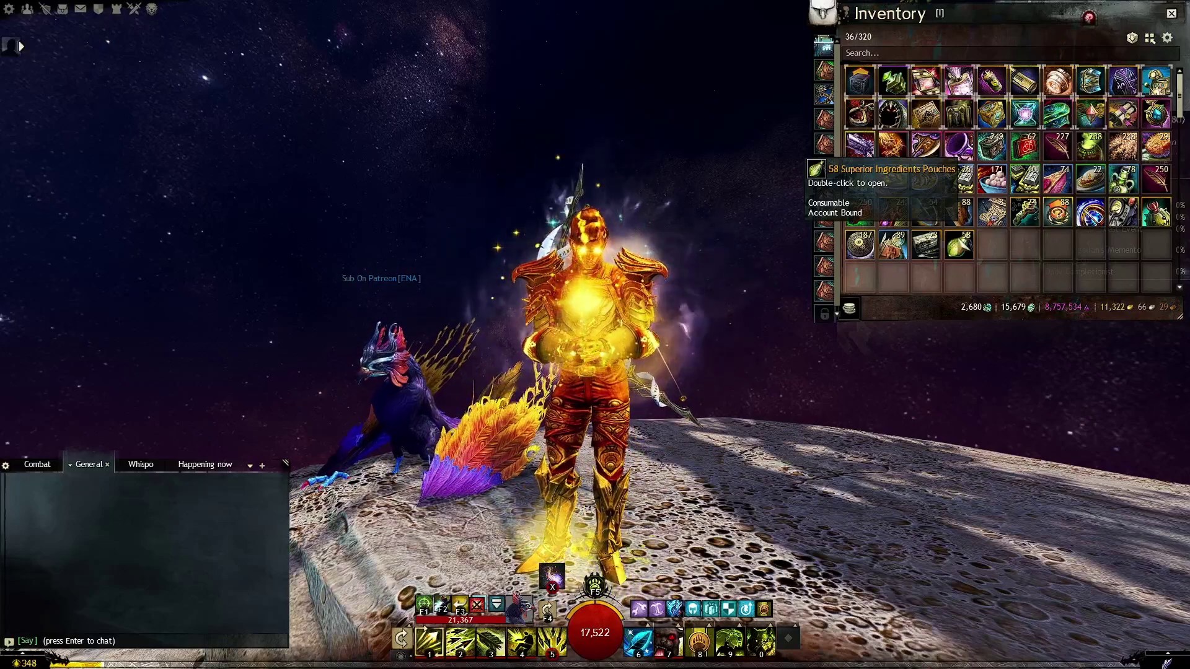
pyautogui.rightClick(964, 243)
pyautogui.click(987, 251)
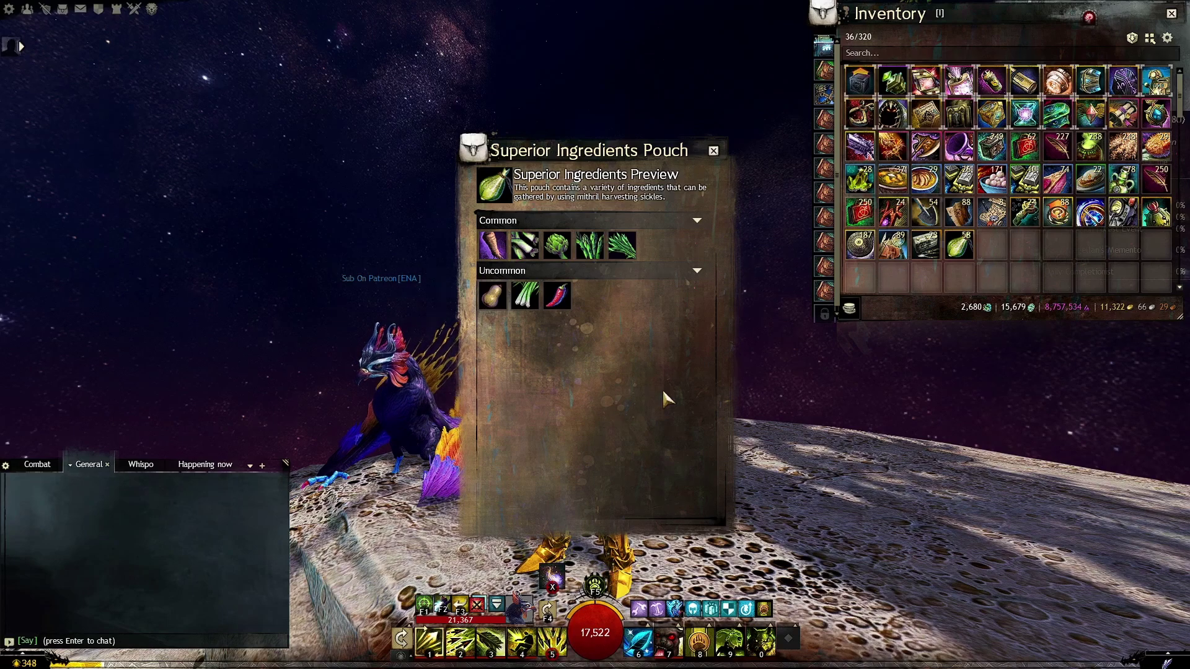
pyautogui.moveTo(568, 247)
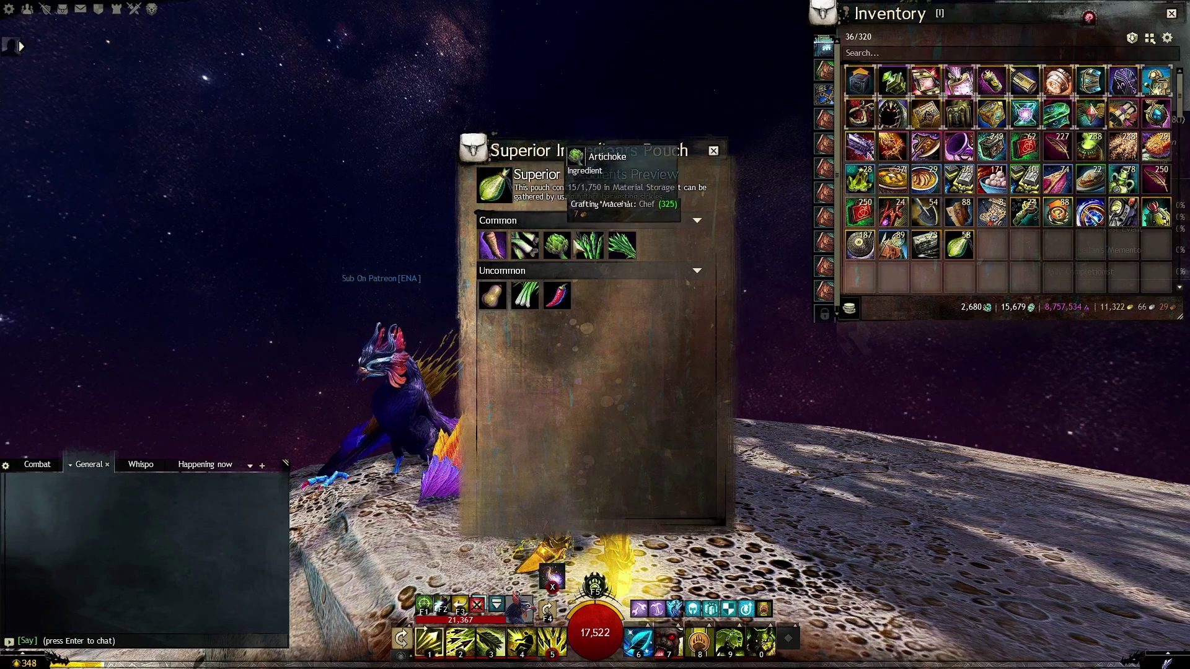
pyautogui.moveTo(484, 302)
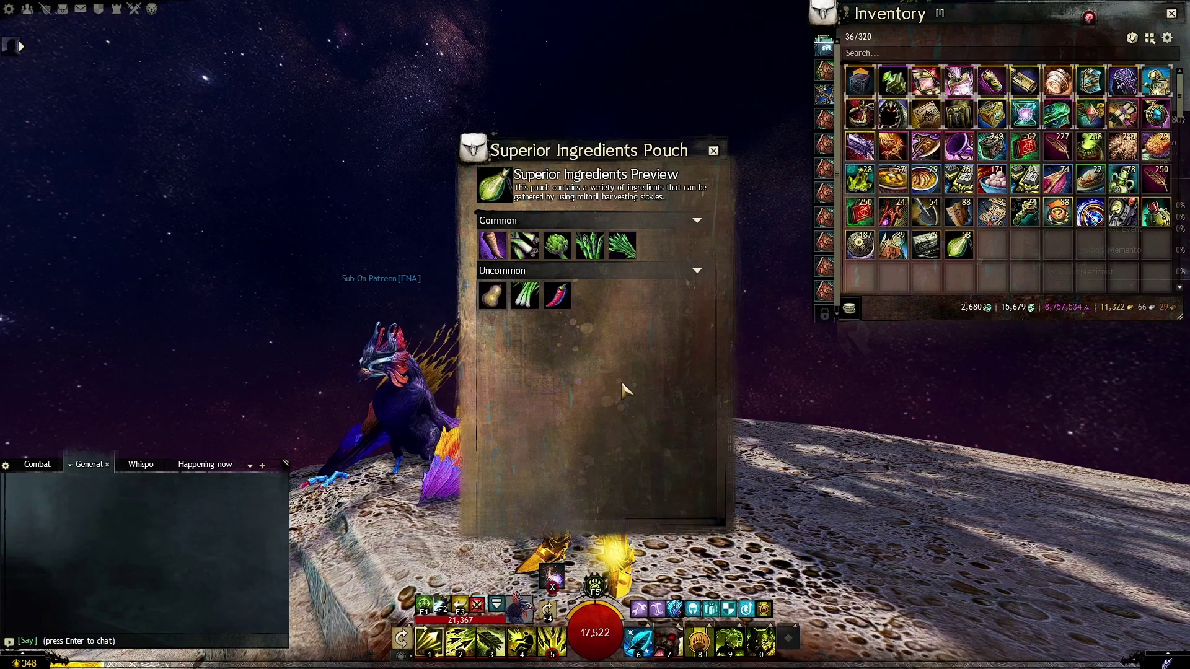
pyautogui.click(713, 151)
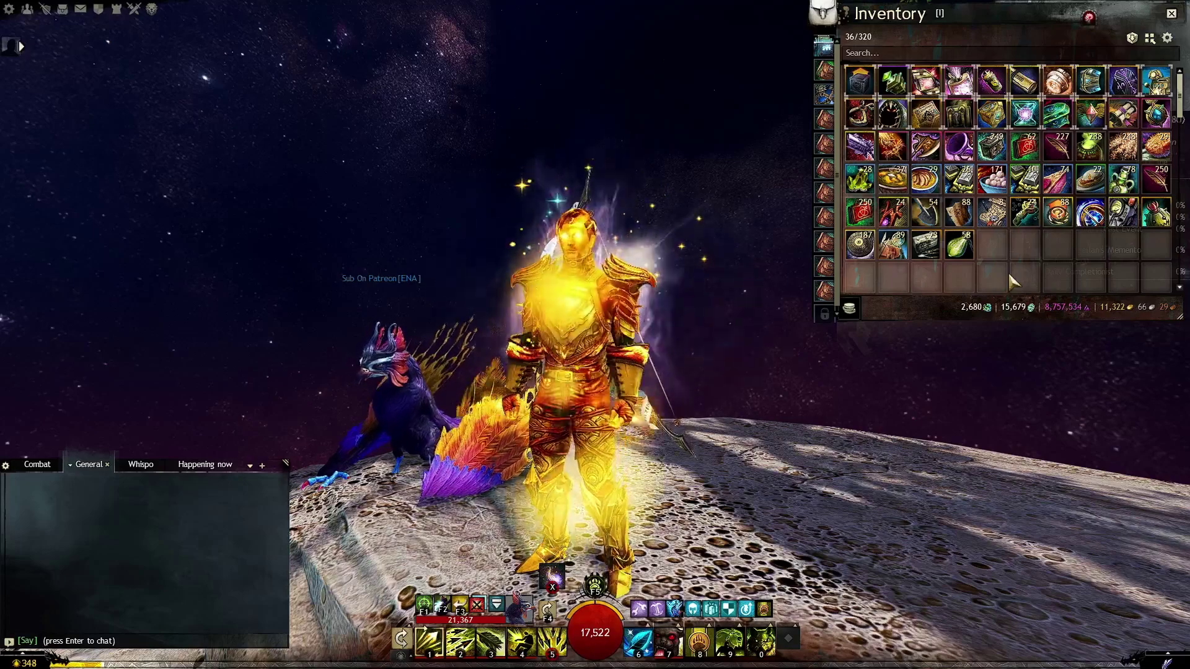
# Step: Switch to the browser, open the wiki page for Superior Ingredients Pouch and examine its contents and drop-rate tables
pyautogui.hotkey('alt', 'Tab')
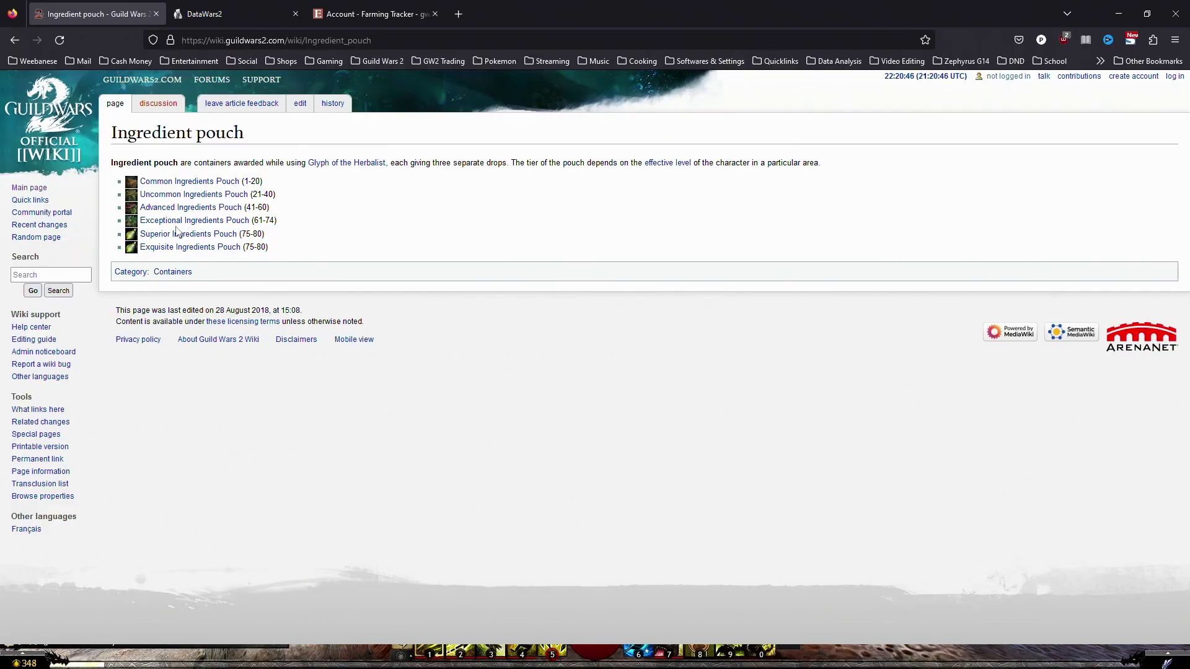
pyautogui.click(207, 240)
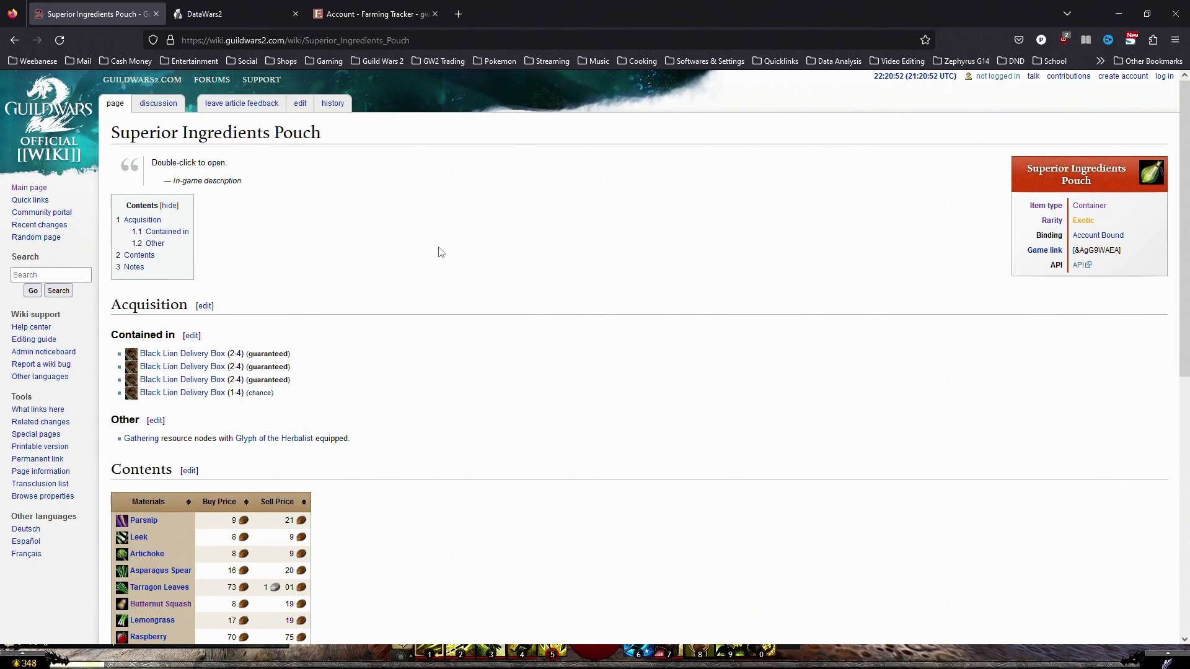
pyautogui.moveTo(189, 366)
pyautogui.scroll(-3, 573, 375)
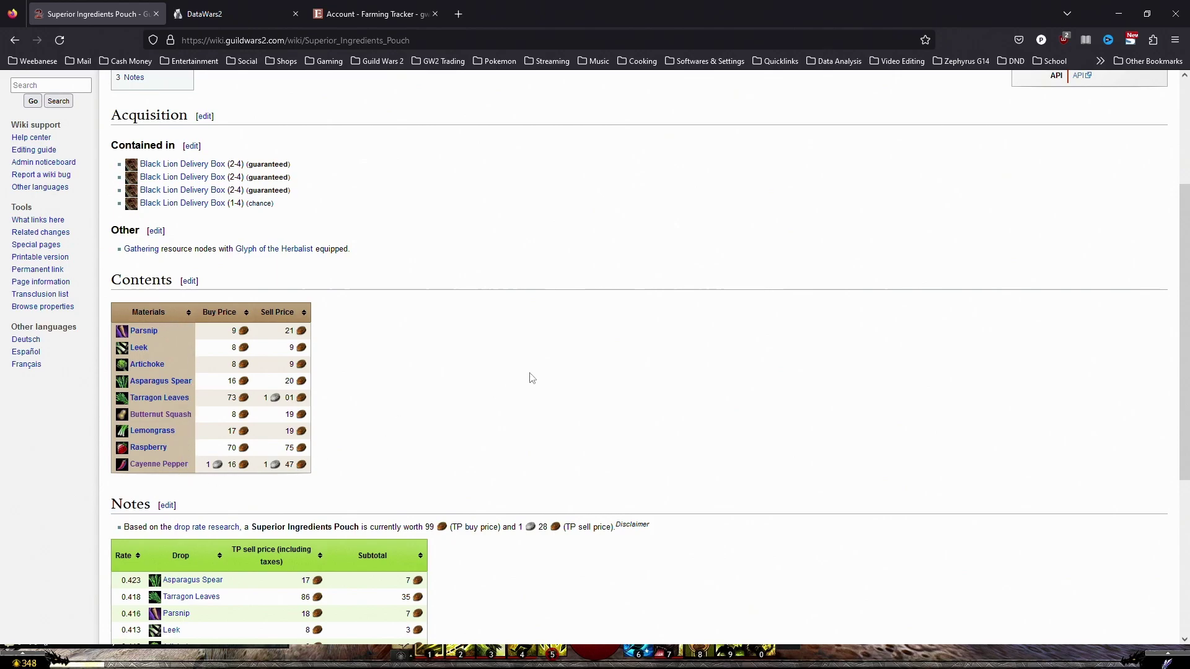
pyautogui.scroll(-3, 532, 378)
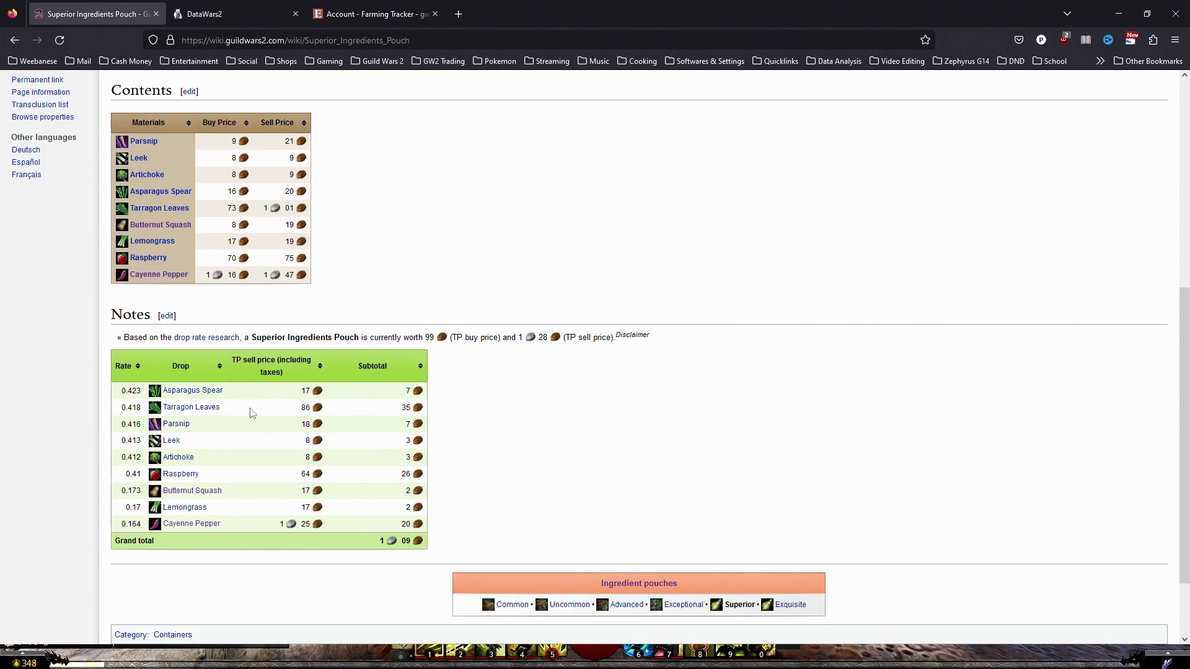
pyautogui.moveTo(252, 413)
pyautogui.scroll(3, 241, 412)
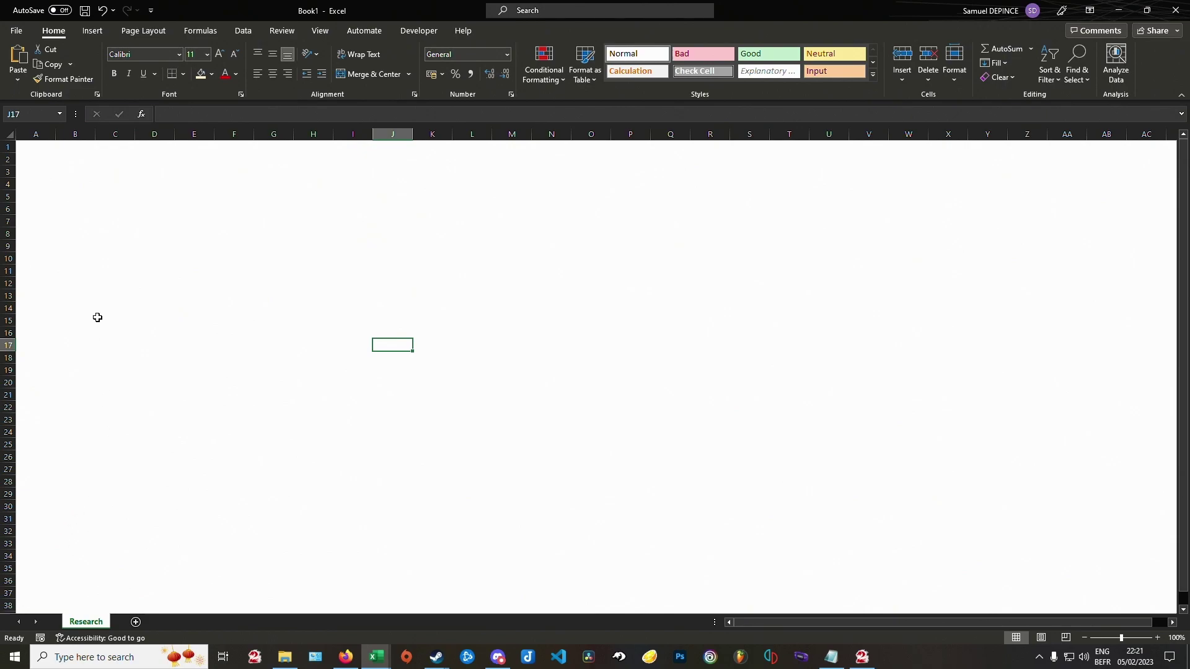
# Step: Enter the heading Drops in cell B1 of the Research sheet
pyautogui.click(75, 145)
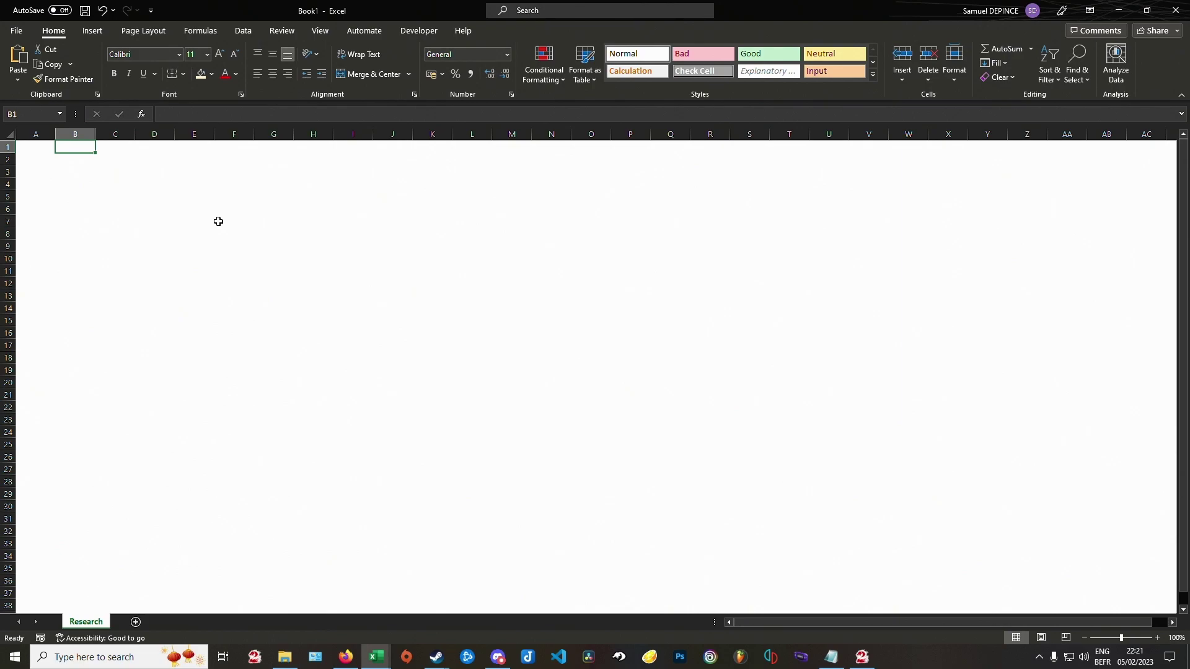
pyautogui.write('Drops')
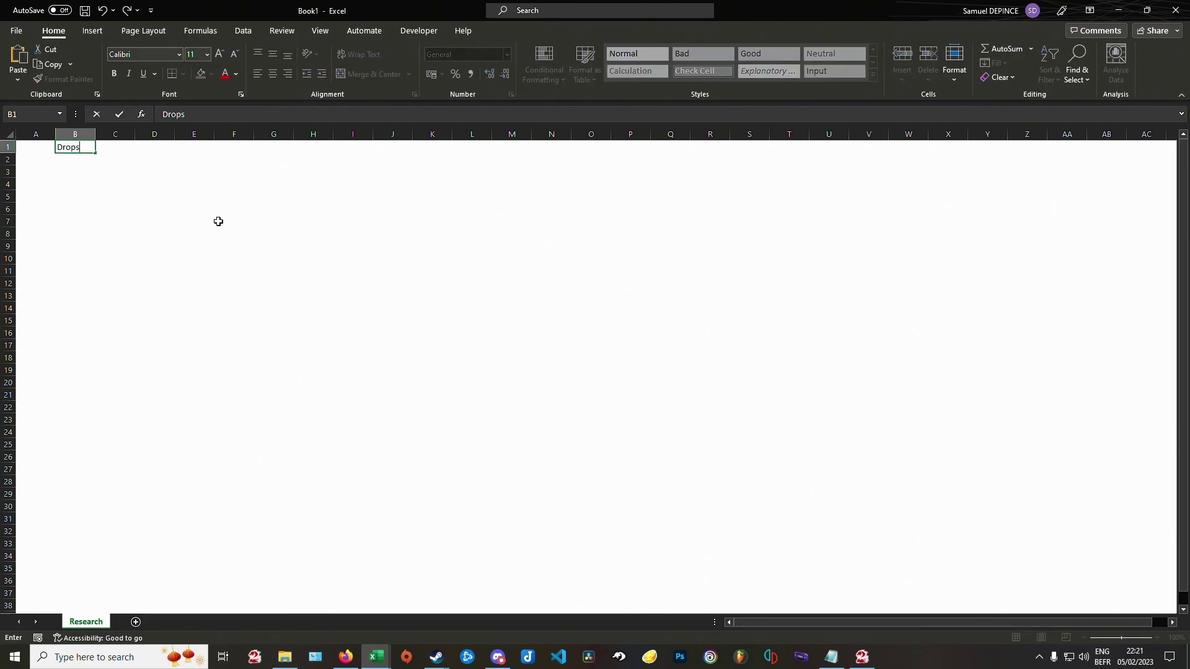
pyautogui.press('Return')
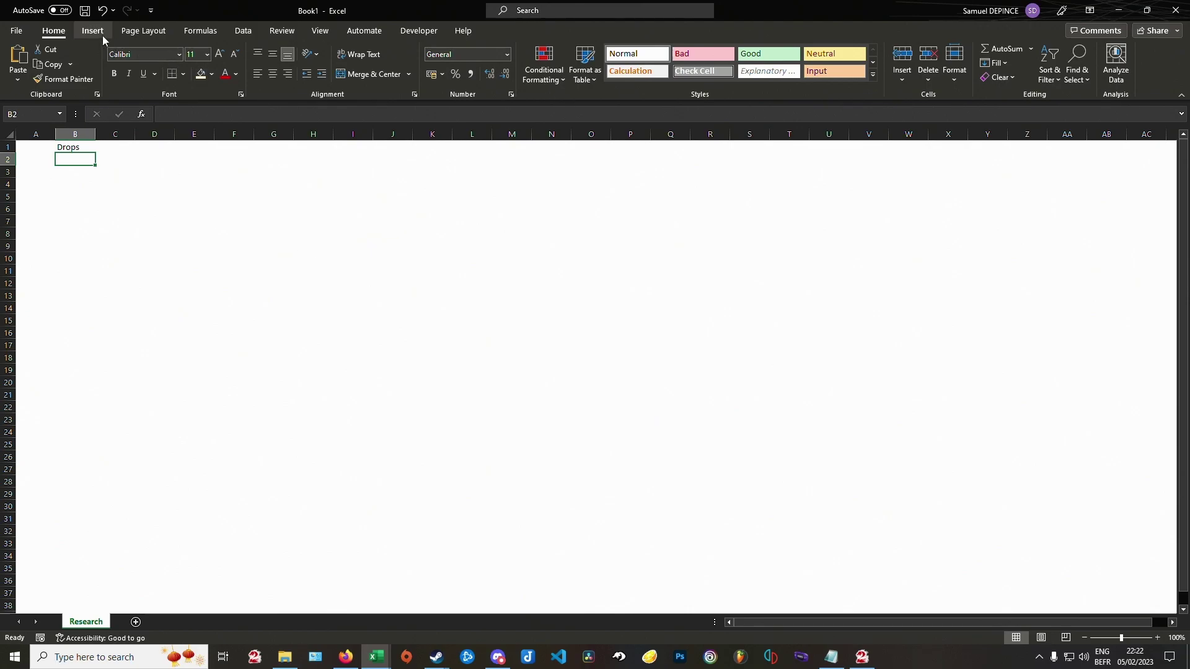
# Step: Start a basic web data import using the api.datawars2.ie/gw2/v1/items/csv URL with fields from id to lastUpdate and an empty filter
pyautogui.click(240, 35)
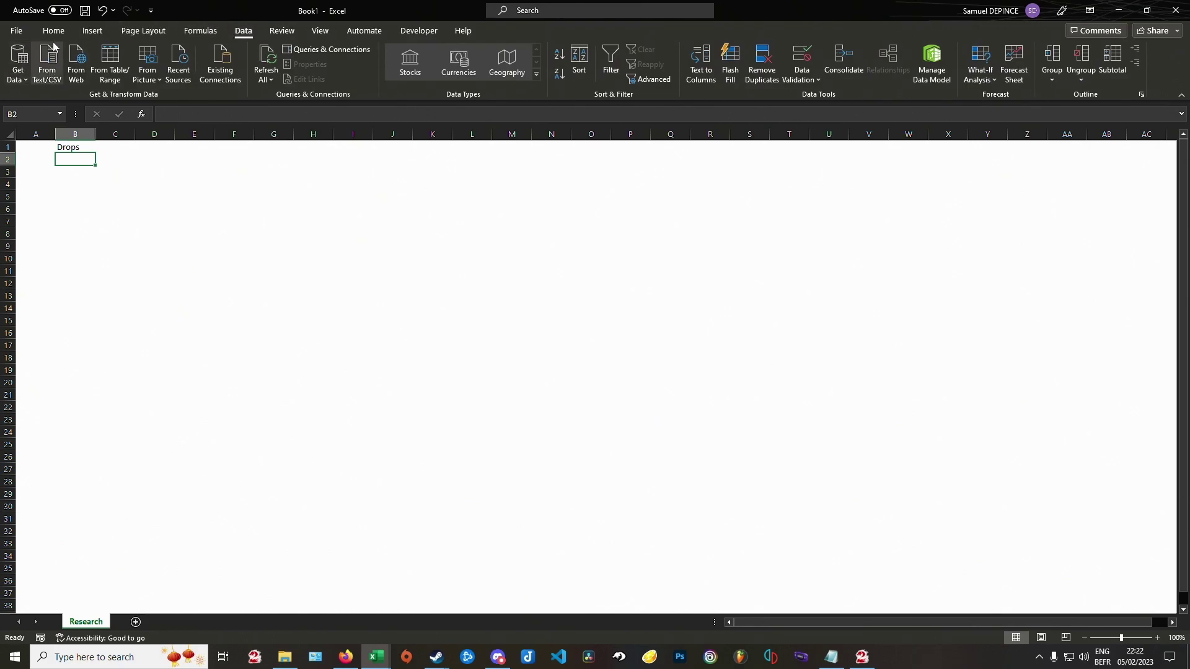
pyautogui.click(82, 63)
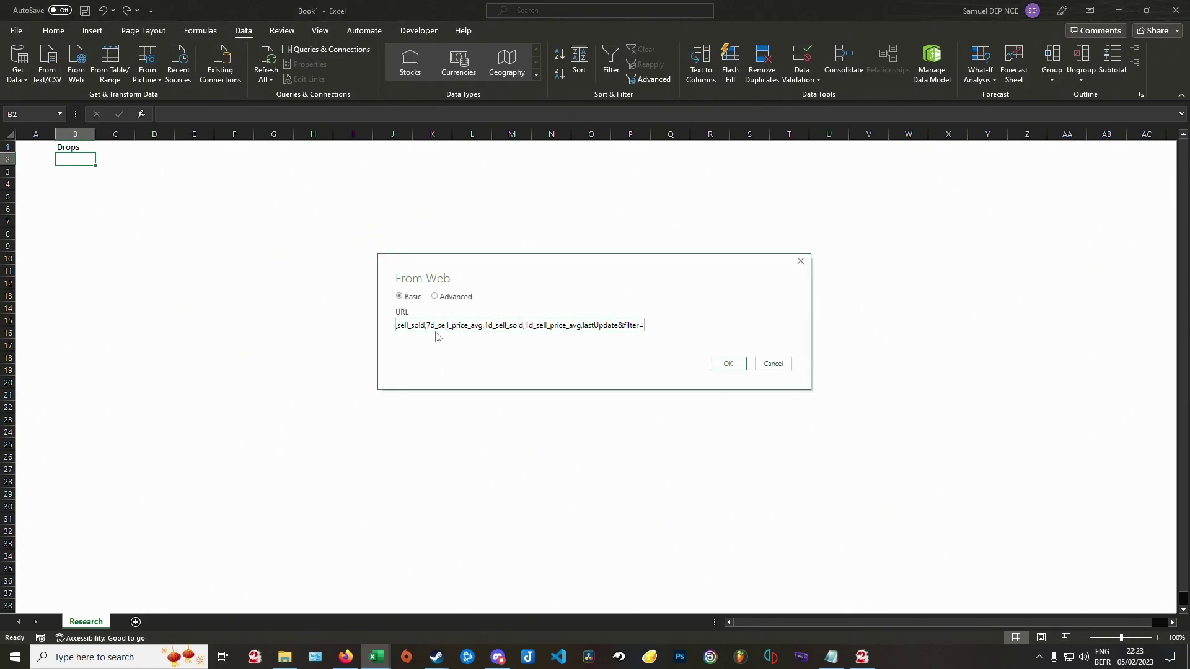
# Step: Examine the requested item fields in the import URL, from id and name through prices, quantities, type and rarity to the filter parameter
pyautogui.press('Left')
pyautogui.press('Left')
pyautogui.press('Left')
pyautogui.press('Left')
pyautogui.press('Left')
pyautogui.press('Left')
pyautogui.press('Left')
pyautogui.press('Left')
pyautogui.press('Left')
pyautogui.press('Left')
pyautogui.press('Left')
pyautogui.press('Left')
pyautogui.press('Left')
pyautogui.press('Left')
pyautogui.press('Left')
pyautogui.press('Left')
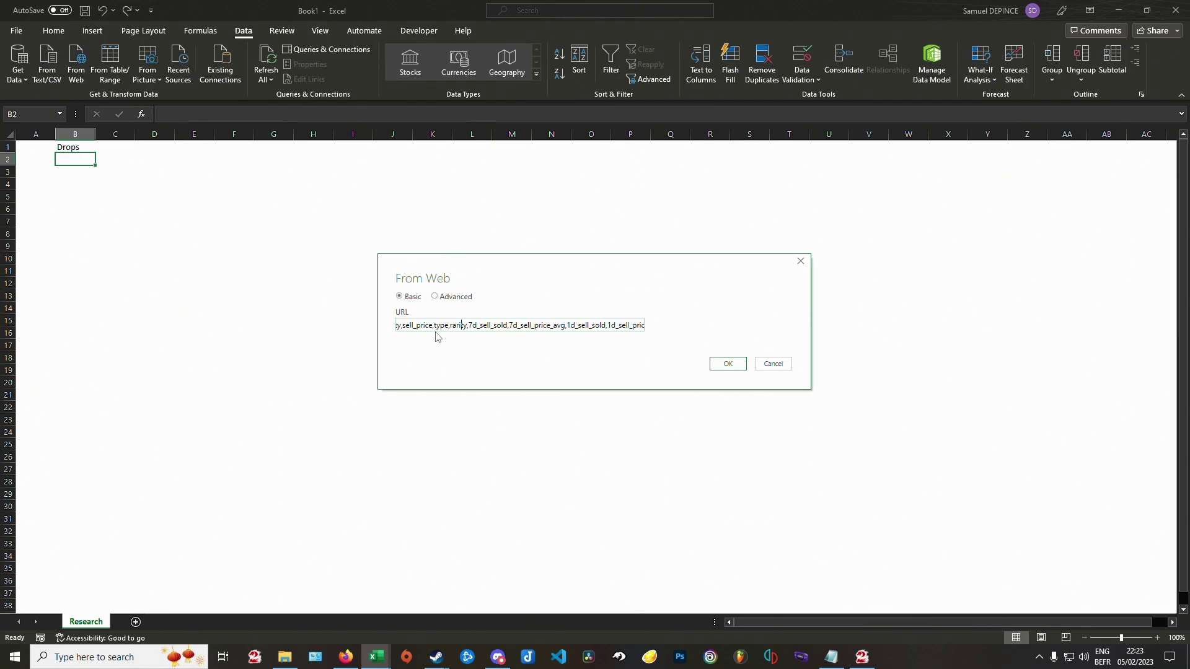
pyautogui.press('Left')
pyautogui.press('Left')
pyautogui.press('Left')
pyautogui.press('Left')
pyautogui.press('Left')
pyautogui.press('Left')
pyautogui.press('Left')
pyautogui.press('Left')
pyautogui.press('Left')
pyautogui.press('Left')
pyautogui.press('Left')
pyautogui.press('Left')
pyautogui.press('Left')
pyautogui.press('Left')
pyautogui.press('Left')
pyautogui.press('Left')
pyautogui.press('Left')
pyautogui.press('Left')
pyautogui.press('Left')
pyautogui.press('Left')
pyautogui.press('Left')
pyautogui.press('Left')
pyautogui.press('Left')
pyautogui.press('Left')
pyautogui.press('Left')
pyautogui.press('Left')
pyautogui.press('Left')
pyautogui.press('Left')
pyautogui.press('Left')
pyautogui.press('Left')
pyautogui.press('Left')
pyautogui.press('Left')
pyautogui.press('Left')
pyautogui.press('Left')
pyautogui.press('Left')
pyautogui.press('Left')
pyautogui.press('Left')
pyautogui.press('Left')
pyautogui.press('Left')
pyautogui.press('Left')
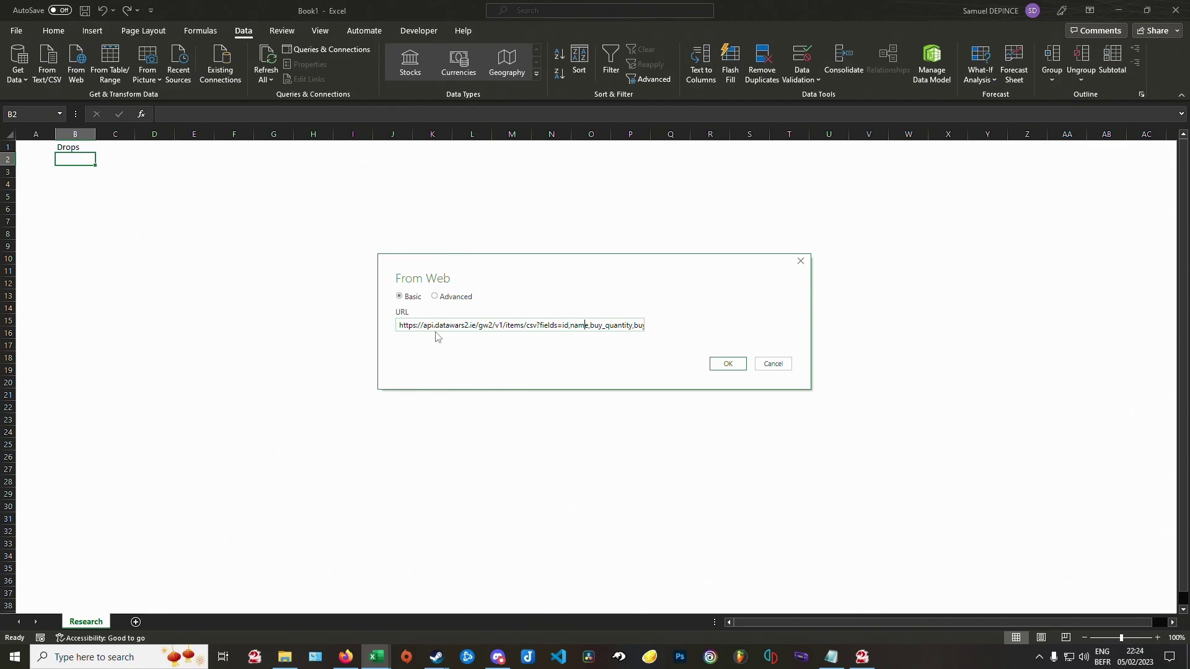
pyautogui.press('Right')
pyautogui.press('Right')
pyautogui.press('Right')
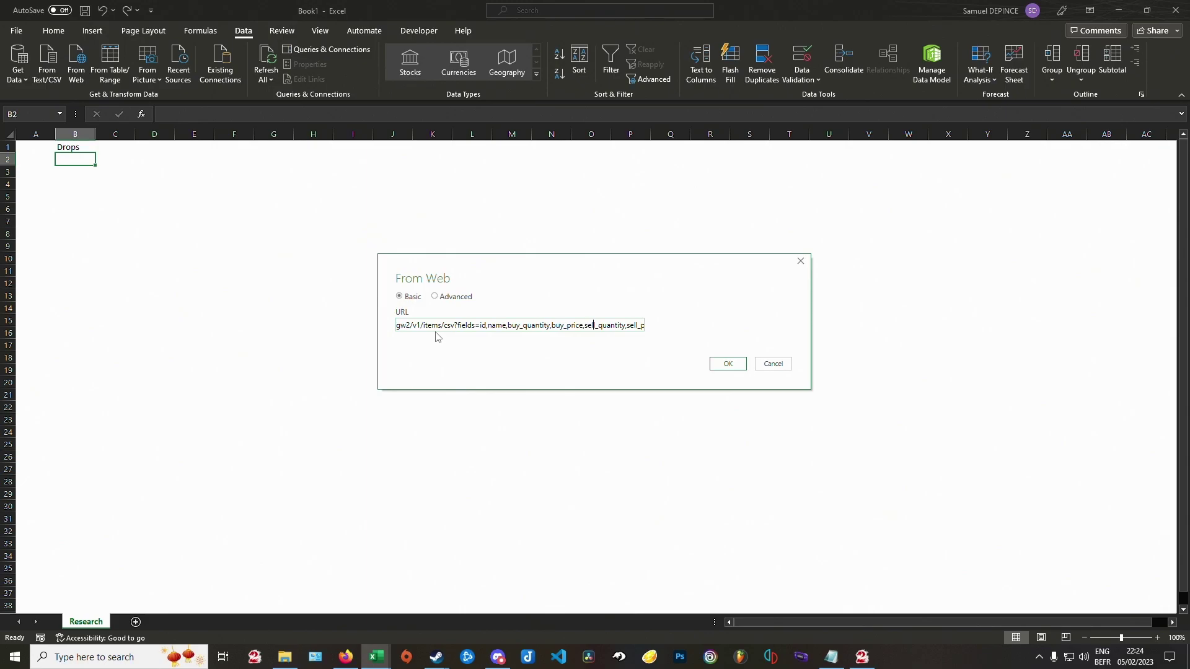
pyautogui.press('Right')
pyautogui.press('Right')
pyautogui.press('Right')
pyautogui.press('Right')
pyautogui.press('Right')
pyautogui.press('Right')
pyautogui.press('Right')
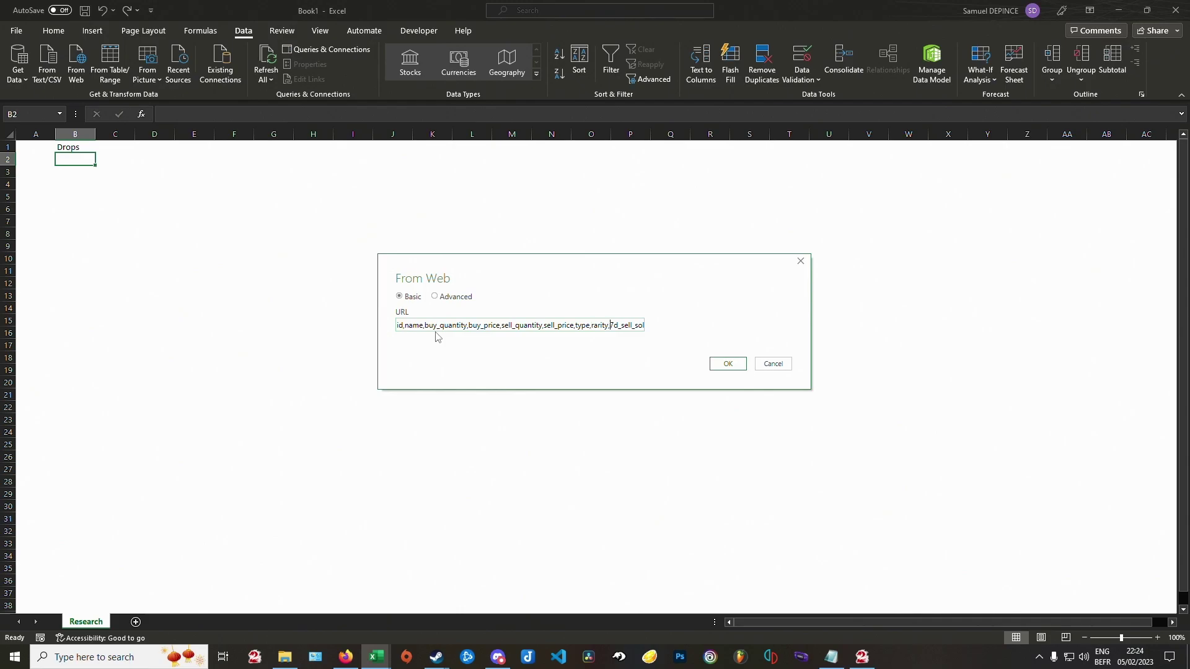
pyautogui.press('Right')
pyautogui.press('Right')
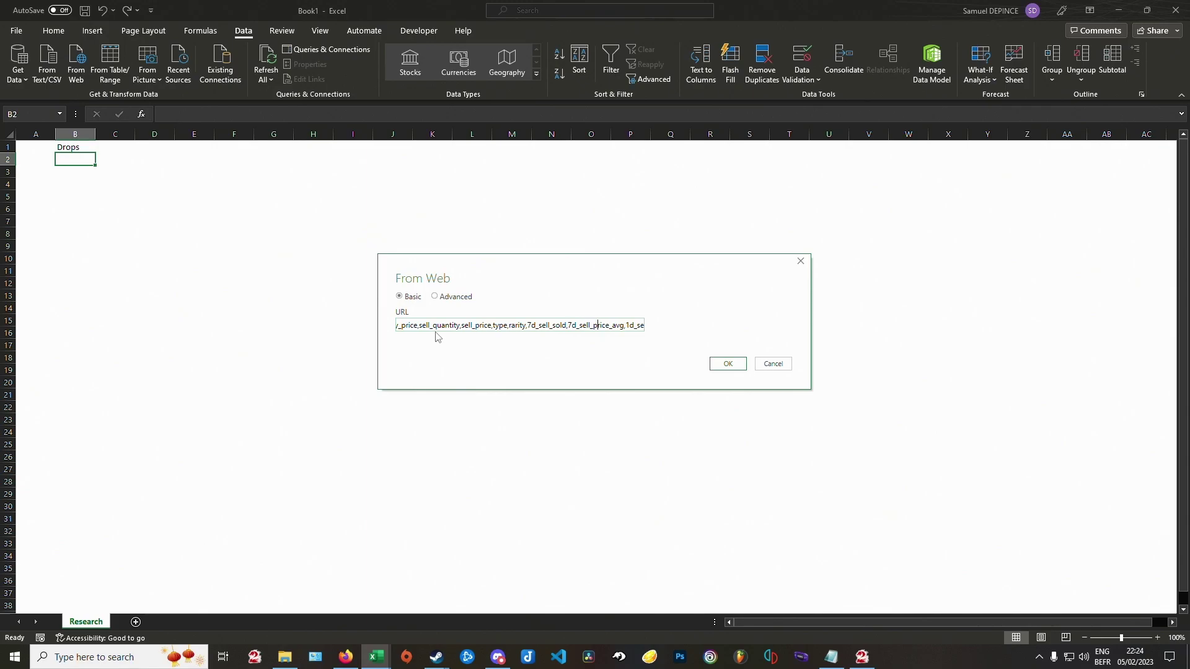
pyautogui.press('Right')
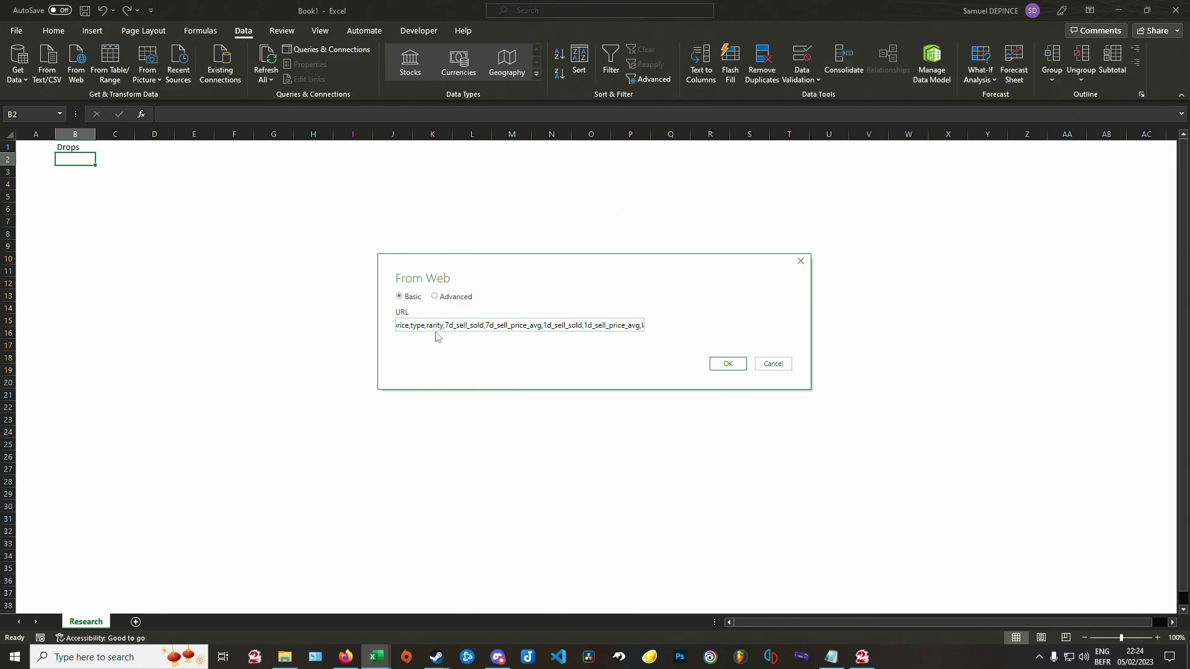
pyautogui.press('Right')
pyautogui.press('Right')
pyautogui.press('Right')
pyautogui.press('Right')
pyautogui.press('Right')
pyautogui.press('Right')
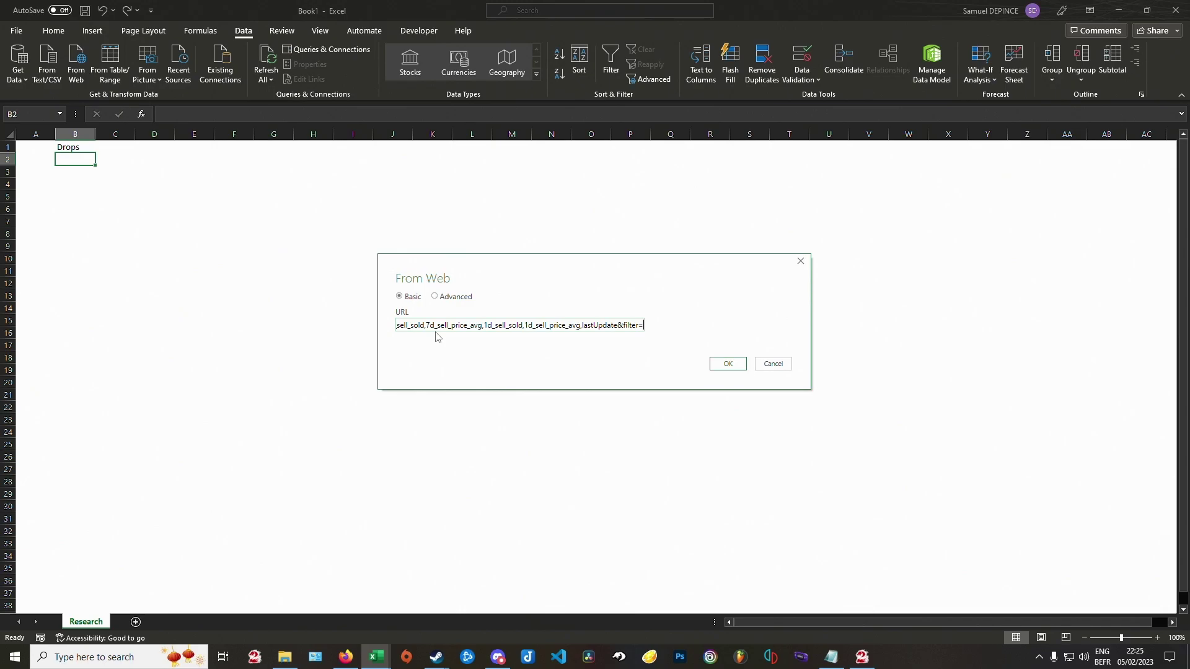
# Step: Confirm the web source, check the CSV preview and open the data for transformation in Power Query Editor
pyautogui.click(727, 364)
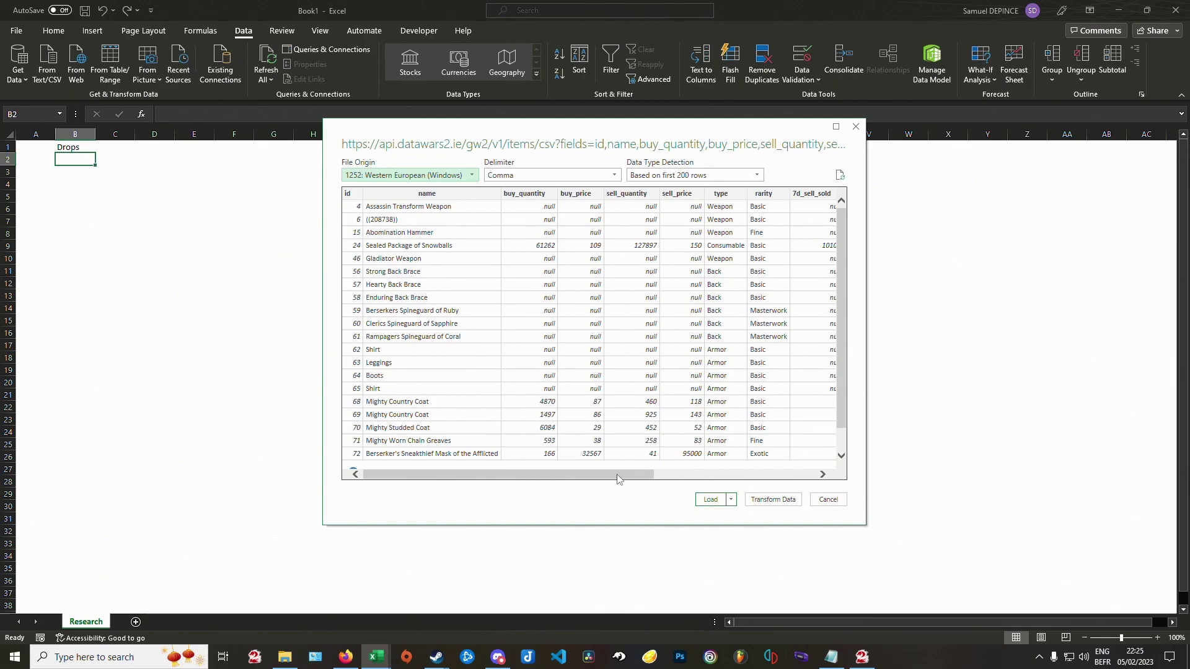
pyautogui.moveTo(616, 478)
pyautogui.mouseDown()
pyautogui.moveTo(836, 489)
pyautogui.moveTo(520, 486)
pyautogui.moveTo(596, 489)
pyautogui.mouseUp()
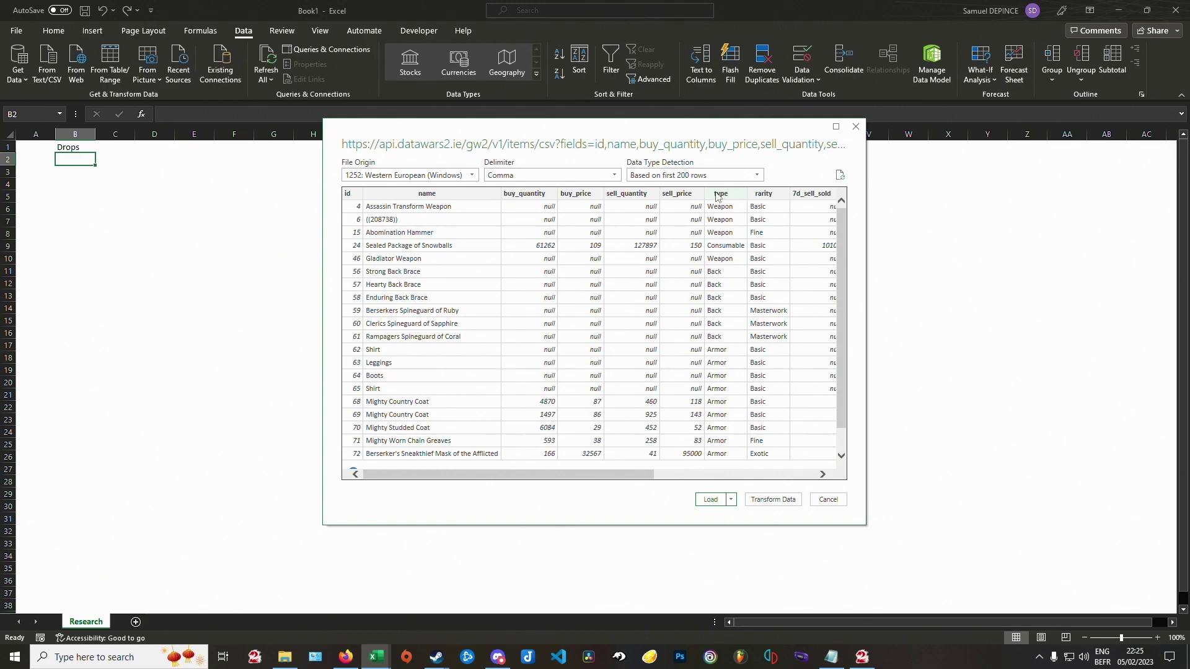
pyautogui.click(772, 502)
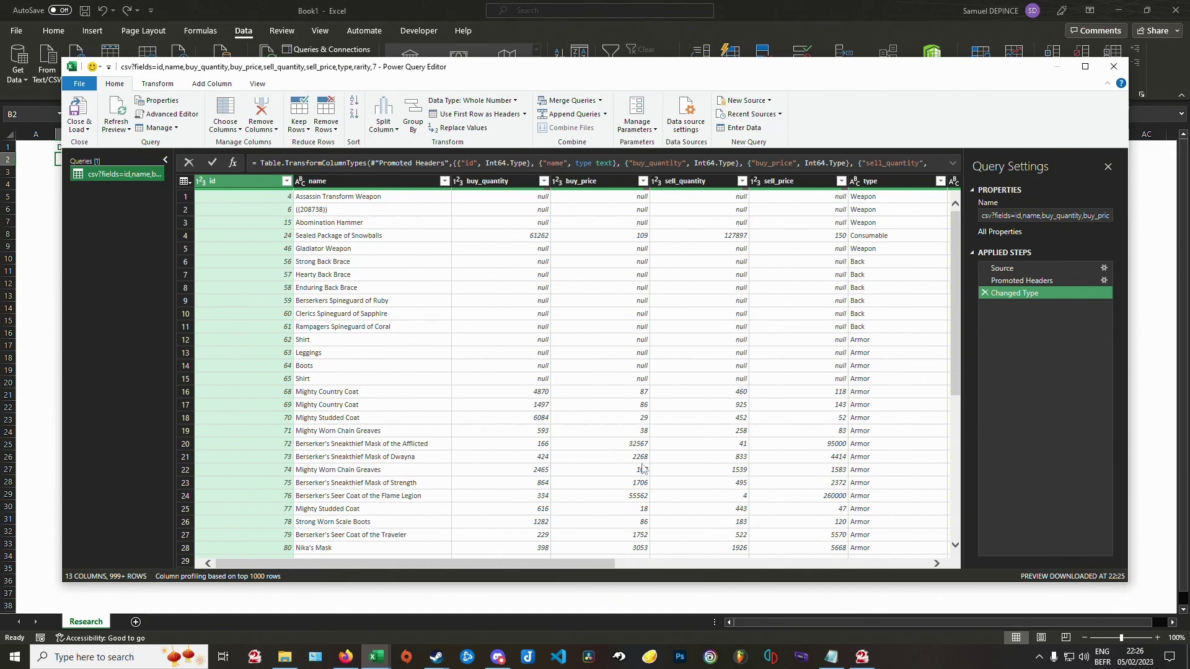
# Step: Reorder the query columns so that type and rarity come directly after name
pyautogui.moveTo(580, 565); pyautogui.dragTo(863, 570)
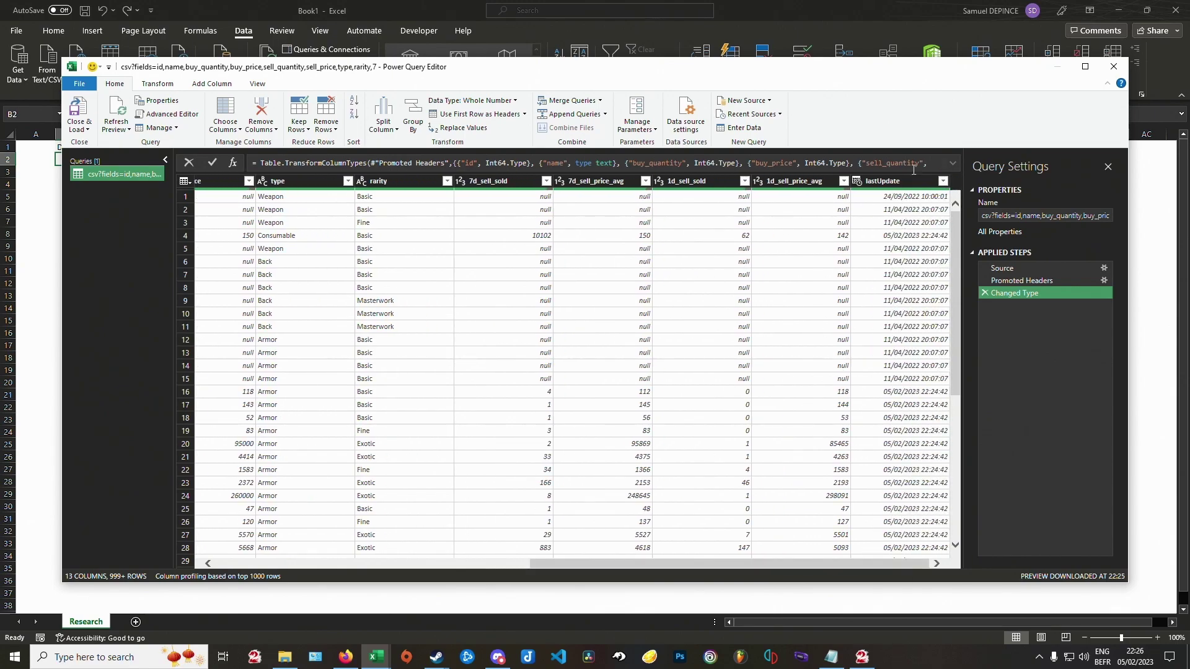
pyautogui.moveTo(841, 567); pyautogui.dragTo(477, 565)
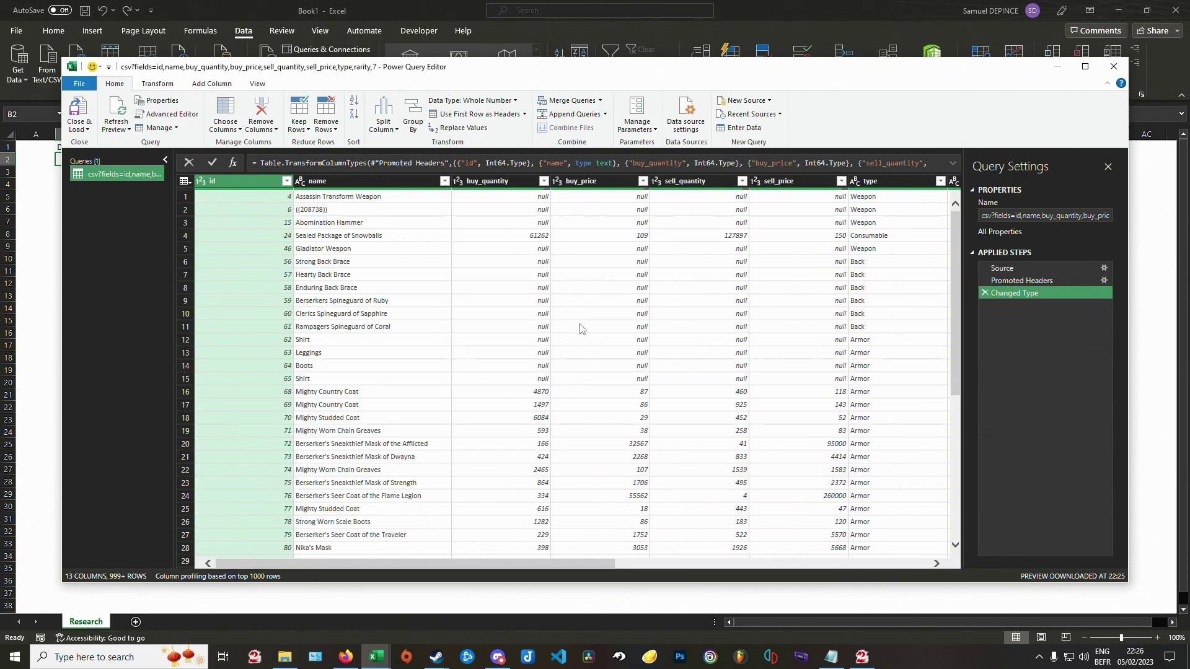
pyautogui.click(860, 183)
pyautogui.moveTo(860, 184); pyautogui.dragTo(515, 198)
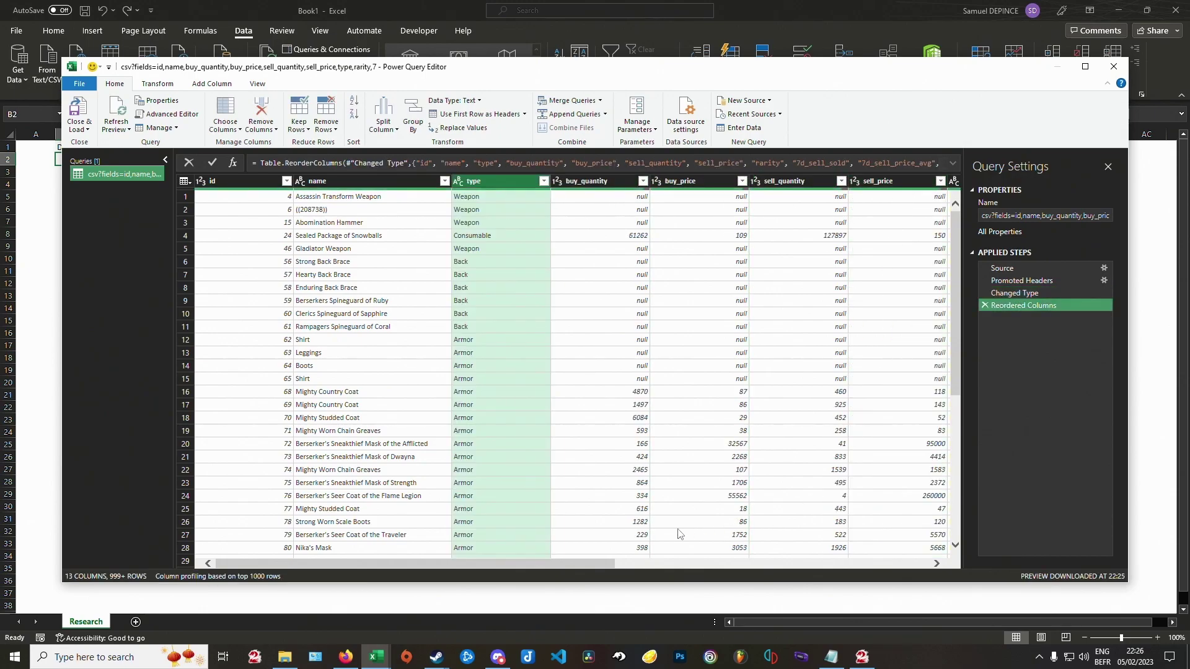
pyautogui.moveTo(594, 564); pyautogui.dragTo(637, 561)
pyautogui.moveTo(886, 181); pyautogui.dragTo(516, 181)
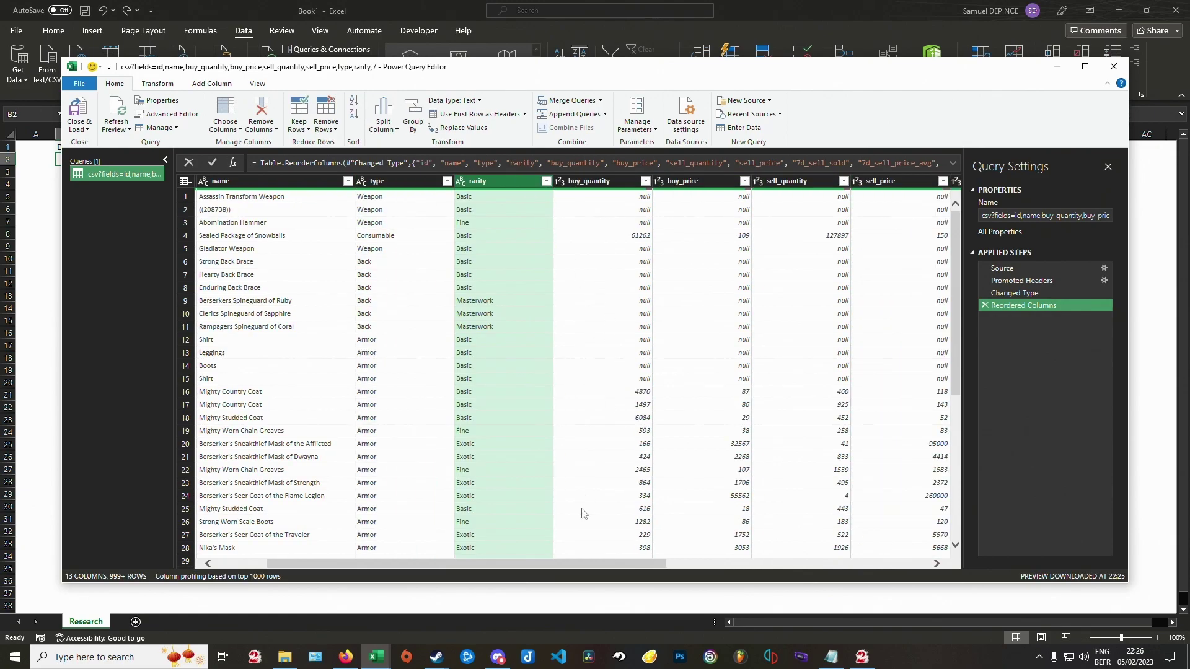
pyautogui.moveTo(567, 569); pyautogui.dragTo(516, 567)
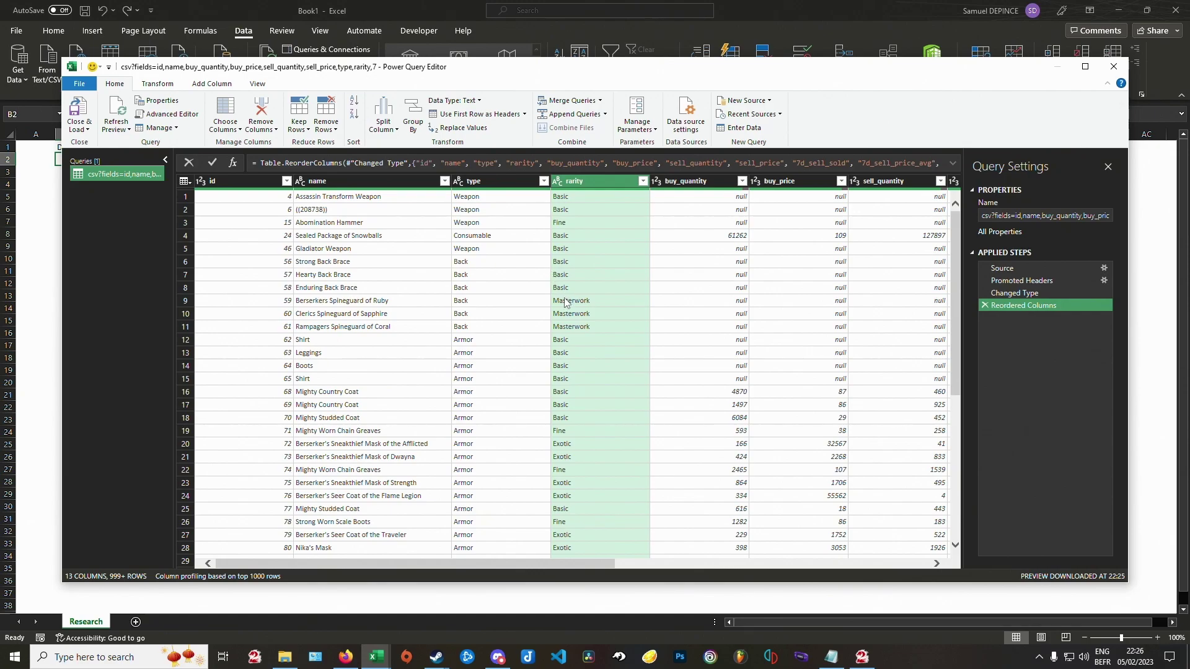
# Step: Replace null with 0 in all columns from buy_quantity through 1d_sell_price_avg
pyautogui.click(693, 182)
pyautogui.hscroll(3, 693, 182)
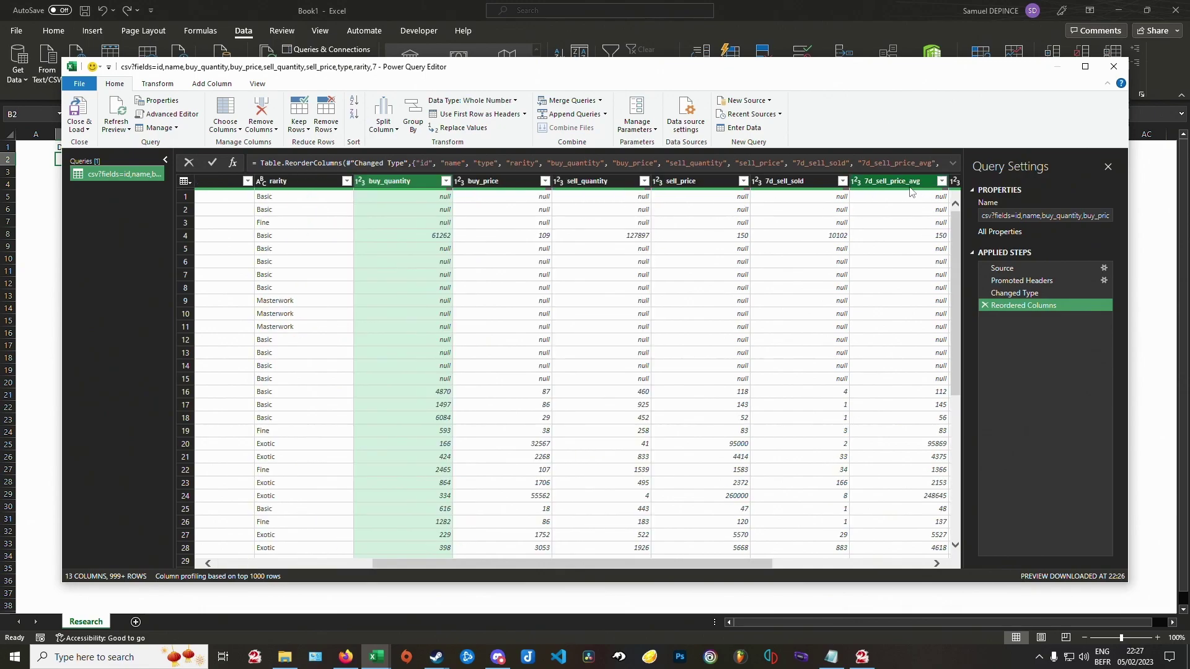
pyautogui.keyDown('shift'); pyautogui.click(909, 188); pyautogui.keyUp('shift')
pyautogui.hscroll(4, 909, 197)
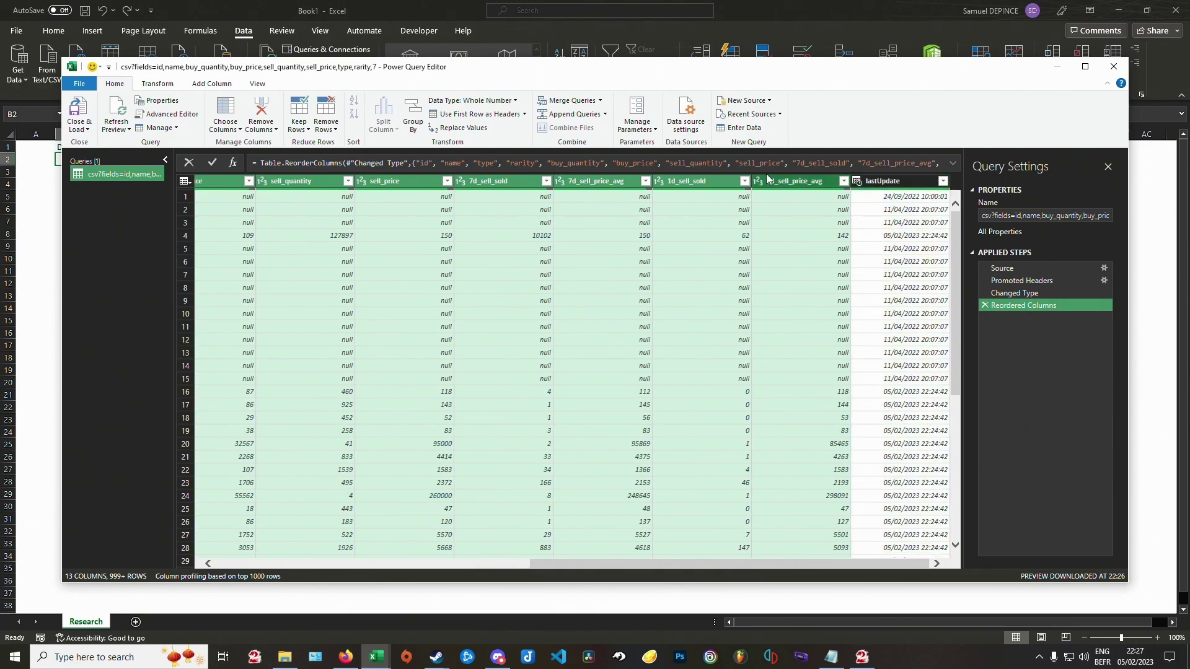
pyautogui.rightClick(702, 184)
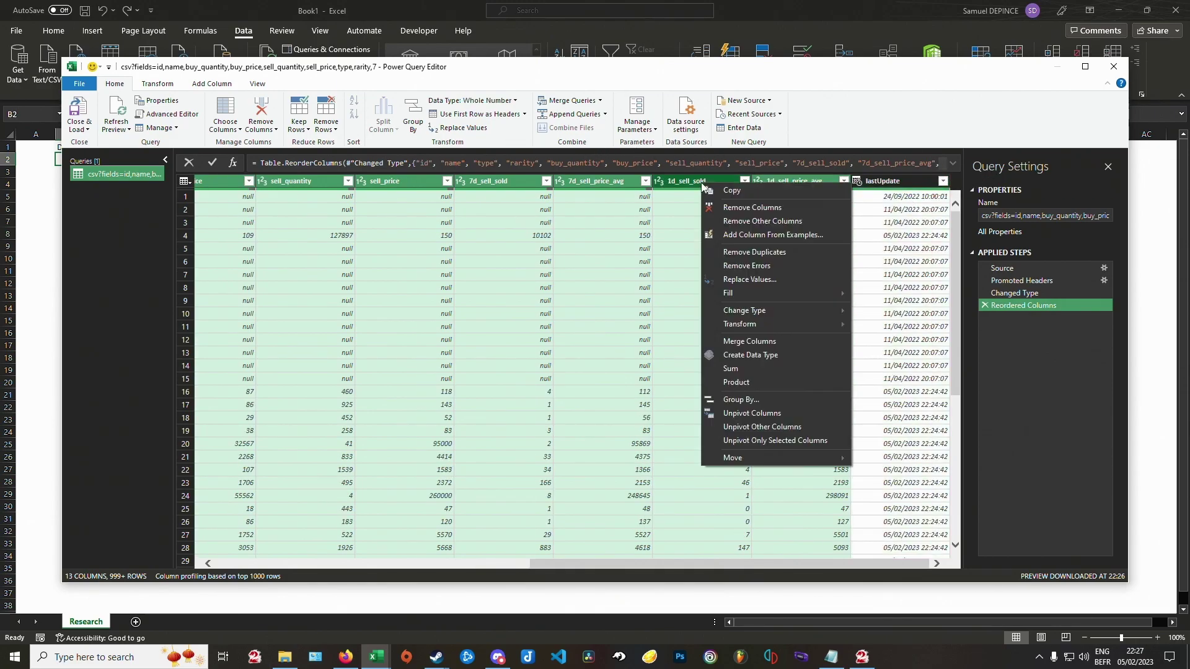
pyautogui.click(769, 279)
pyautogui.write('null')
pyautogui.press('Tab')
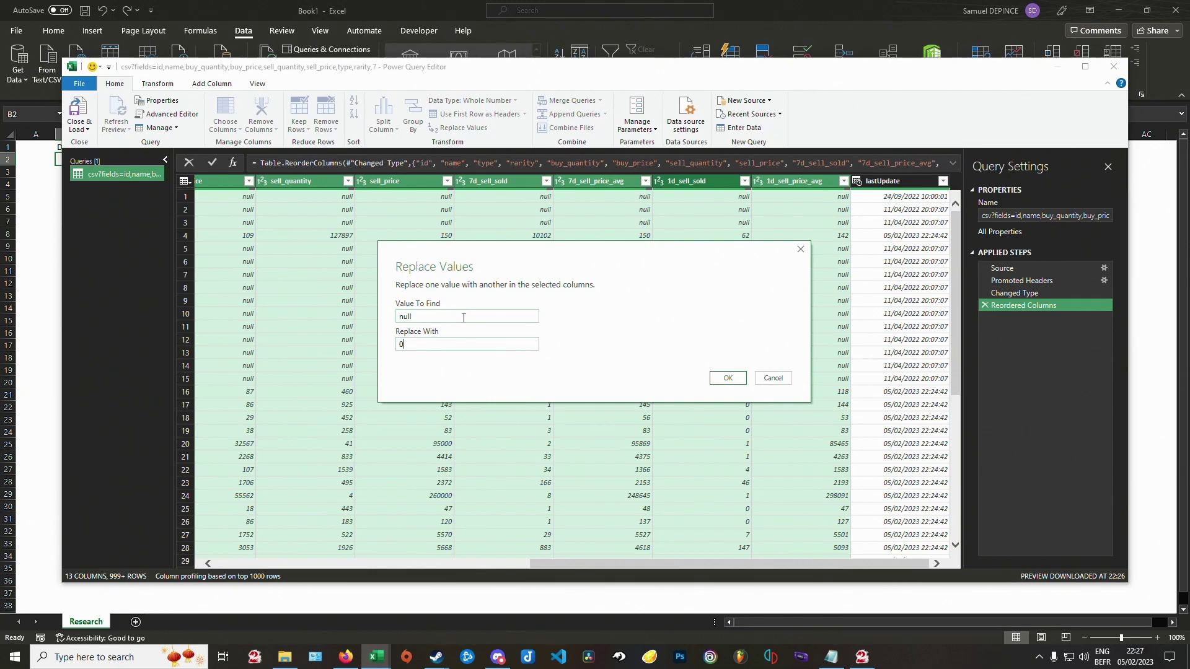
pyautogui.click(725, 378)
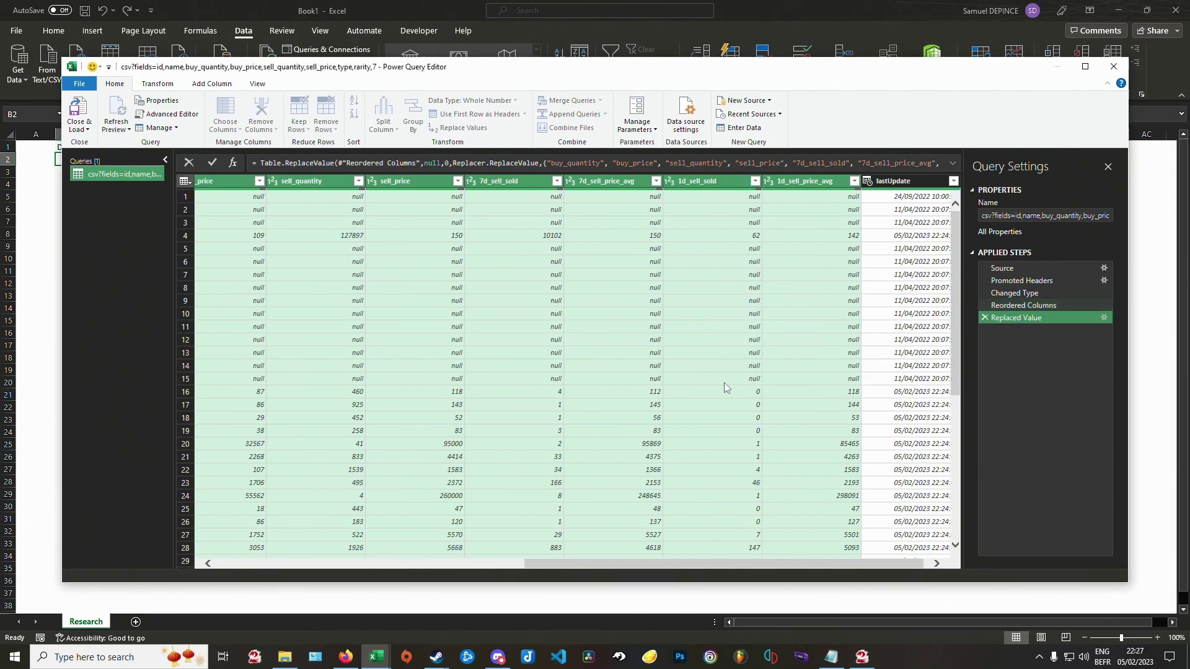
# Step: Review the replaced values across the quantity and price columns, and load the query into the workbook
pyautogui.moveTo(750, 563); pyautogui.dragTo(568, 563)
pyautogui.click(458, 288)
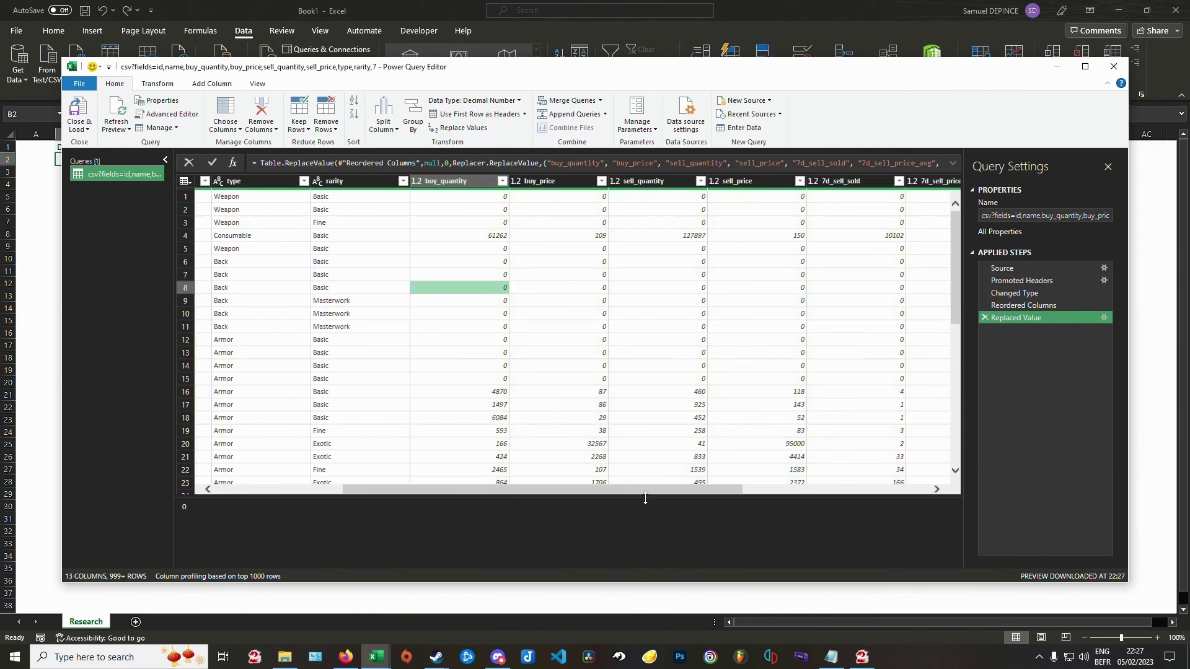
pyautogui.hscroll(-3, 625, 392)
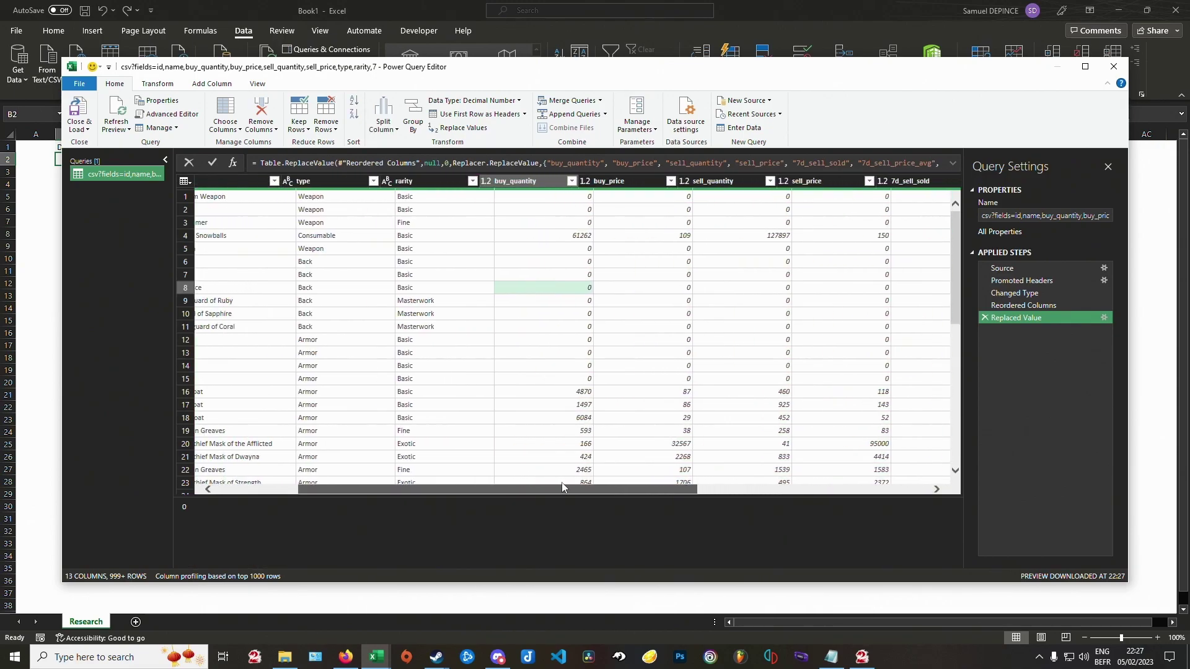
pyautogui.click(78, 107)
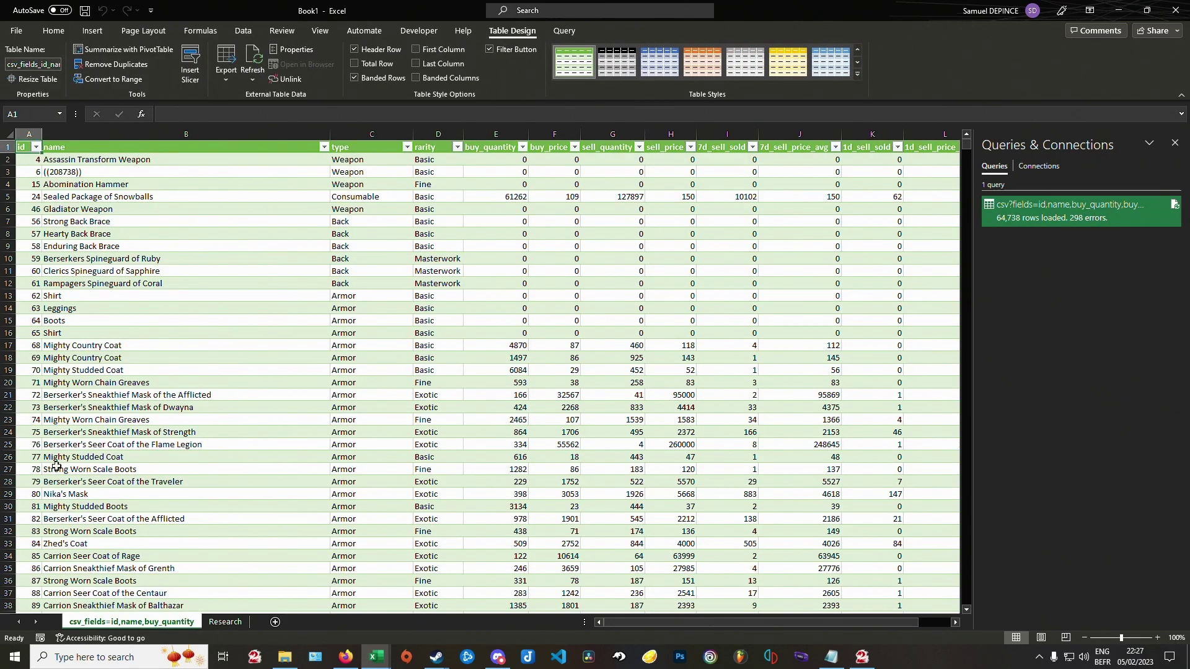
# Step: Rename the worksheet holding the imported item table as DATA
pyautogui.doubleClick(142, 623)
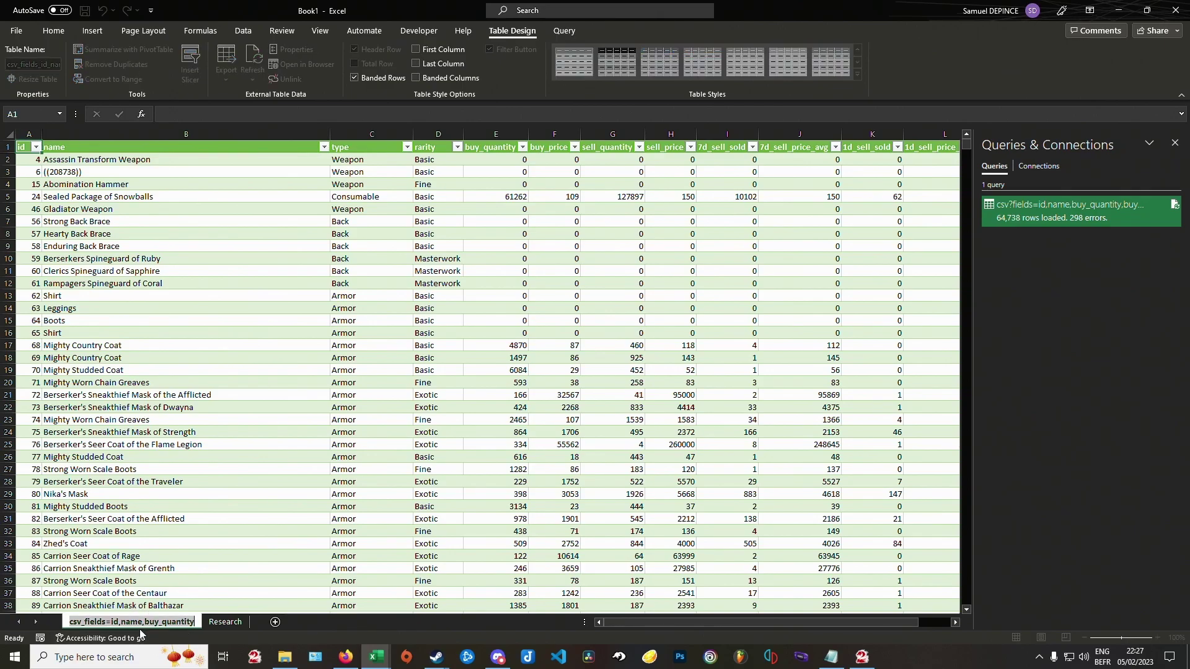
pyautogui.write('DATA')
pyautogui.click(179, 508)
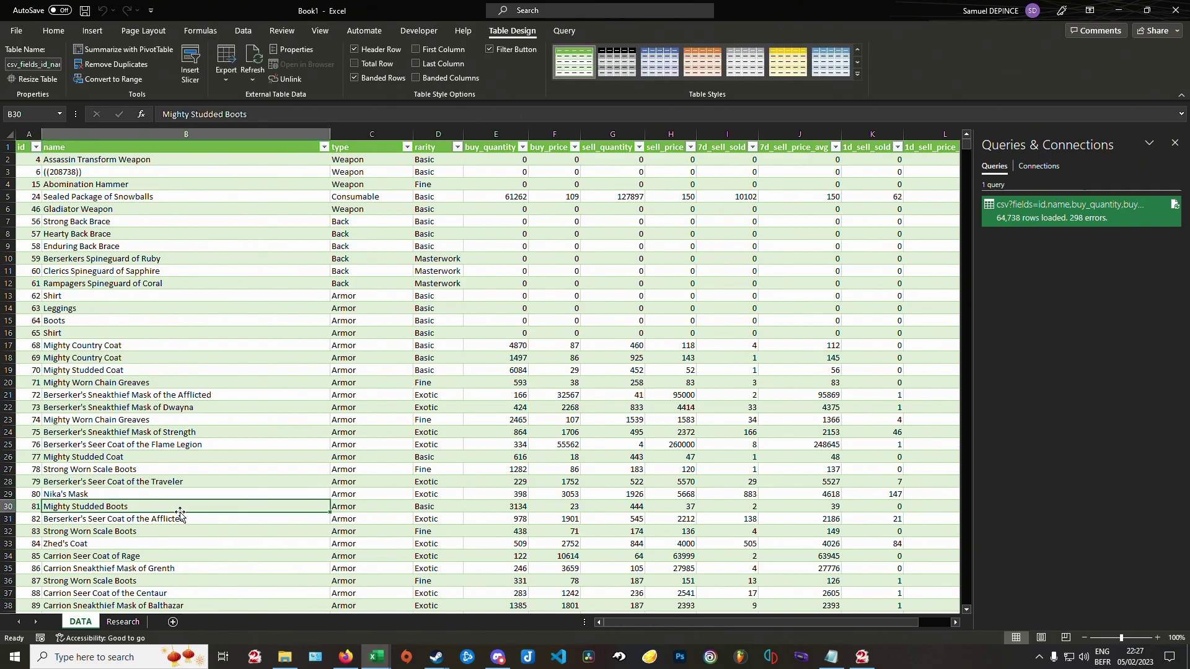
# Step: Rename the imported csv query as Data and close the Queries & Connections pane
pyautogui.rightClick(1031, 209)
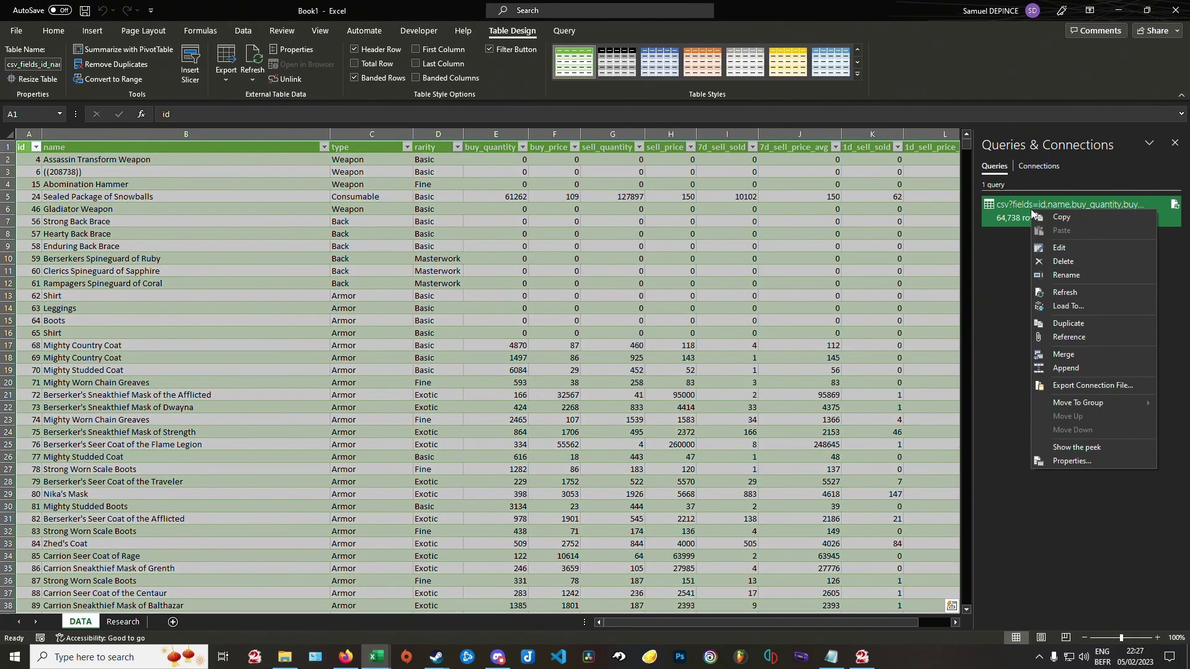
pyautogui.click(1058, 275)
pyautogui.write('Data')
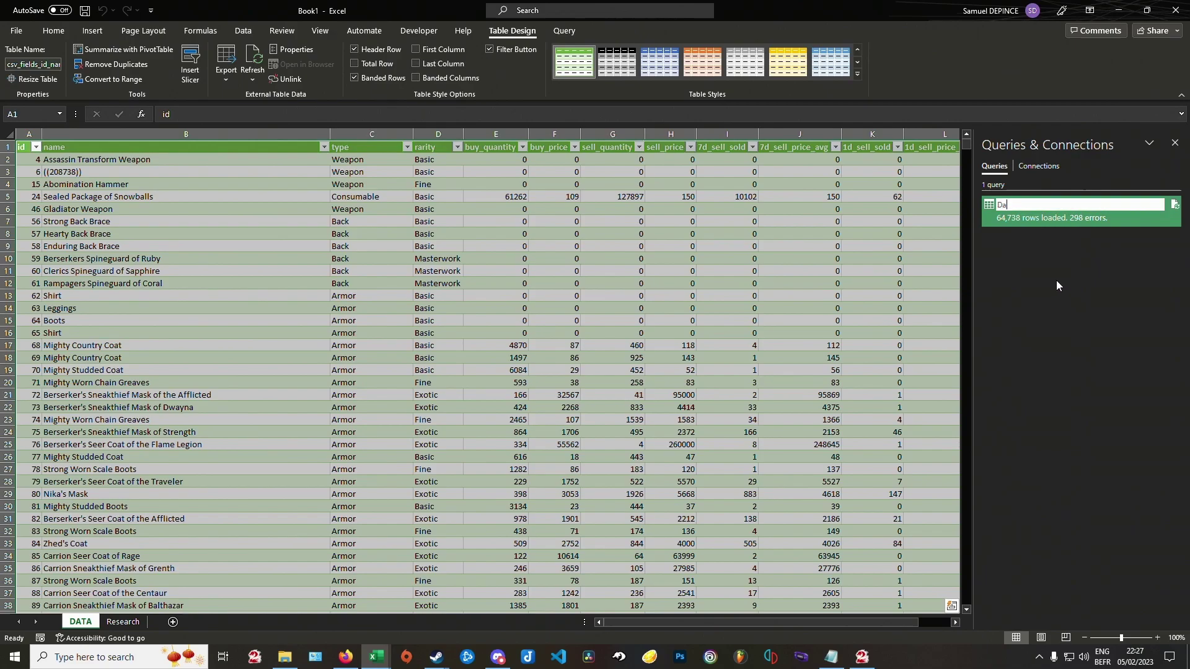
pyautogui.press('Return')
pyautogui.click(808, 305)
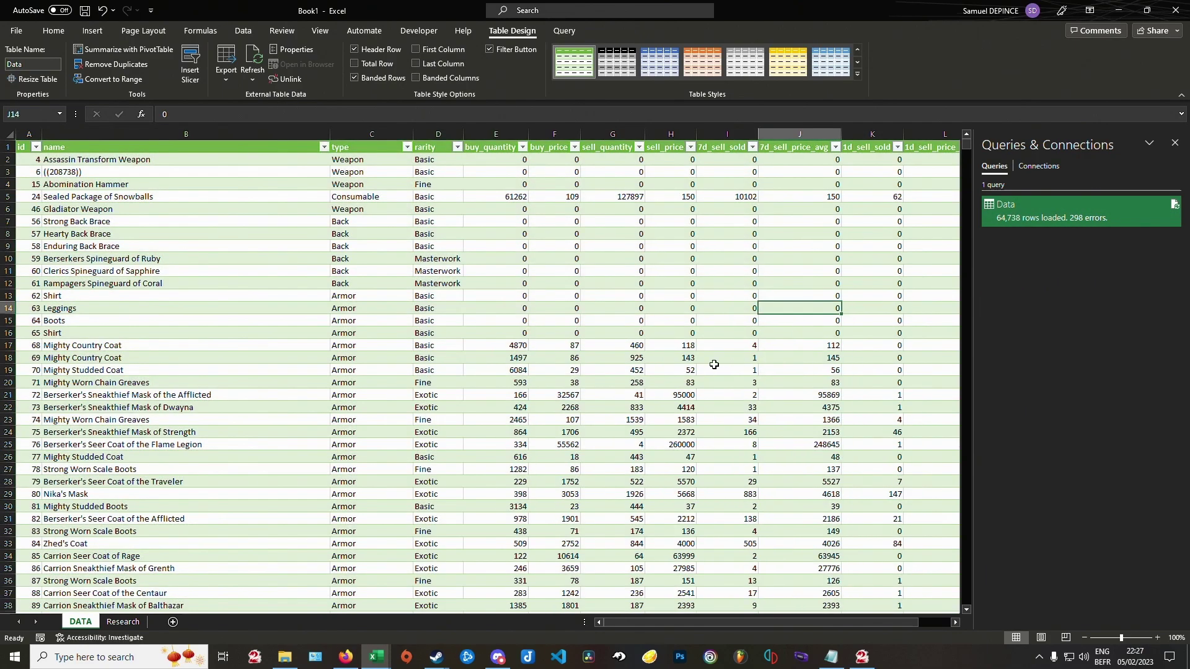
pyautogui.click(1175, 145)
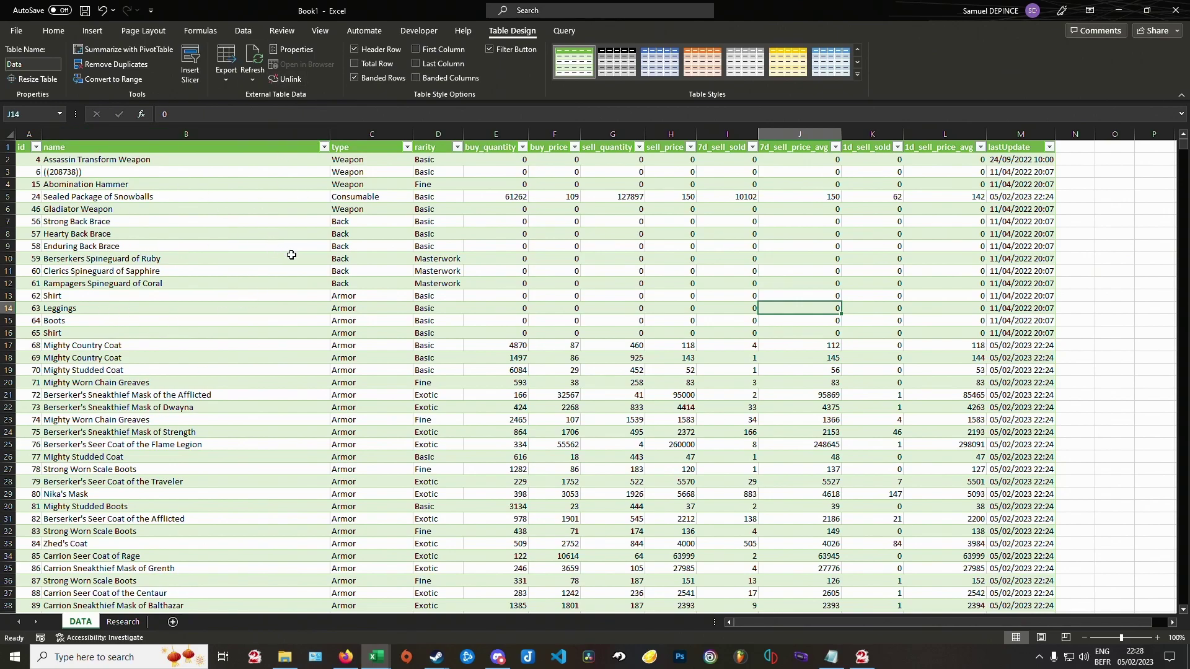
# Step: Check the Superior Ingredients Pouch contents in Firefox, return to Book1 in Excel and filter the name column to Parsnip
pyautogui.click(355, 662)
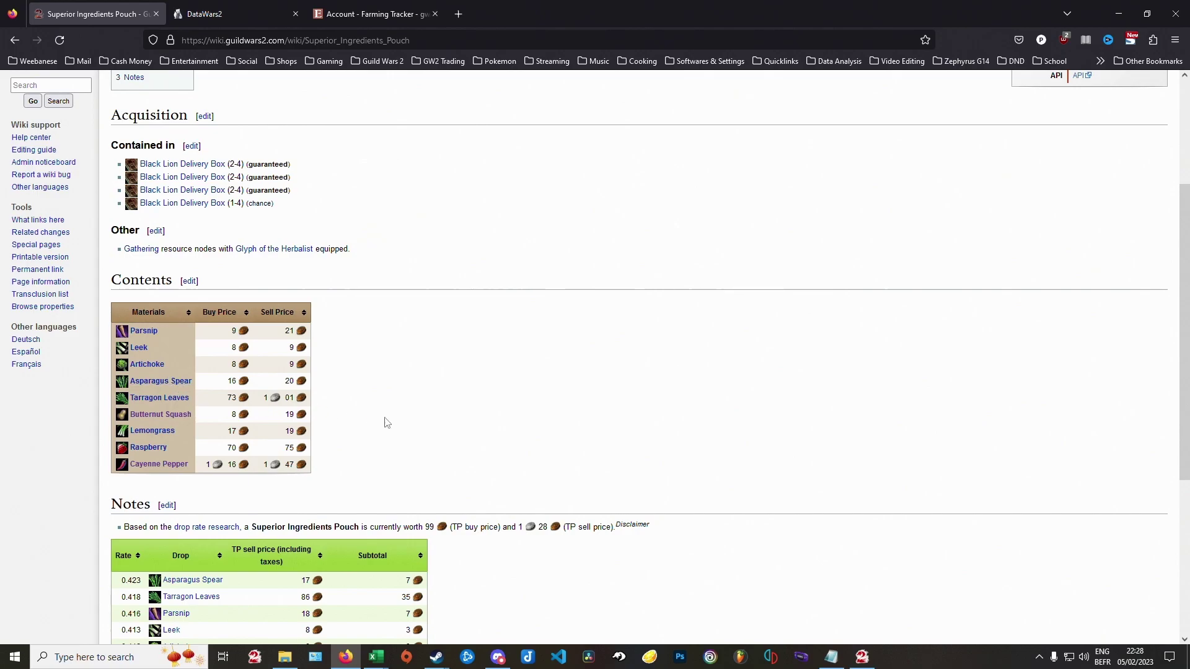
pyautogui.moveTo(374, 662)
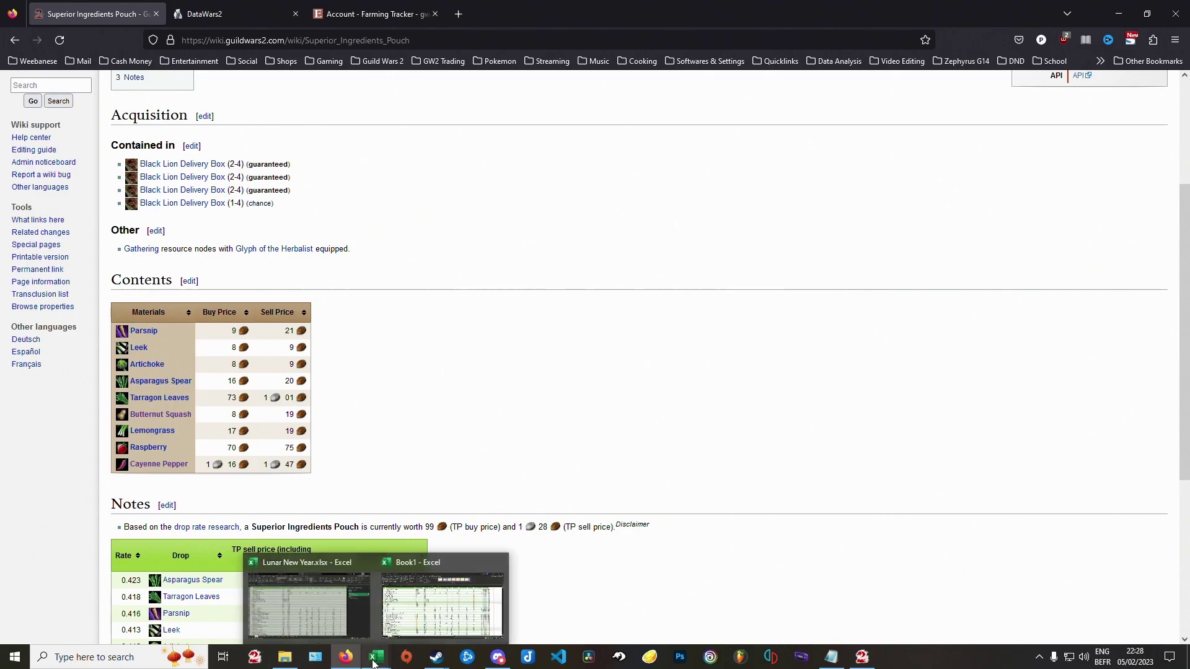
pyautogui.click(425, 619)
pyautogui.click(323, 147)
pyautogui.write('parsnip')
pyautogui.click(200, 293)
pyautogui.click(200, 337)
pyautogui.click(249, 419)
# Step: Search the name filter for leek and add only Leek to the current filter selection
pyautogui.click(333, 147)
pyautogui.write('leek')
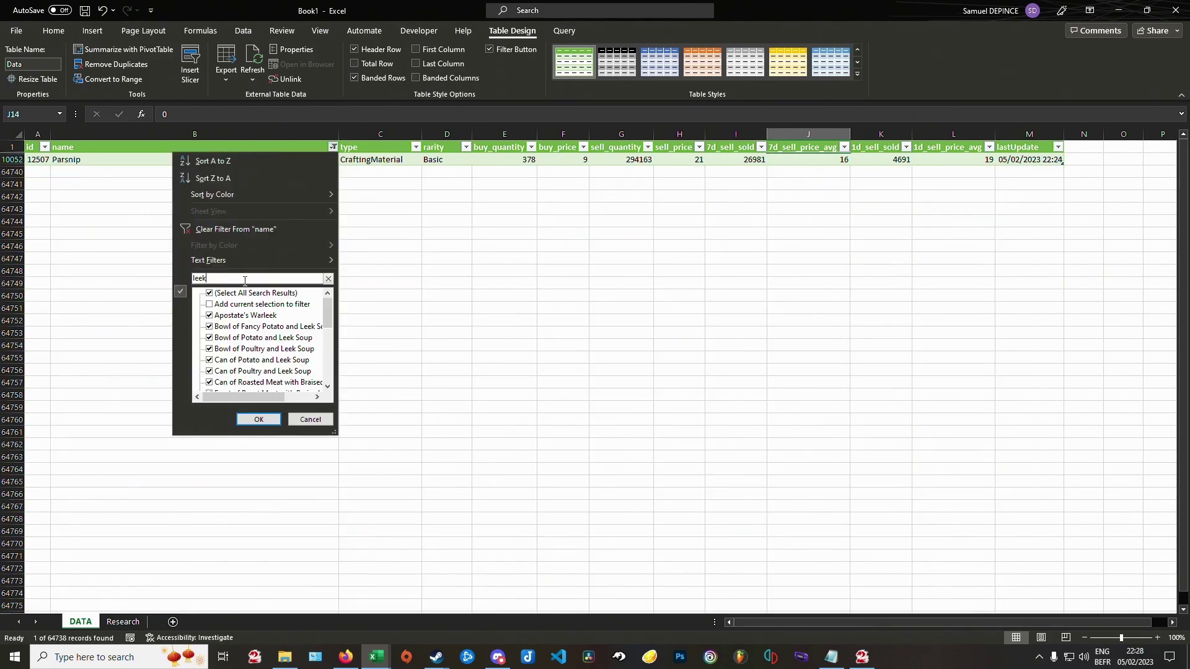
pyautogui.scroll(-4, 210, 338)
pyautogui.click(208, 337)
pyautogui.click(258, 419)
# Step: Search the name filter for artichoke and add only Artichoke to the filtered items
pyautogui.click(333, 147)
pyautogui.write('artichoke')
pyautogui.click(209, 293)
pyautogui.click(210, 304)
pyautogui.click(210, 315)
pyautogui.click(259, 419)
# Step: Search the name filter for lemongrass and add Lemongrass to the filtered items
pyautogui.click(333, 147)
pyautogui.write('lemongrass')
pyautogui.click(259, 419)
# Step: Check the pouch contents list in Firefox again, return to Excel and add only Raspberry to the name filter
pyautogui.click(346, 657)
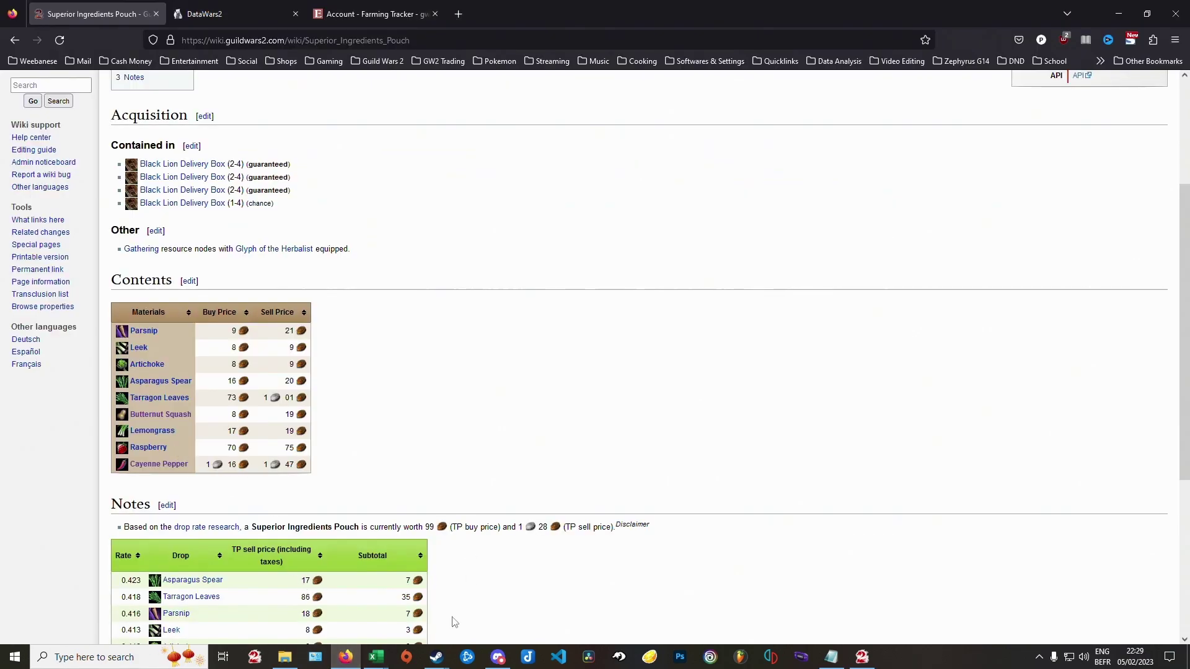
pyautogui.click(376, 657)
pyautogui.click(333, 147)
pyautogui.write('raspberry')
pyautogui.click(209, 293)
pyautogui.scroll(-3, 261, 335)
pyautogui.click(209, 315)
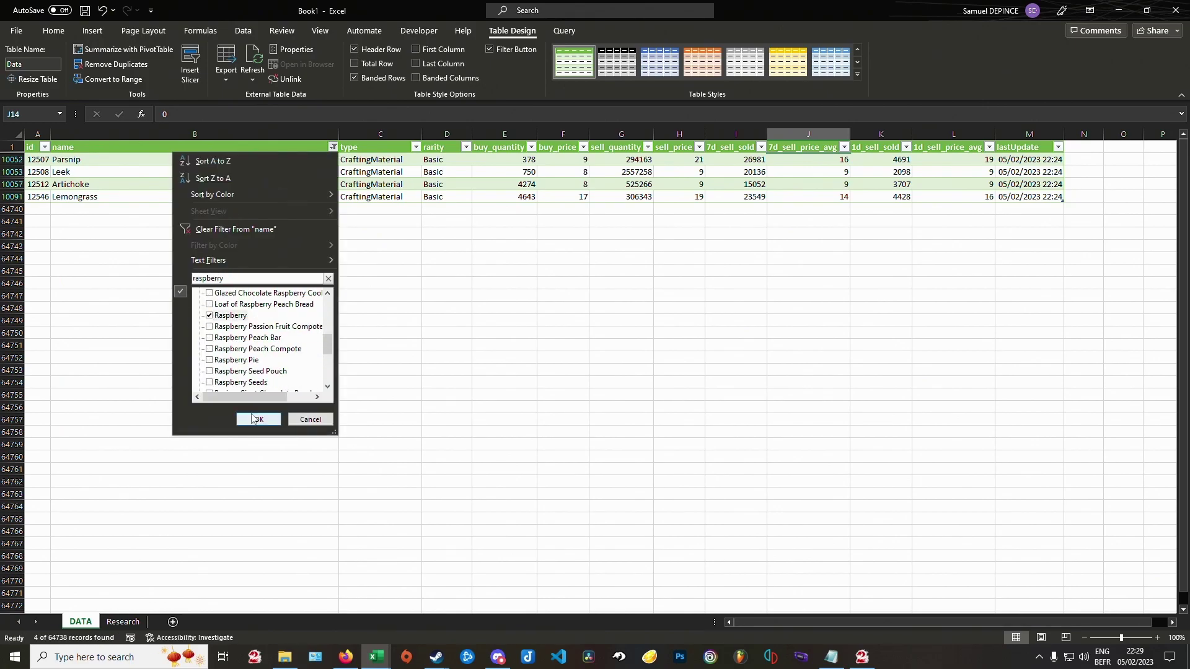
pyautogui.click(250, 419)
# Step: Search the name filter for tarragon and add only Tarragon Leaves to the filtered items
pyautogui.click(333, 147)
pyautogui.click(257, 278)
pyautogui.write('tarragon')
pyautogui.scroll(-3, 210, 312)
pyautogui.click(209, 348)
pyautogui.press('Return')
# Step: Search the name filter for asparagus and add only Asparagus Spear to the filtered items
pyautogui.click(333, 147)
pyautogui.click(241, 278)
pyautogui.write('asparagus')
pyautogui.click(209, 293)
pyautogui.click(209, 304)
pyautogui.click(209, 327)
pyautogui.click(258, 419)
# Step: Search the name filter for butternut and add only Butternut Squash to the filtered items
pyautogui.click(332, 147)
pyautogui.click(257, 278)
pyautogui.write('butternut')
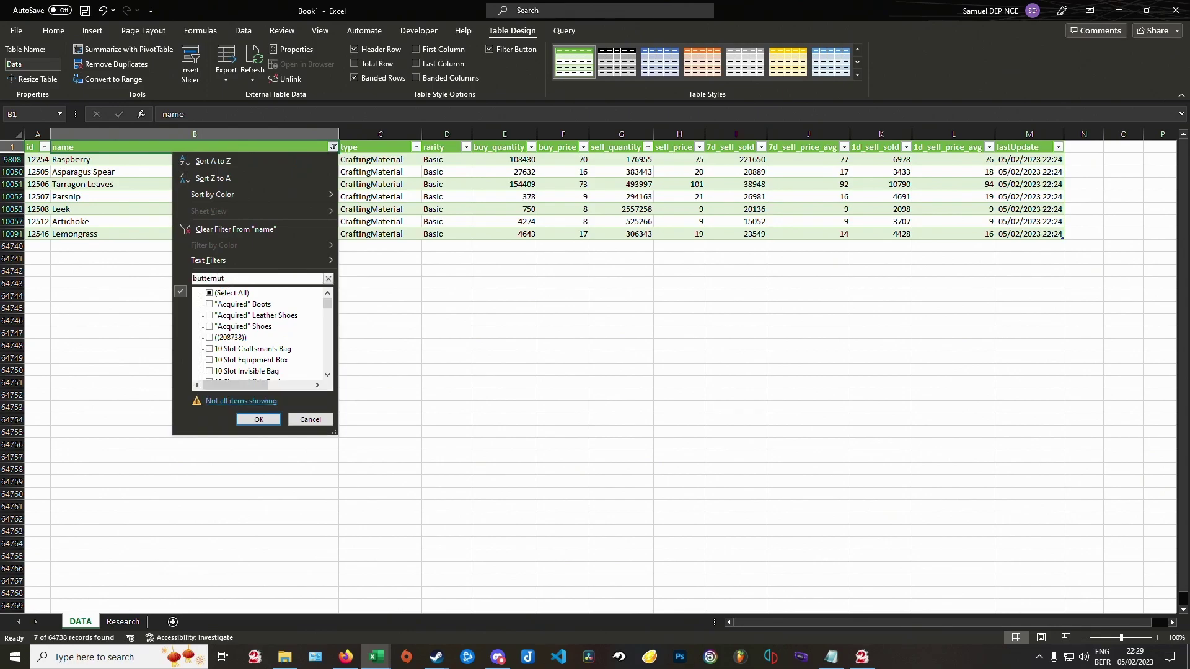
pyautogui.click(209, 292)
pyautogui.click(209, 303)
pyautogui.click(210, 349)
pyautogui.click(259, 419)
# Step: Copy the ids and names of the filtered items and paste them as values into the Research sheet starting at B2
pyautogui.click(328, 284)
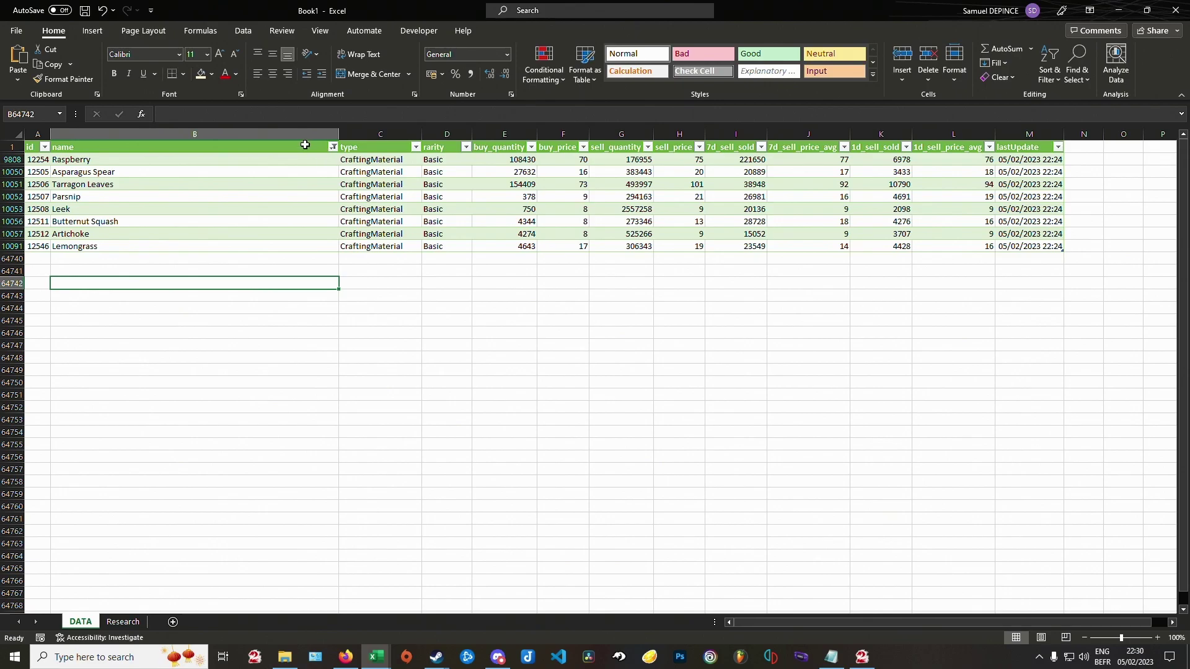
pyautogui.moveTo(37, 160); pyautogui.dragTo(120, 246)
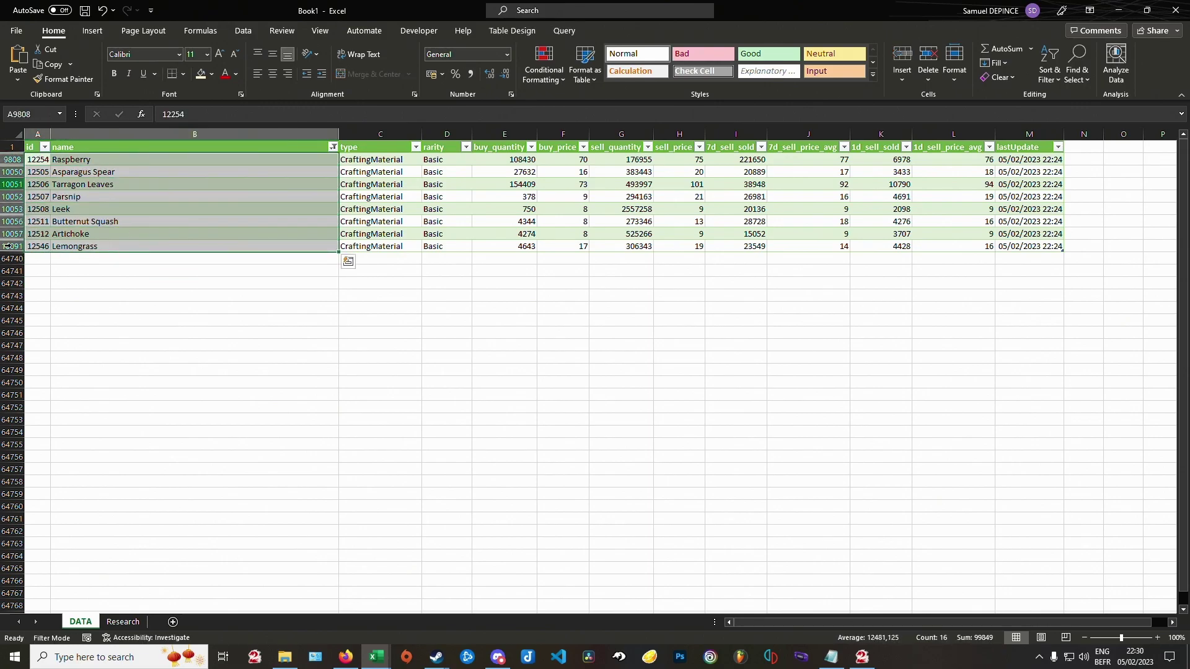
pyautogui.hotkey('ctrl', 'c')
pyautogui.click(124, 621)
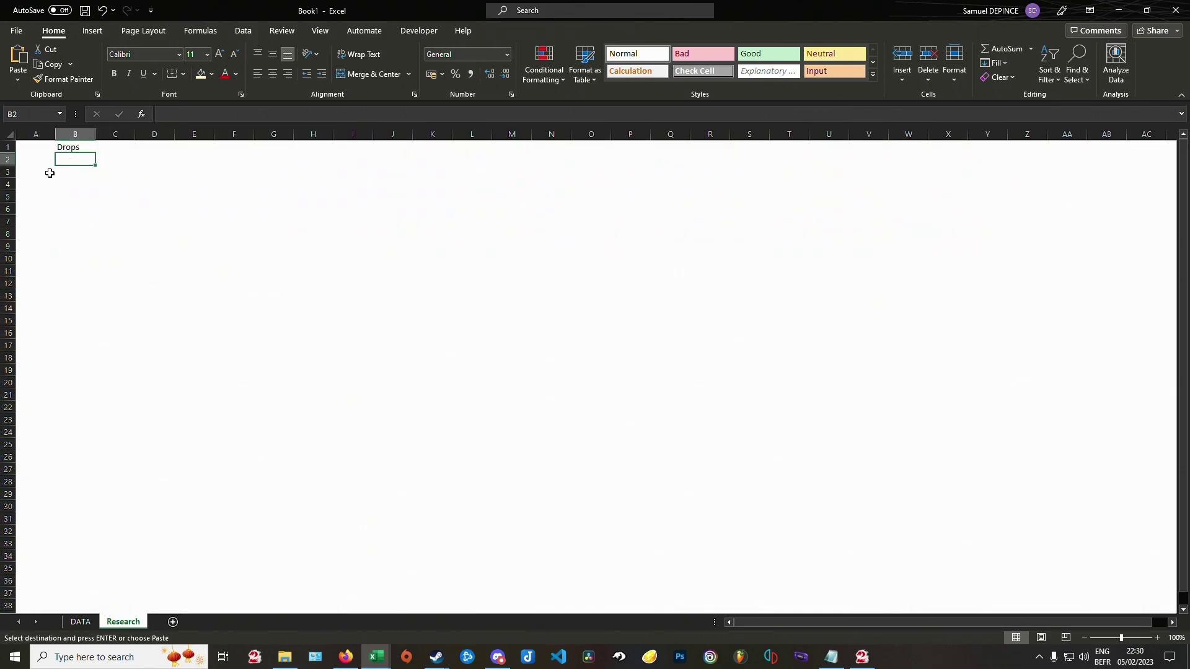
pyautogui.click(46, 160)
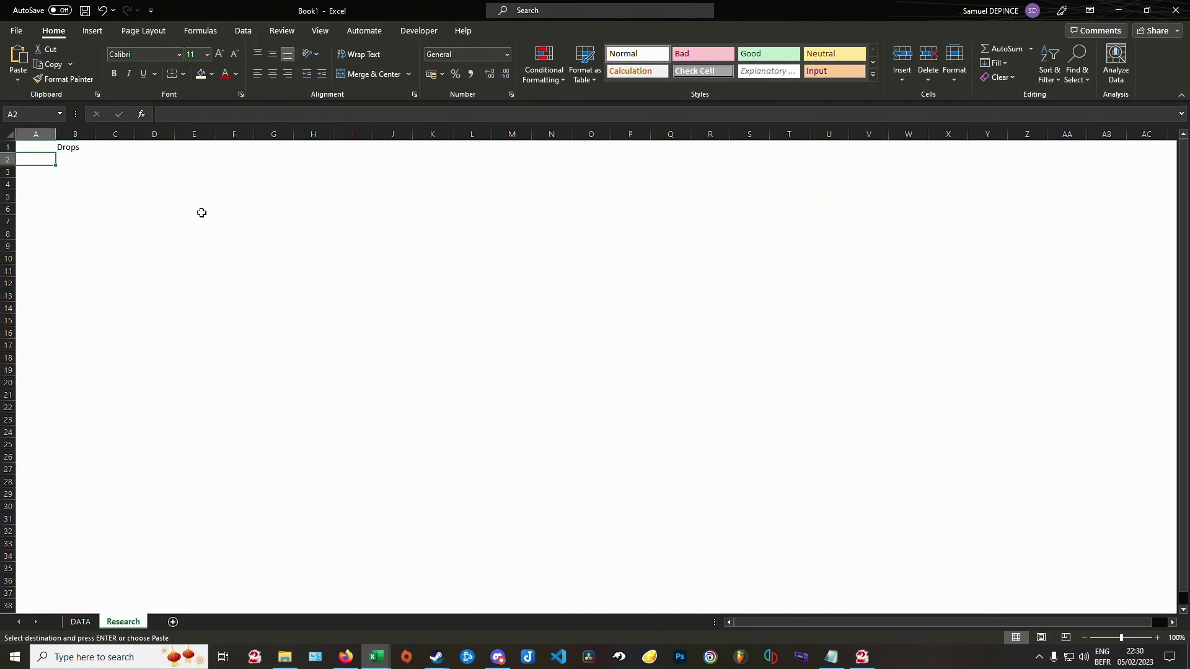
pyautogui.hotkey('ctrl', 'alt', 'v')
pyautogui.press('Escape')
pyautogui.press('Right')
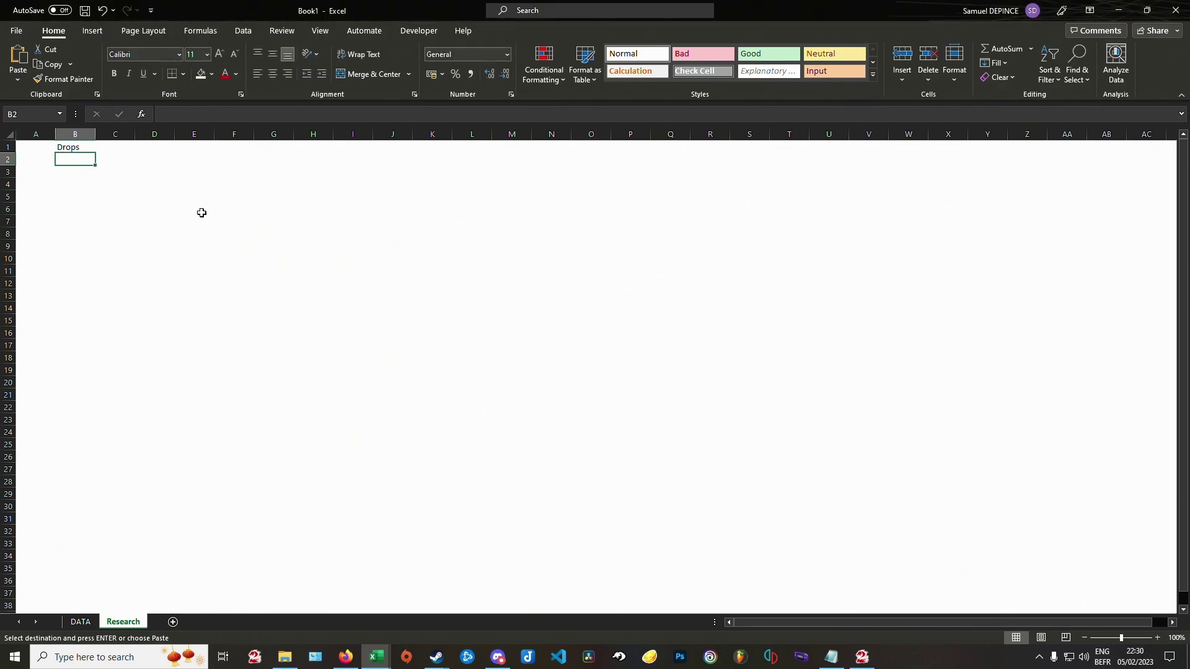
pyautogui.hotkey('ctrl', 'alt', 'v')
pyautogui.press('Down')
pyautogui.press('Down')
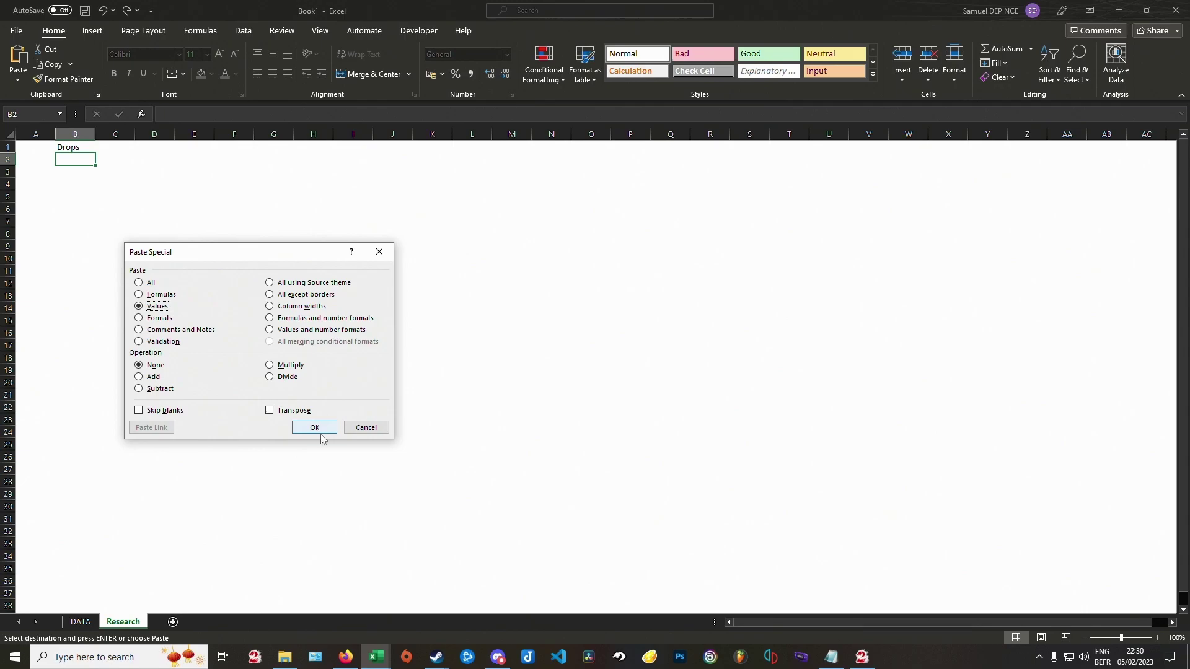
pyautogui.press('Return')
pyautogui.click(234, 221)
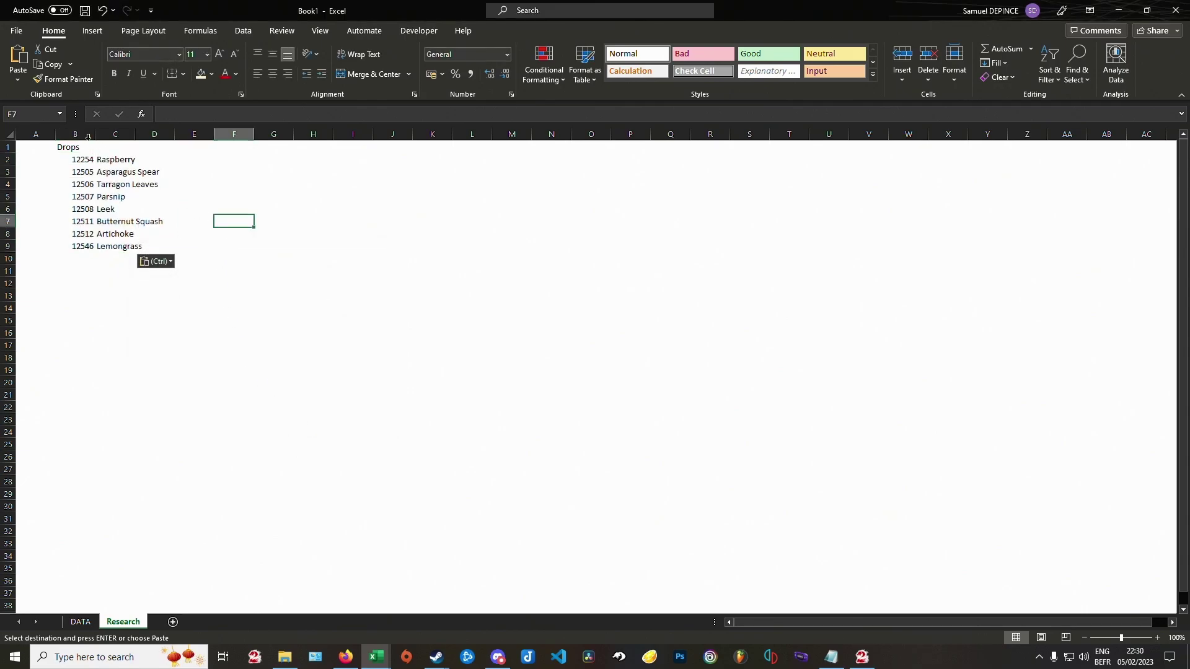
# Step: Autofit the widths of columns B and C on the Research sheet to their contents
pyautogui.click(75, 134)
pyautogui.moveTo(126, 134); pyautogui.dragTo(96, 136)
pyautogui.doubleClick(96, 136)
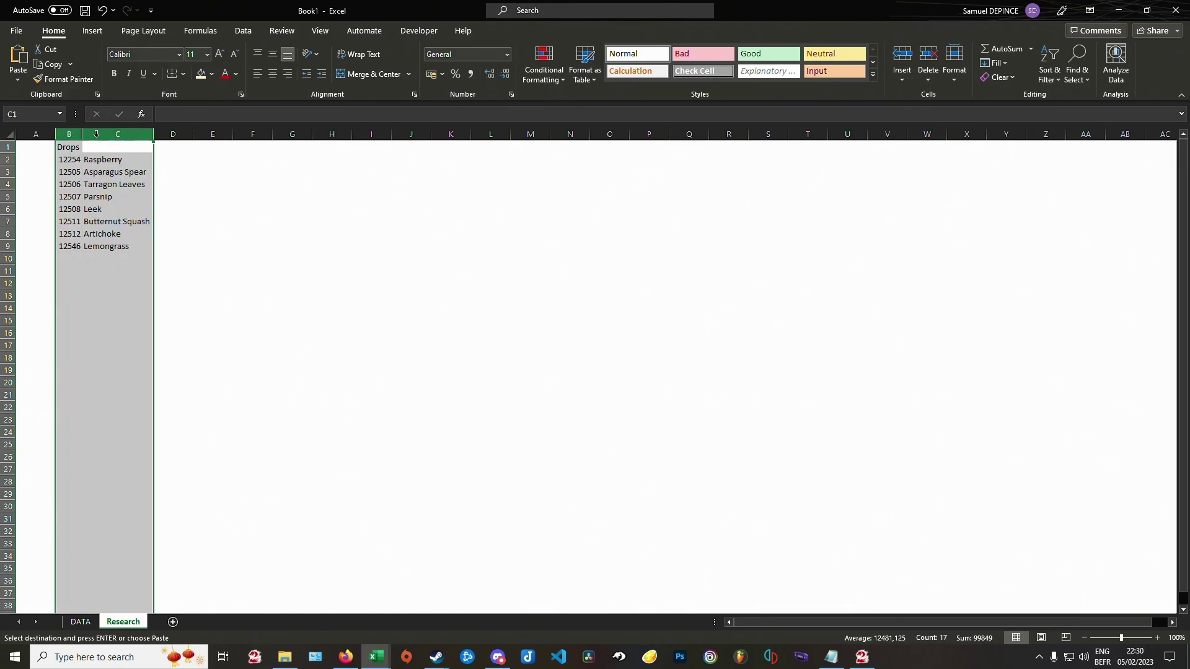
pyautogui.click(199, 209)
# Step: Replace the Drops heading in B1 with ID and enter Name as the heading in C1
pyautogui.click(68, 150)
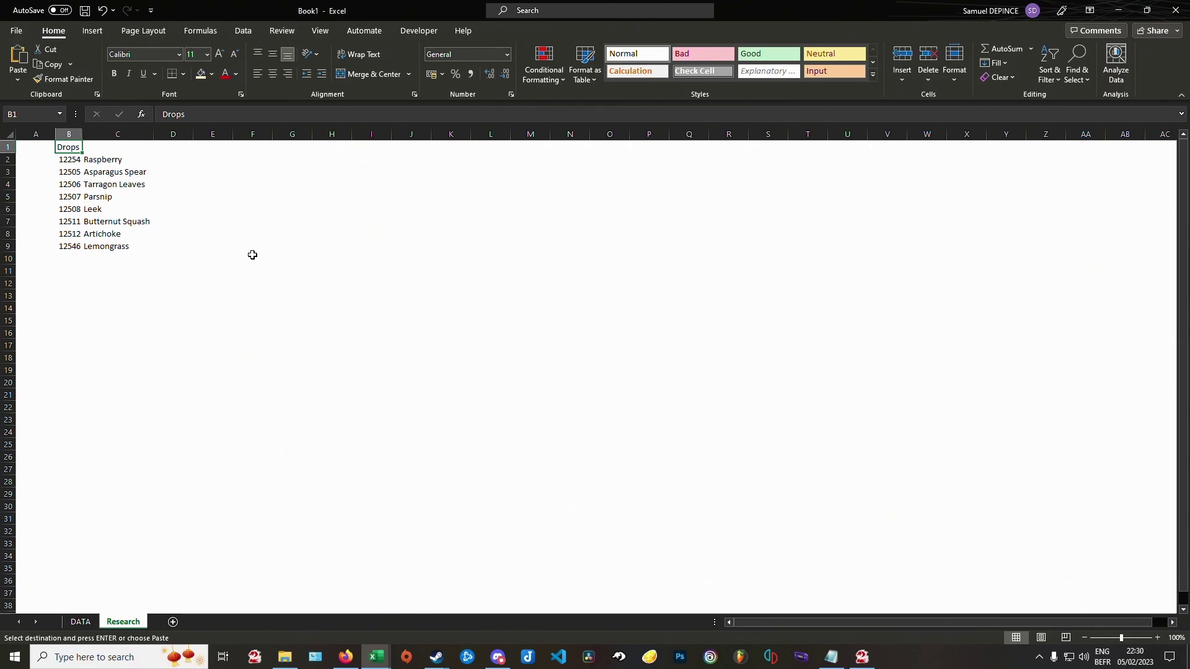
pyautogui.write('ID')
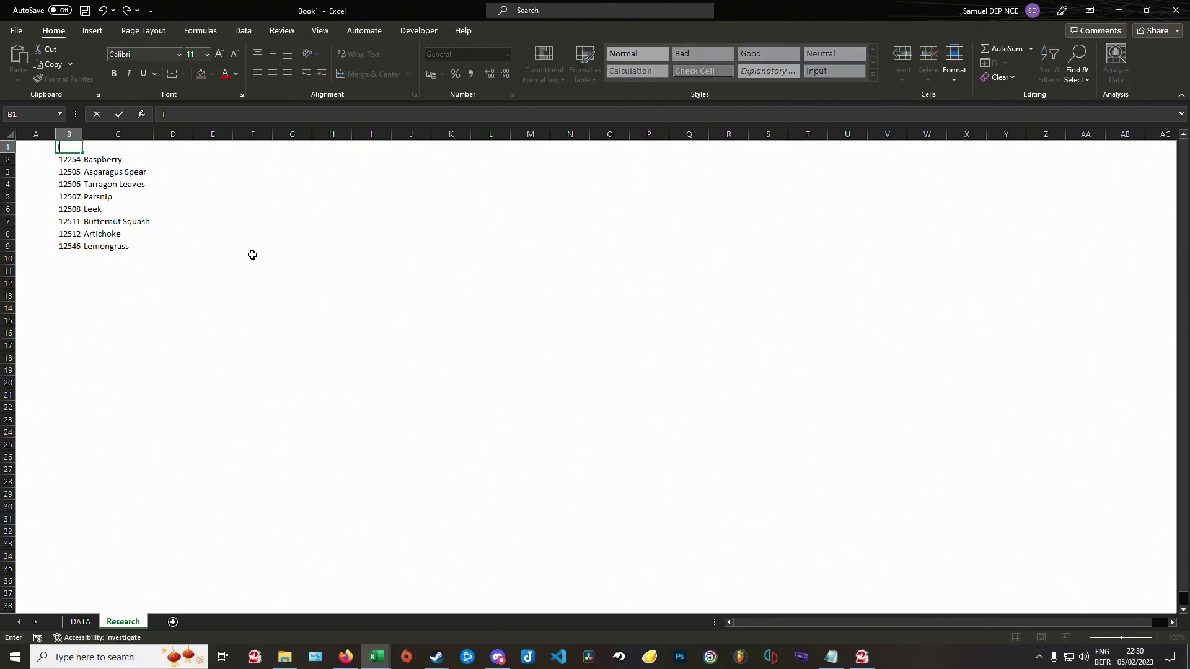
pyautogui.press('Tab')
pyautogui.write('Name')
pyautogui.press('Return')
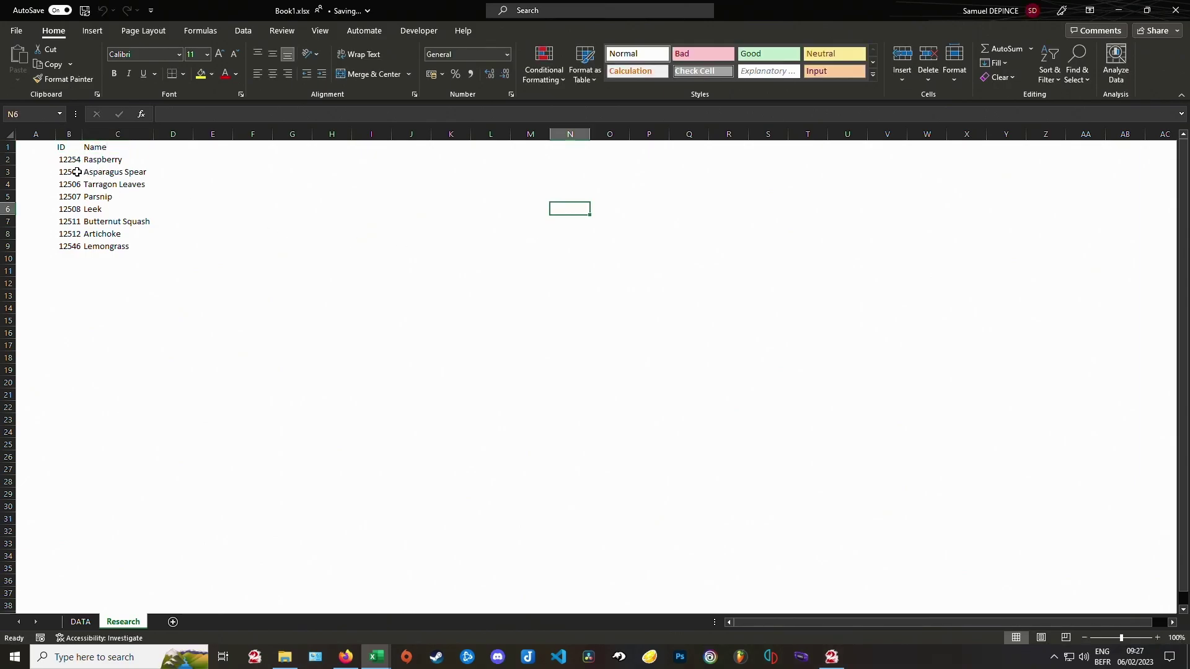
# Step: Enter Price as the heading in D1 of the Research sheet
pyautogui.click(169, 147)
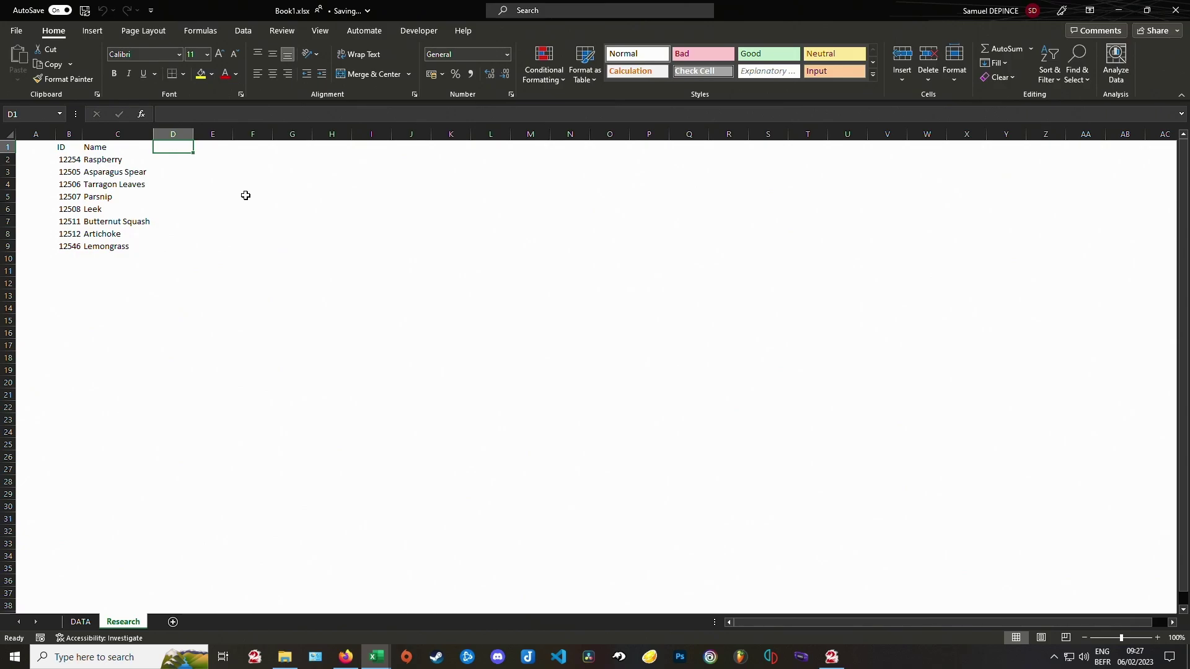
pyautogui.write('Price')
pyautogui.press('Return')
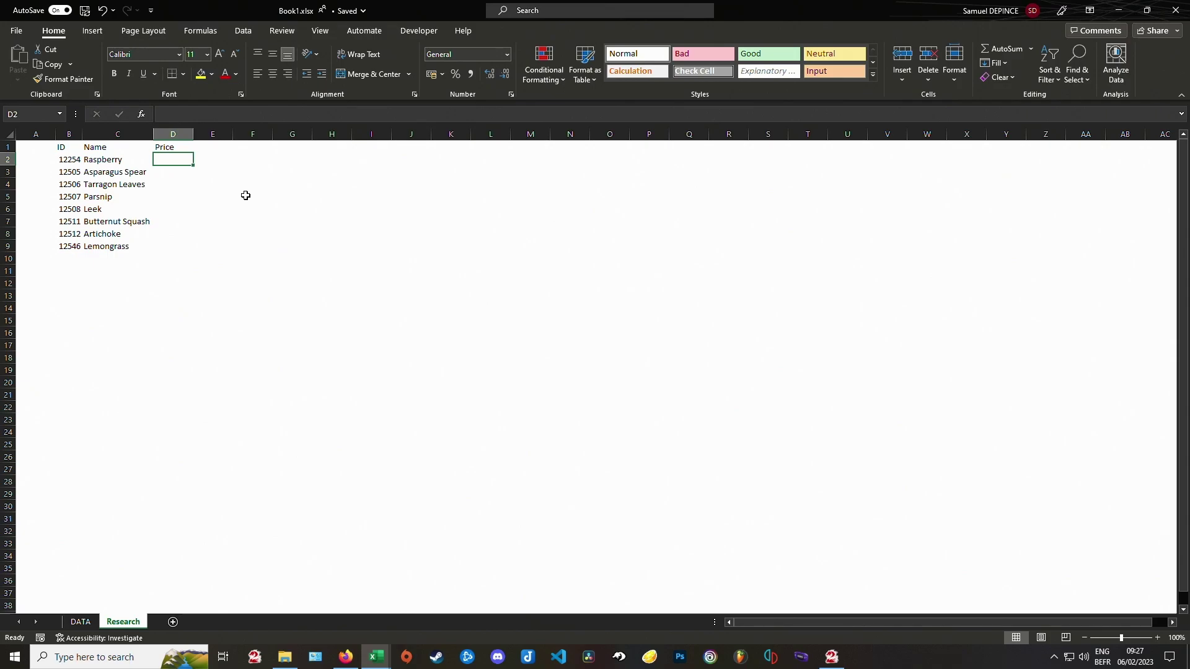
# Step: Start a VLOOKUP formula in D2 using $B2, the Raspberry ID with a fixed column, as the lookup value
pyautogui.write('=vlookup')
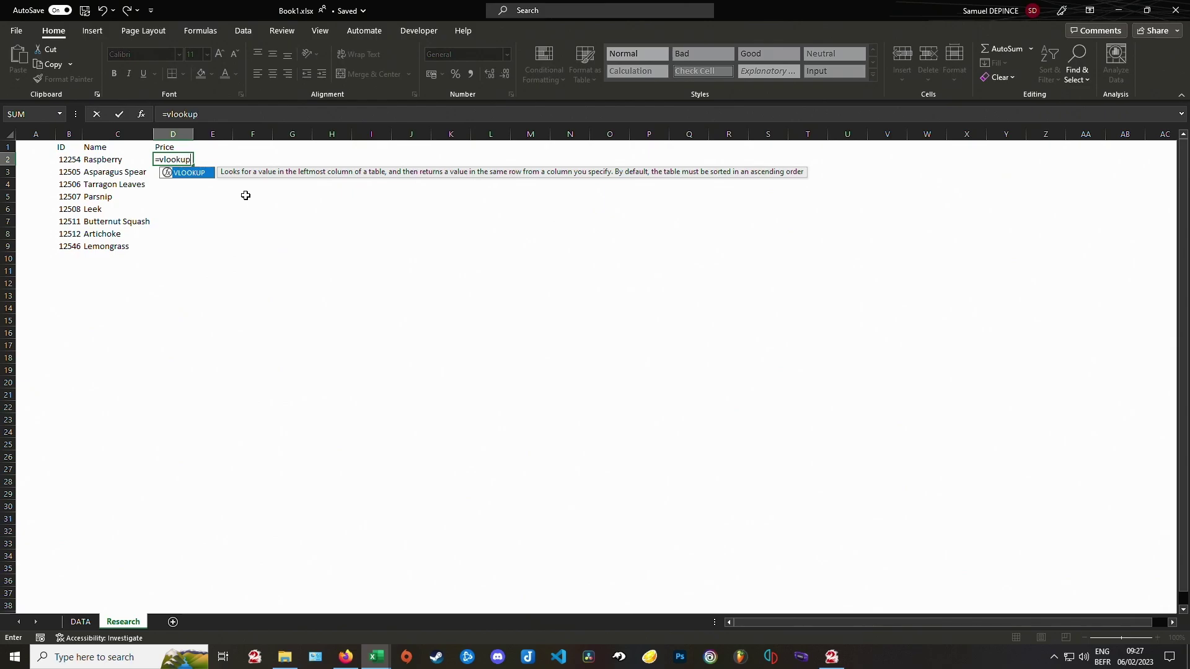
pyautogui.write('(')
pyautogui.click(70, 160)
pyautogui.press('F4')
pyautogui.press('F4')
pyautogui.press('F4')
pyautogui.write(';')
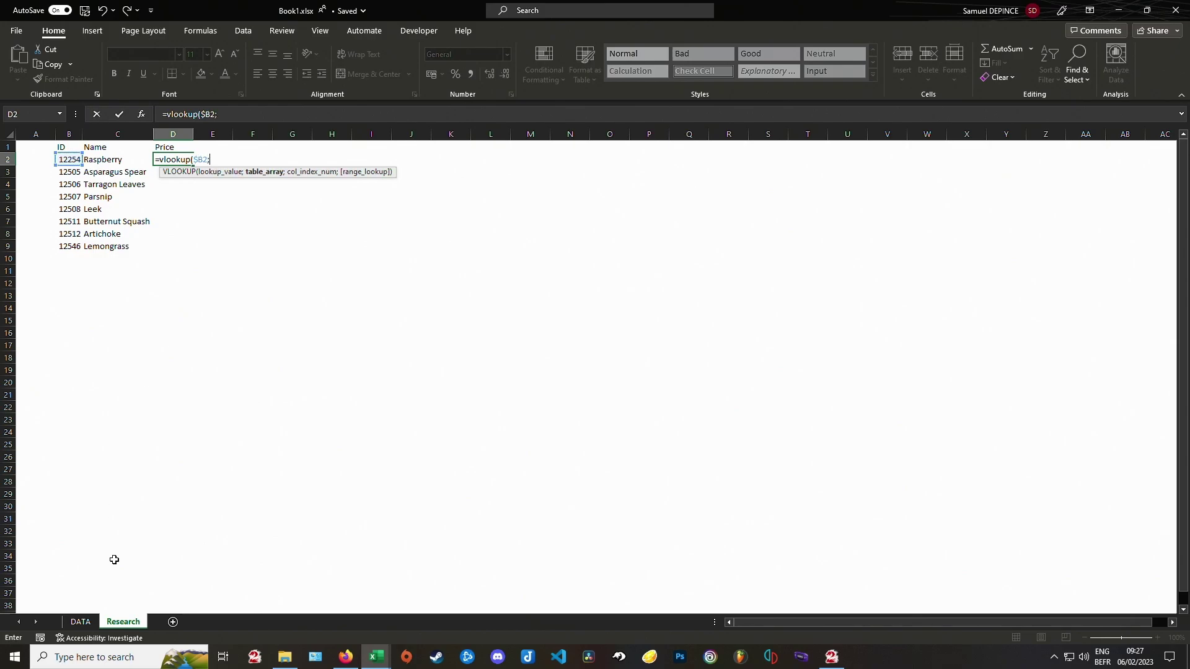
# Step: Complete the D2 VLOOKUP with DATA!$A:$M as the table array, column index 8 and FALSE for an exact match
pyautogui.click(83, 622)
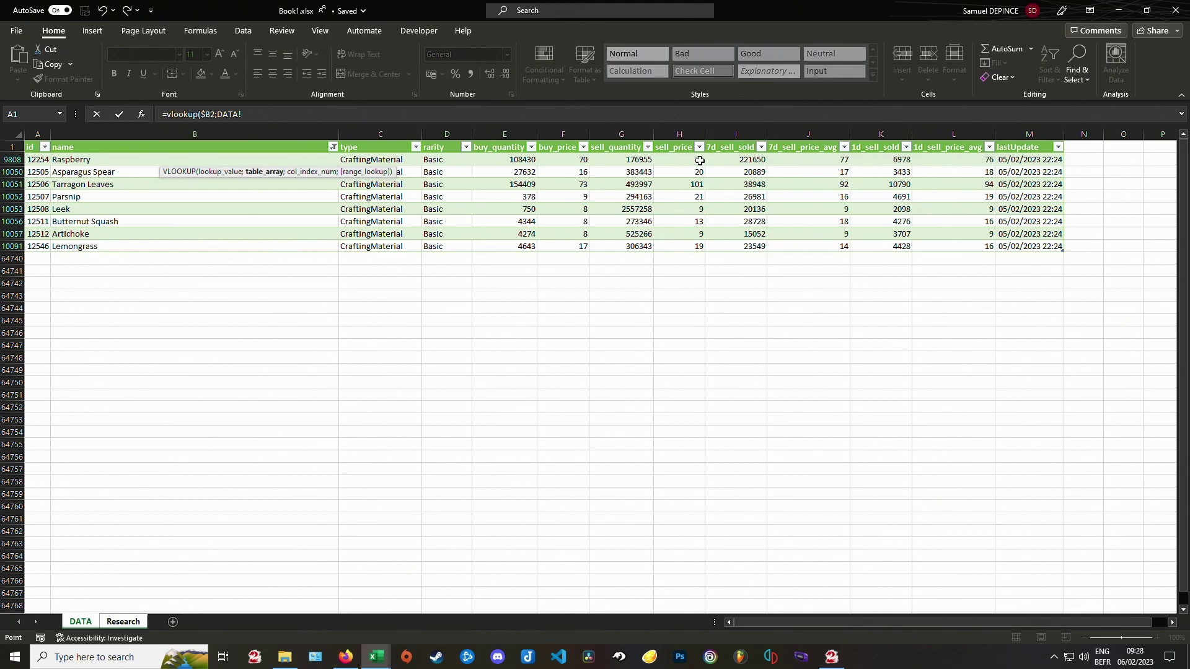
pyautogui.moveTo(35, 134); pyautogui.dragTo(1019, 134)
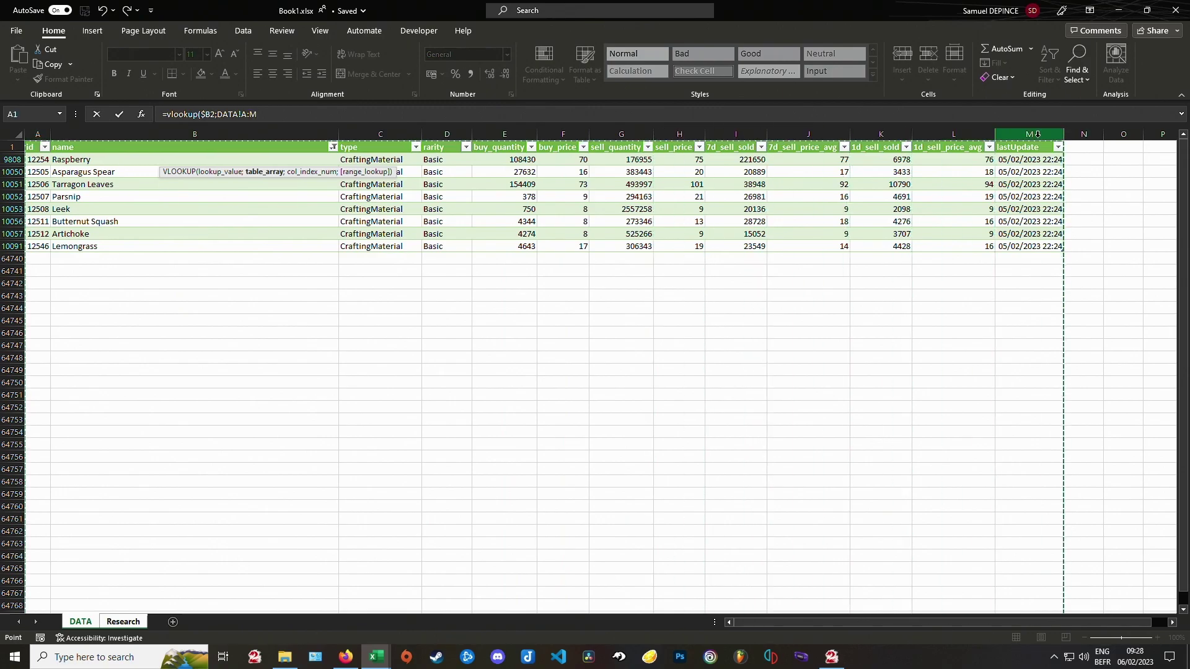
pyautogui.click(305, 114)
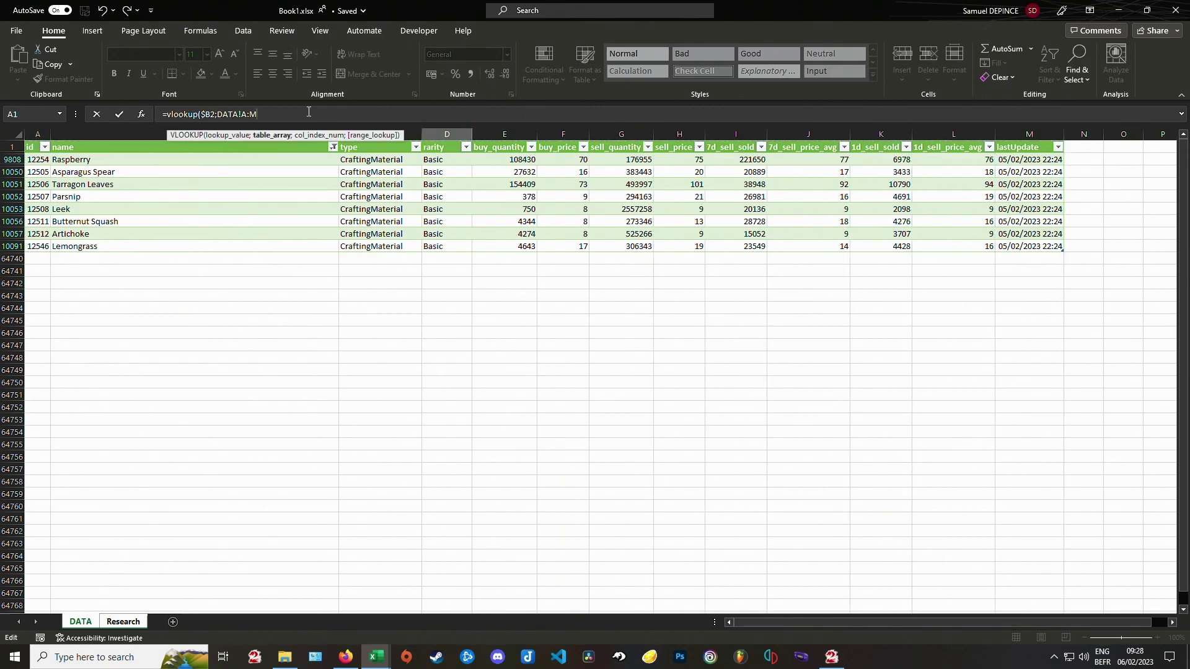
pyautogui.press('F4')
pyautogui.write(';8;FALSE')
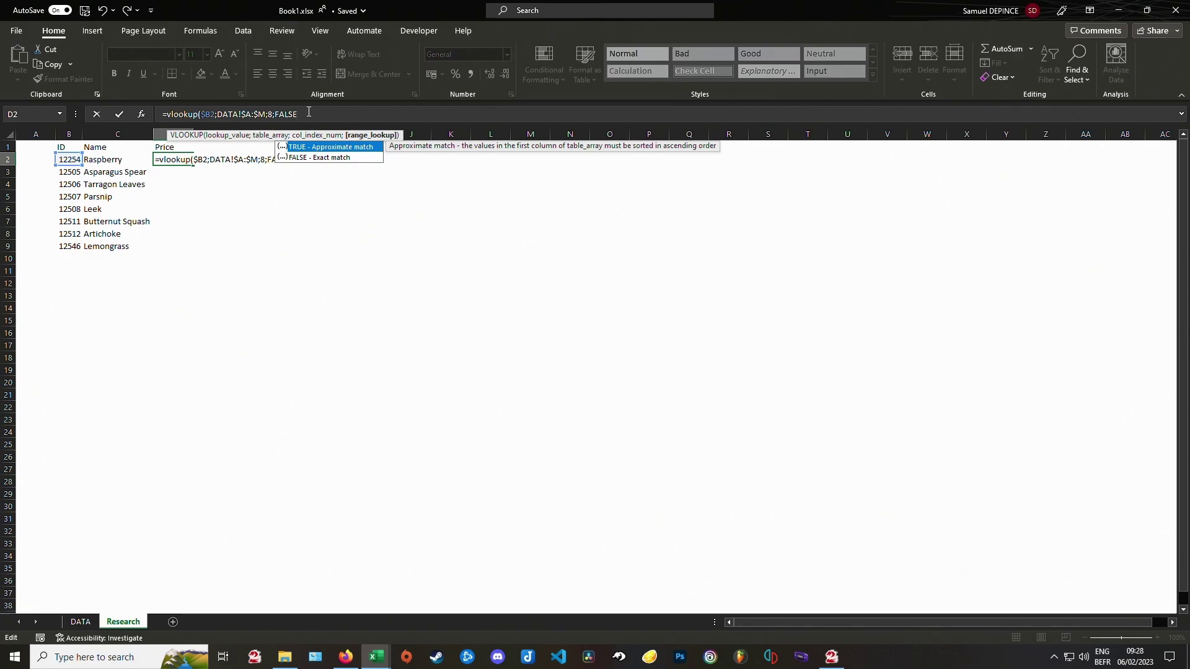
pyautogui.write(')')
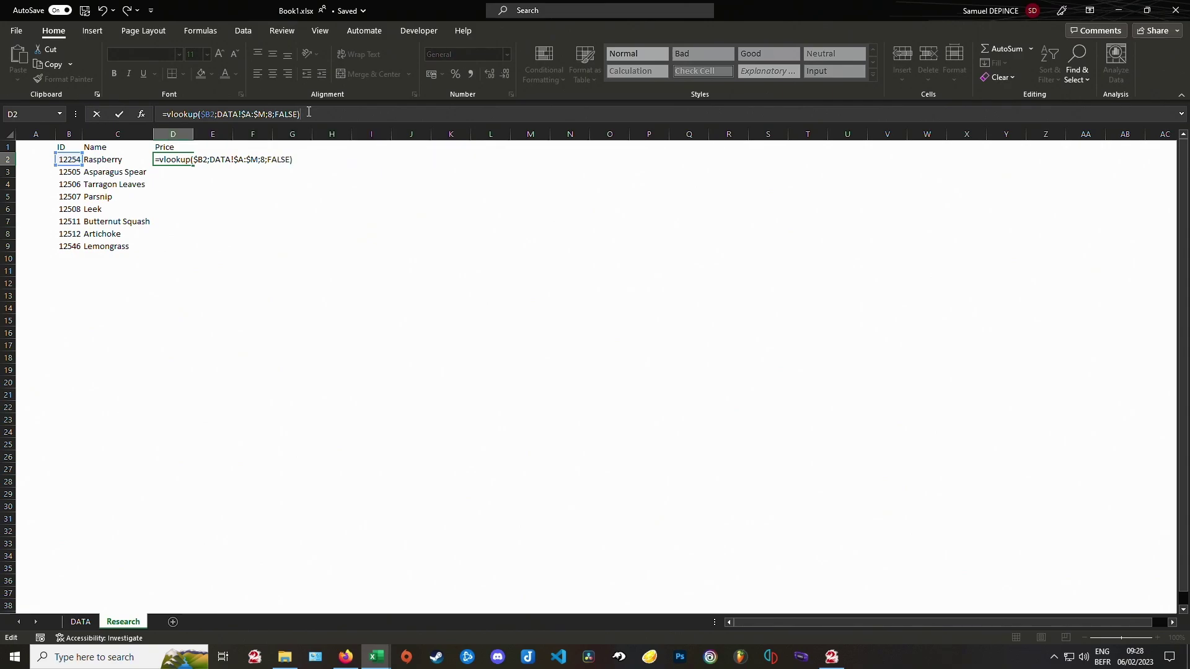
pyautogui.press('Return')
# Step: Multiply the VLOOKUP result in D2 by 0,85
pyautogui.click(182, 160)
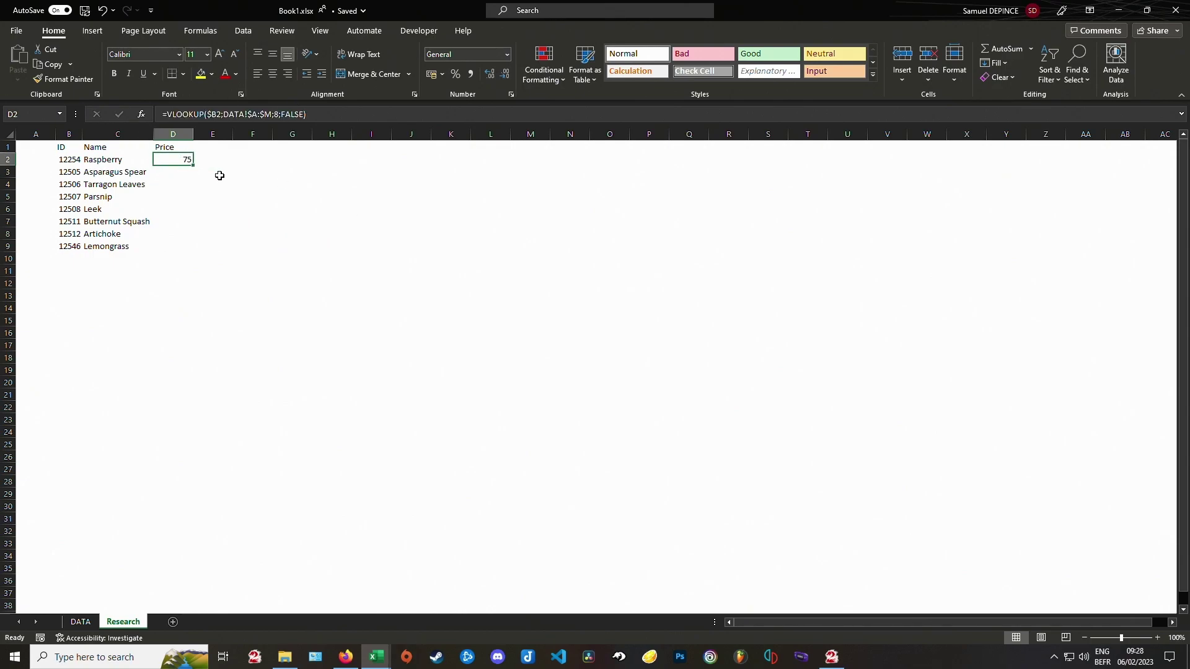
pyautogui.click(350, 114)
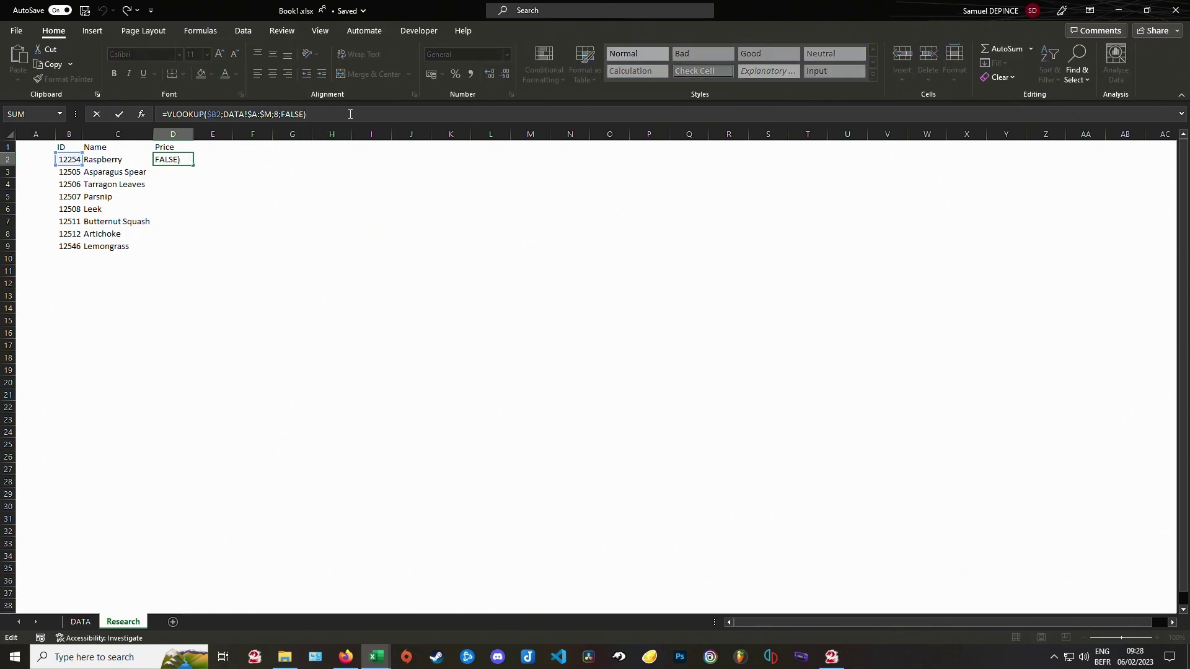
pyautogui.write('*0,85')
pyautogui.press('Return')
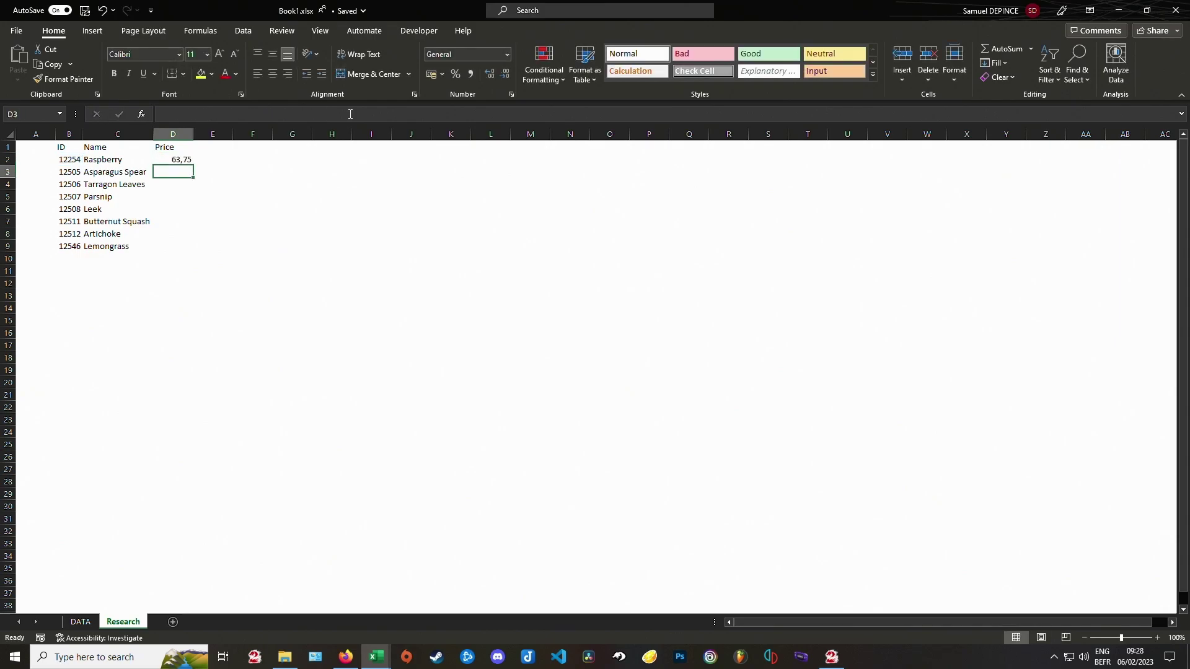
# Step: Try to apply the custom number format [>=10000]0g\##s\##c;[>=100]0s\##c;0\c to the Raspberry price in D2
pyautogui.click(171, 158)
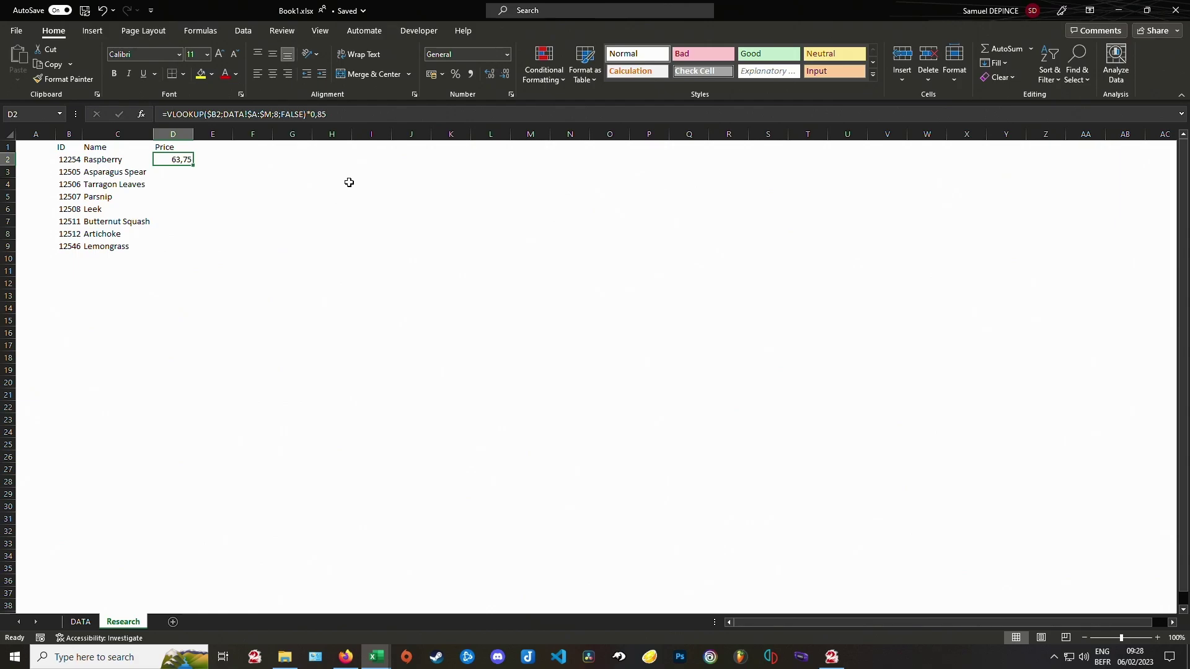
pyautogui.click(510, 94)
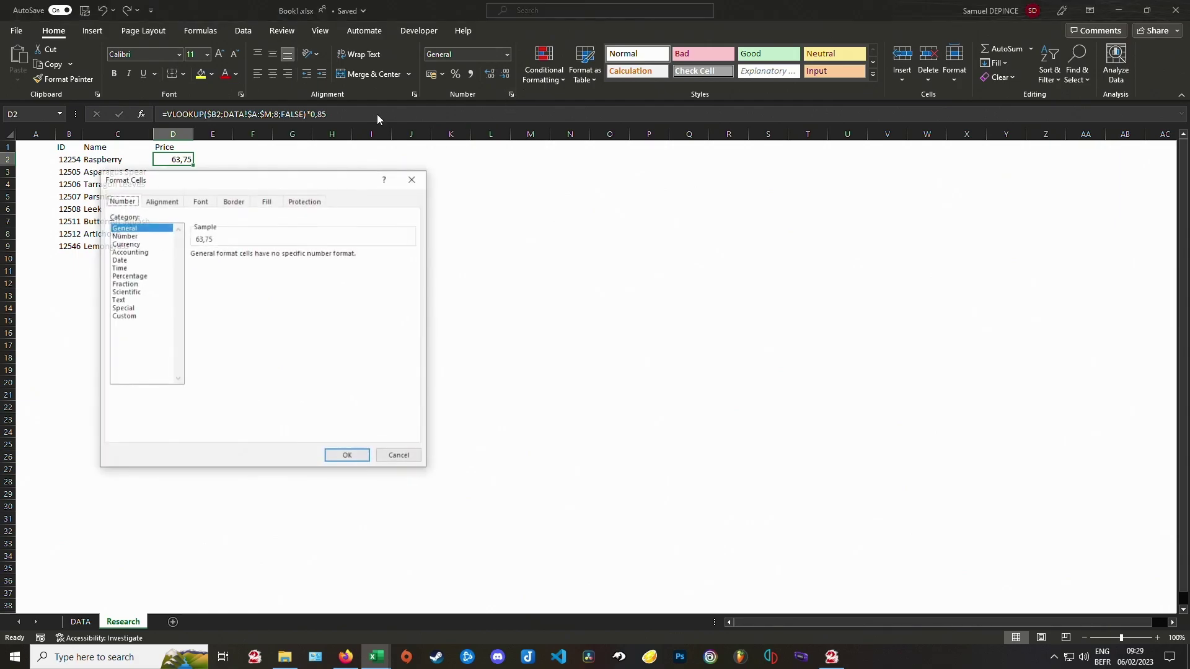
pyautogui.click(129, 317)
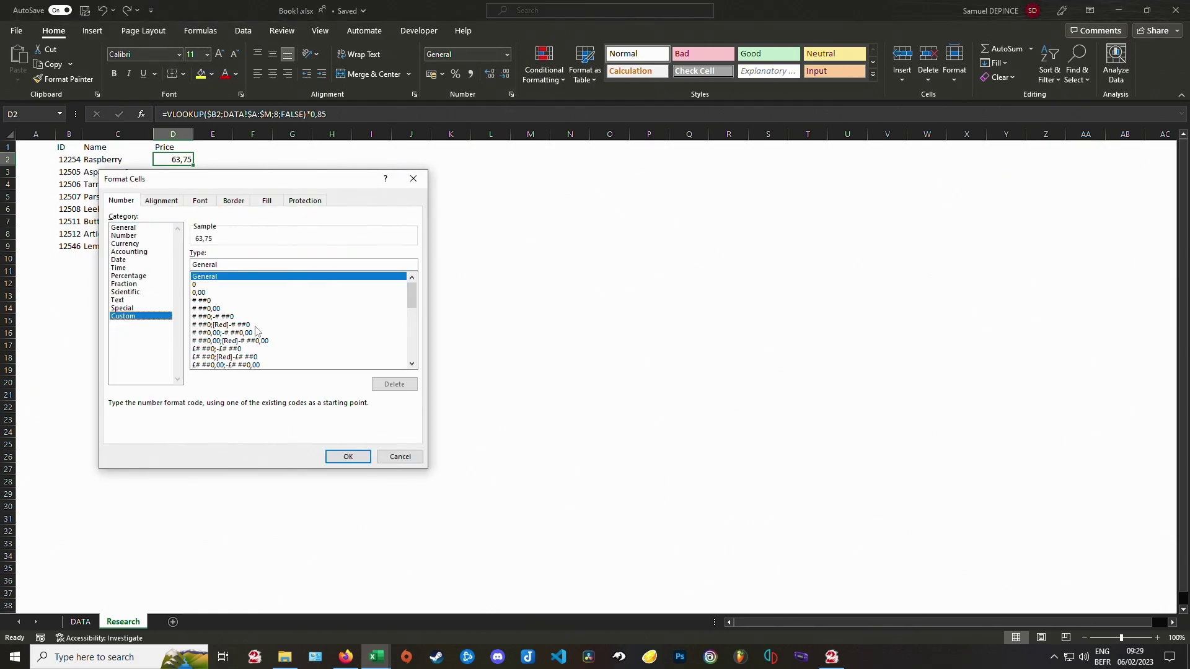
pyautogui.doubleClick(234, 266)
pyautogui.write('[>')
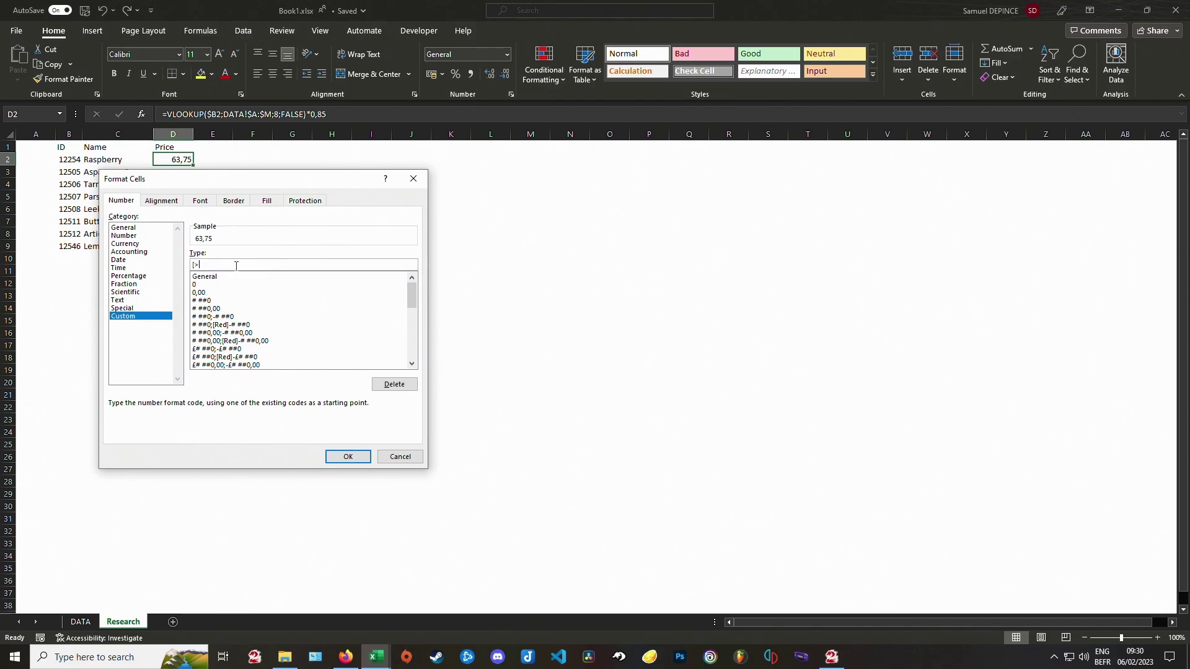
pyautogui.write('=10000]0g\\ ##s\\##c;')
pyautogui.write('[>=100]0s\\##c;0\\c')
pyautogui.click(349, 456)
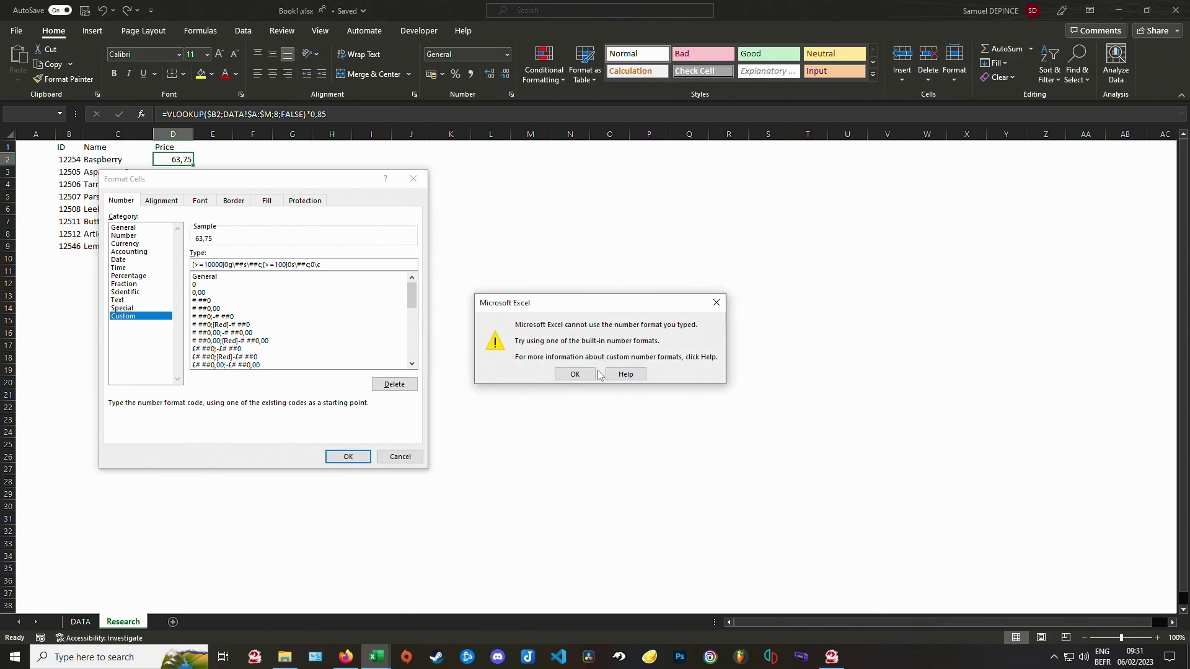
pyautogui.click(574, 374)
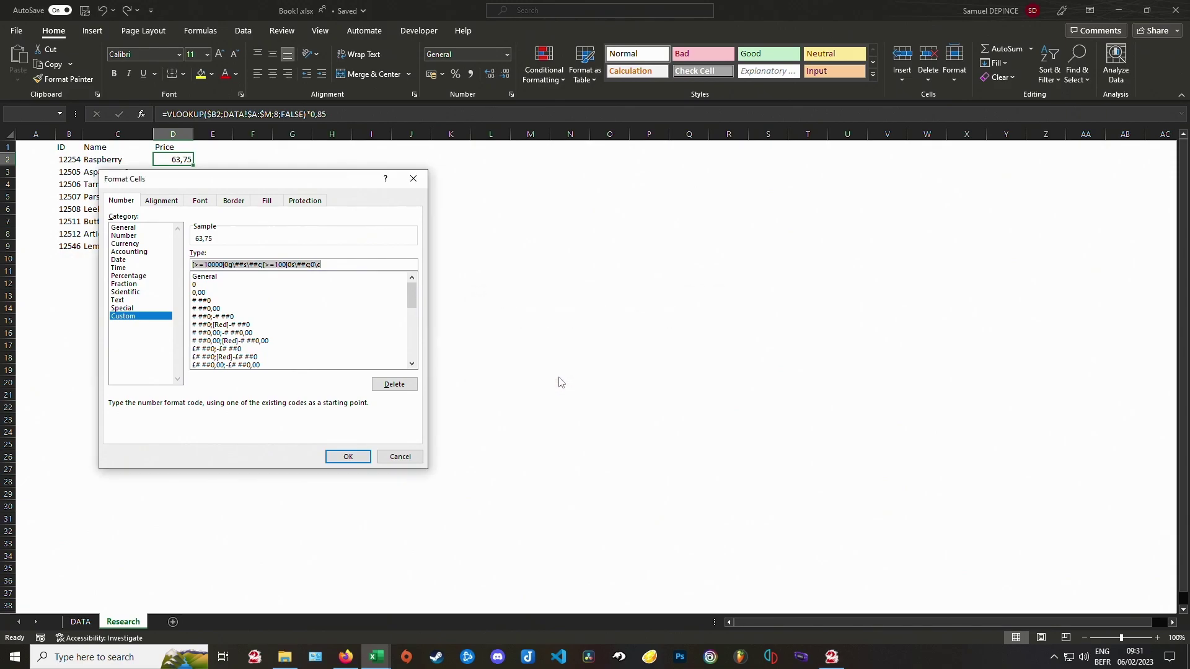
# Step: Correct the custom format code so the backslashes come directly before the unit letters g, s and c, and apply it to D2
pyautogui.click(233, 266)
pyautogui.press('BackSpace')
pyautogui.write('\\')
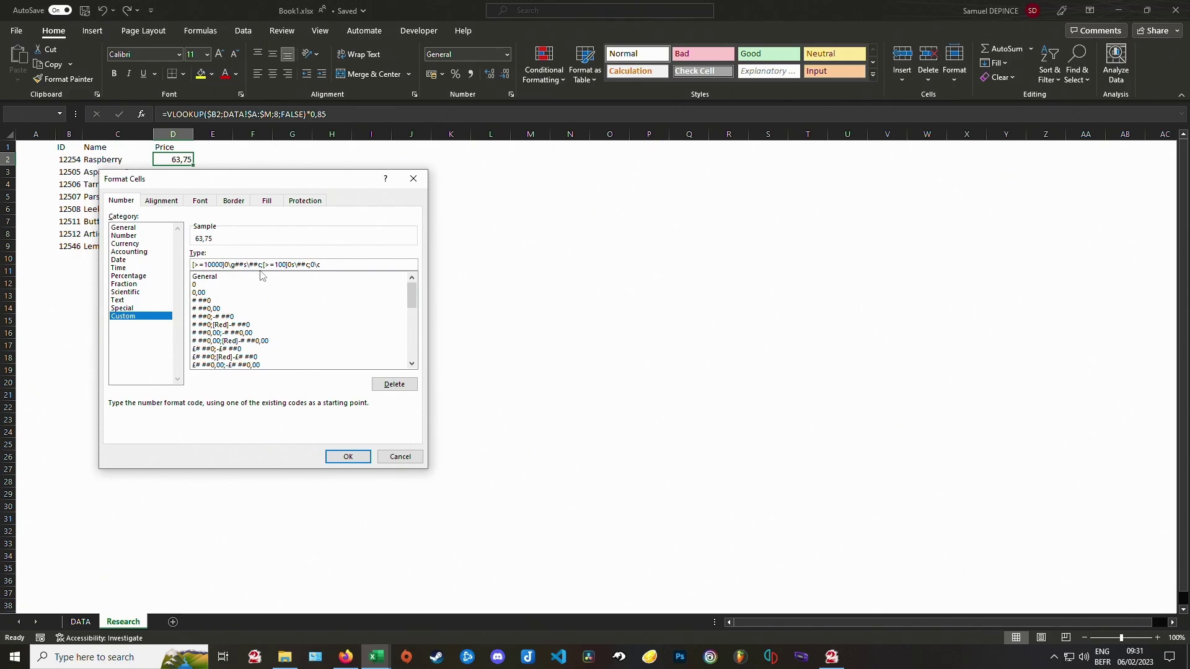
pyautogui.press('BackSpace')
pyautogui.write('\\')
pyautogui.click(295, 265)
pyautogui.press('Delete')
pyautogui.click(347, 457)
# Step: Fill the D2 price formula down to D9 and insert a blank row above the headings
pyautogui.moveTo(194, 165); pyautogui.dragTo(197, 253)
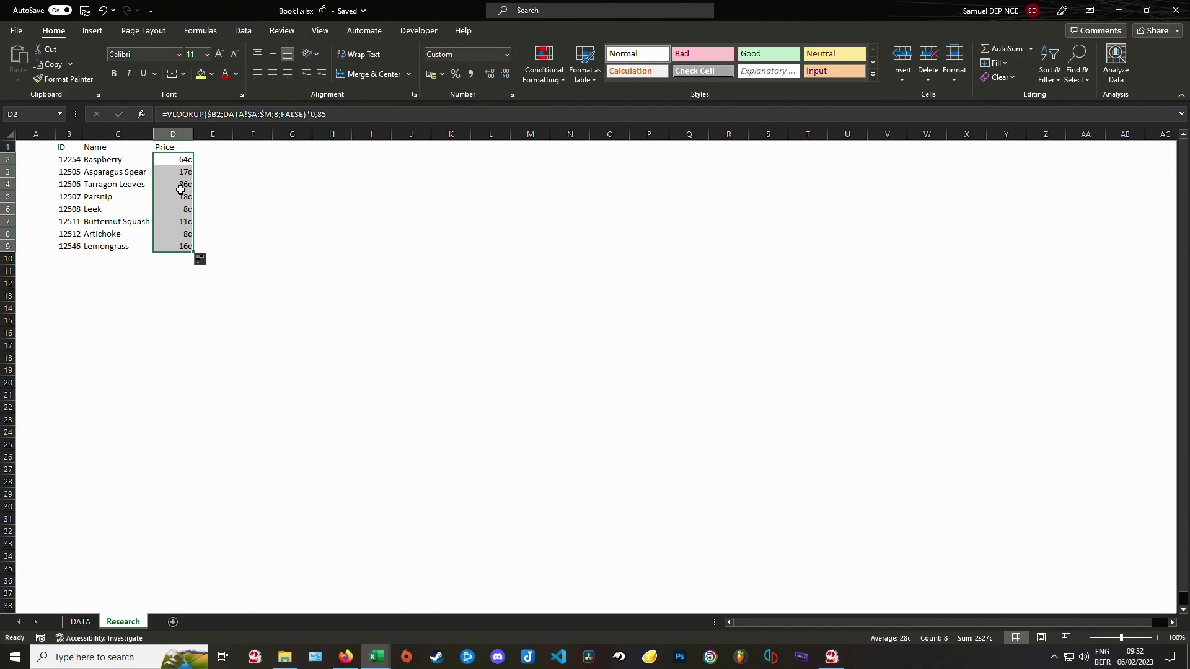
pyautogui.click(210, 150)
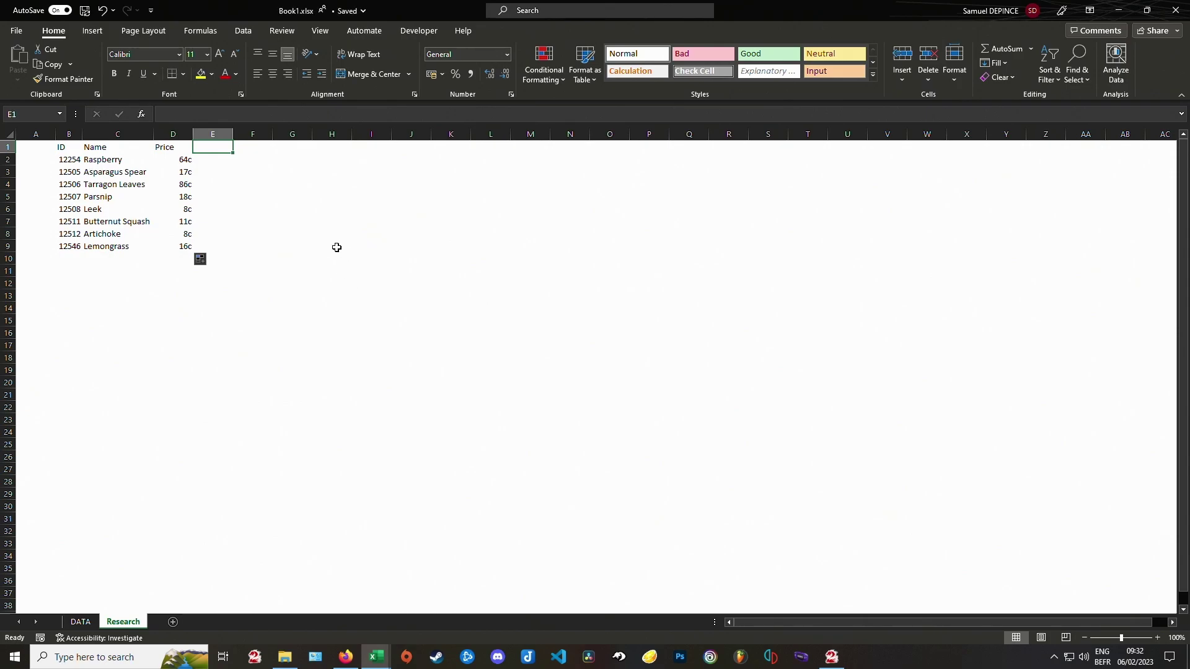
pyautogui.click(9, 146)
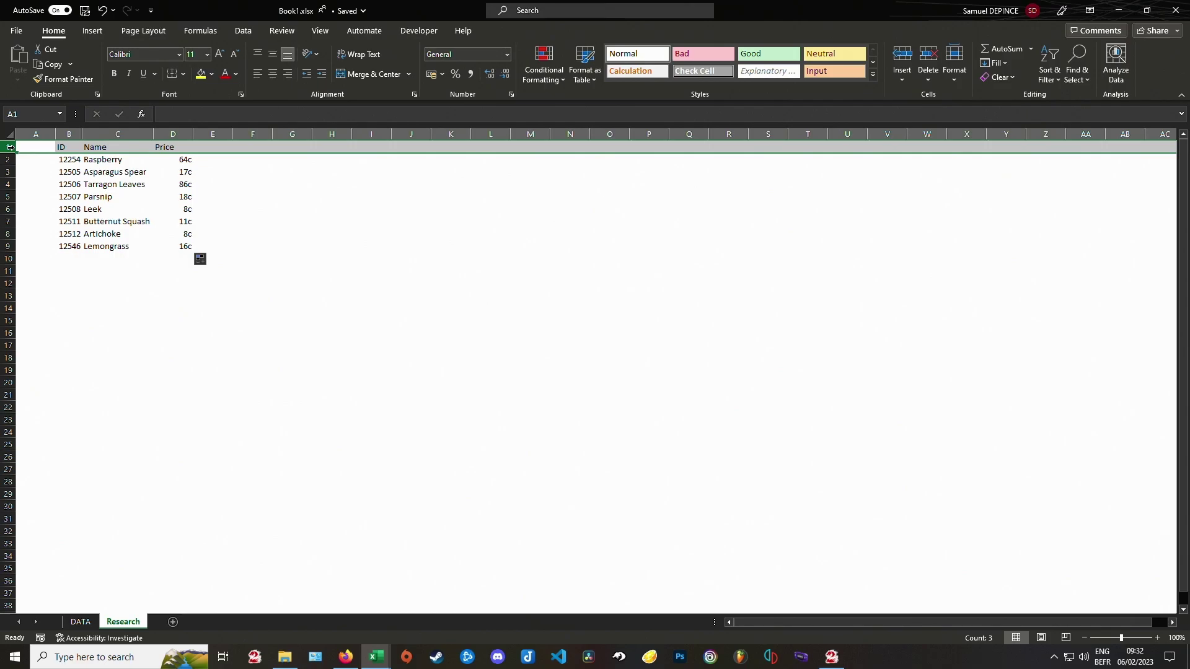
pyautogui.hotkey('ctrl', 'shift', '+')
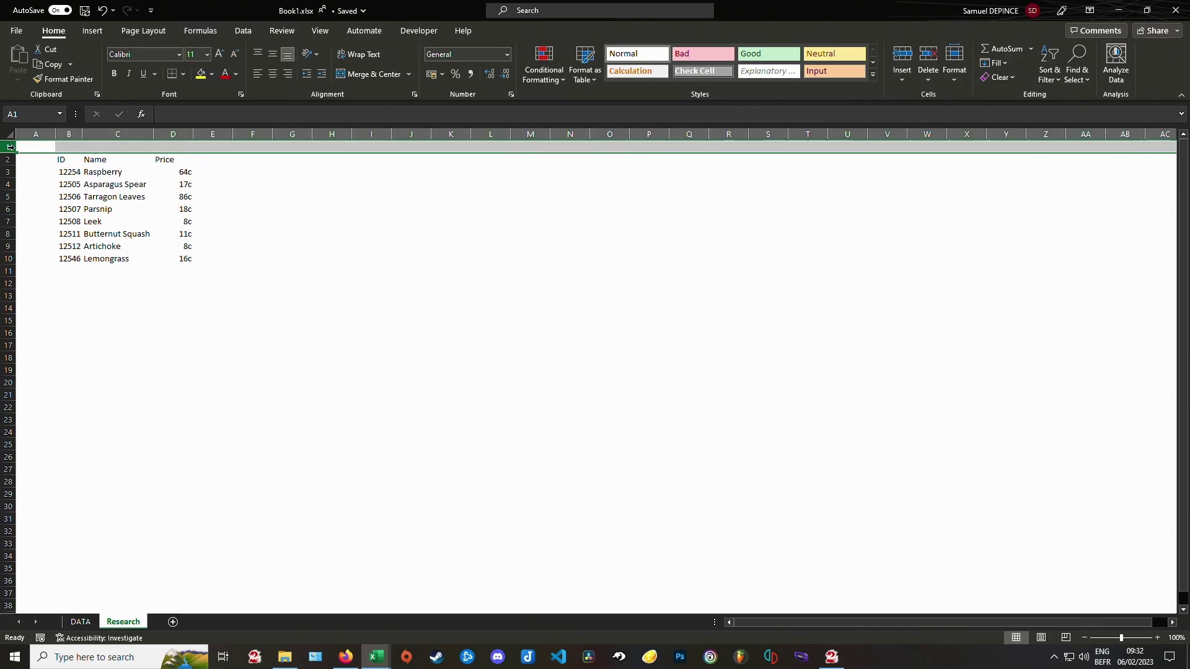
# Step: Enter Drop Rates as the heading in E2 and autofit column E to it
pyautogui.click(210, 160)
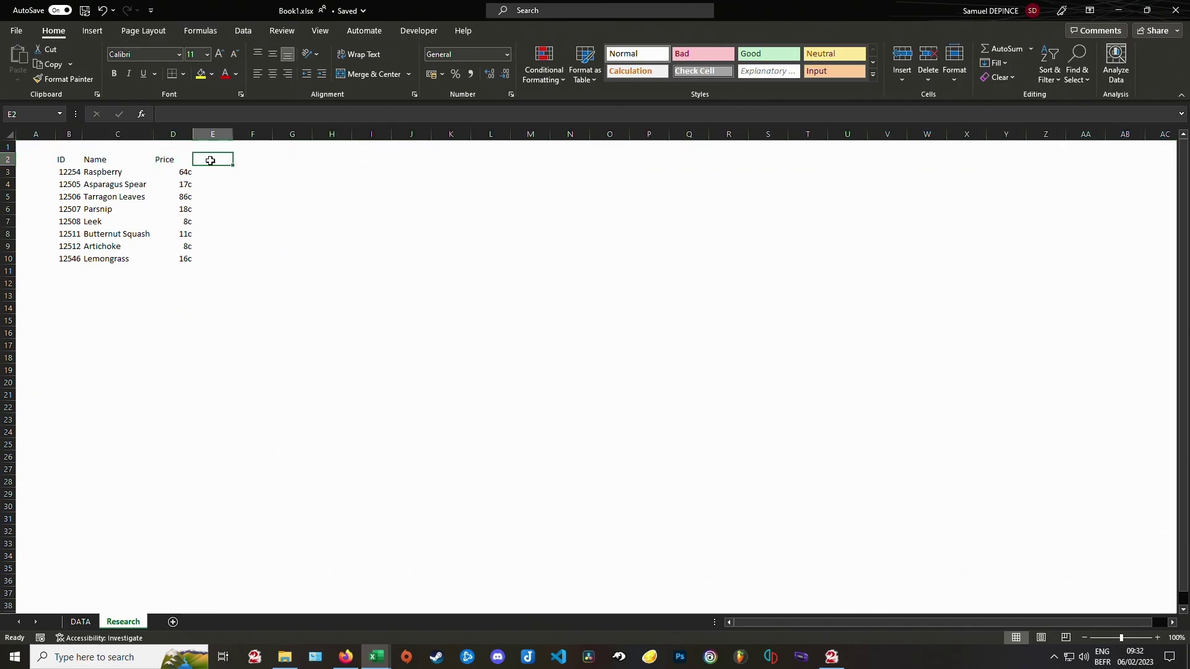
pyautogui.write('D')
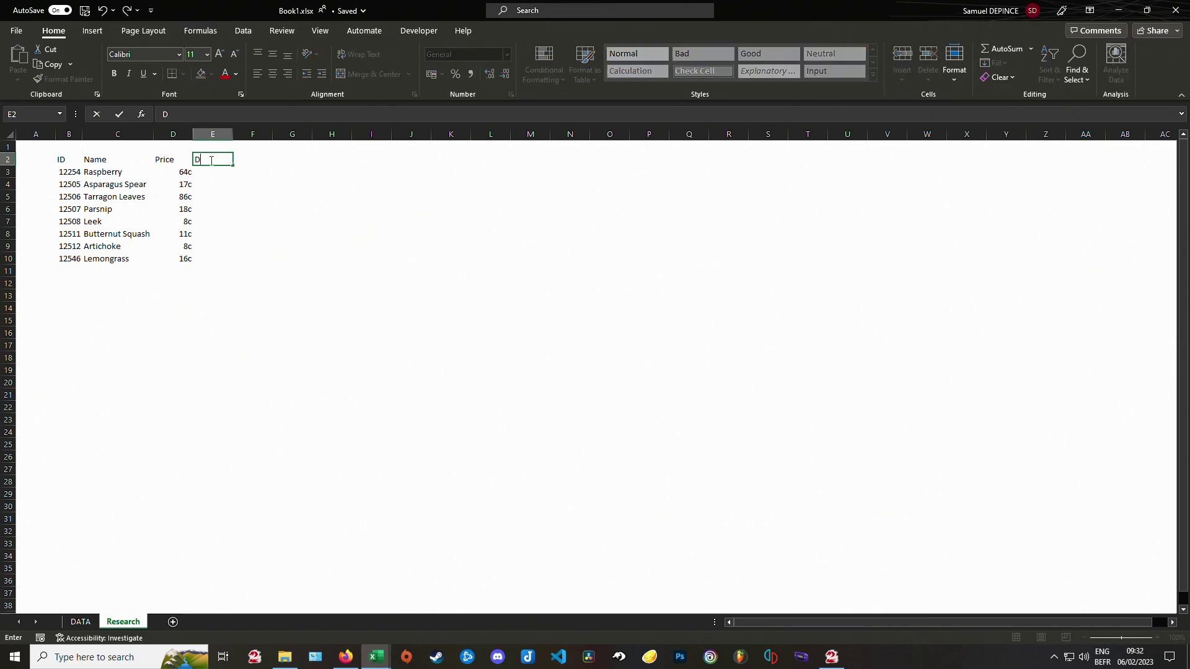
pyautogui.write('rop Rates')
pyautogui.press('Return')
pyautogui.doubleClick(233, 133)
# Step: Enter Value as the heading in F2 and Combined as the heading in G2
pyautogui.click(257, 160)
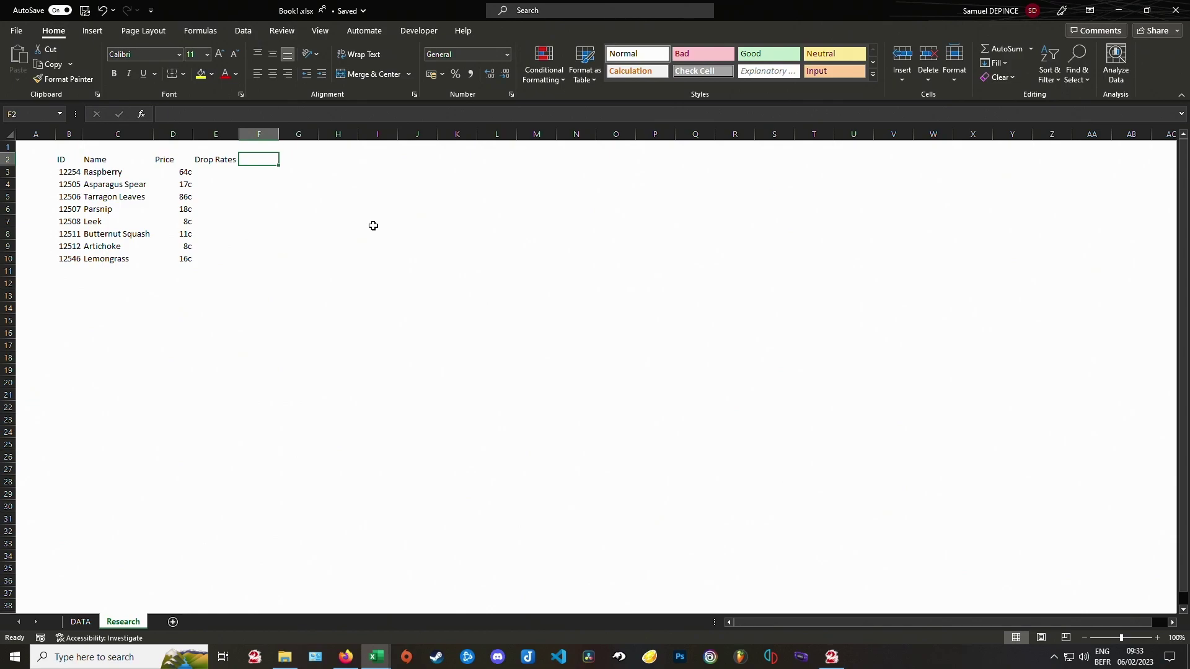
pyautogui.write('Value')
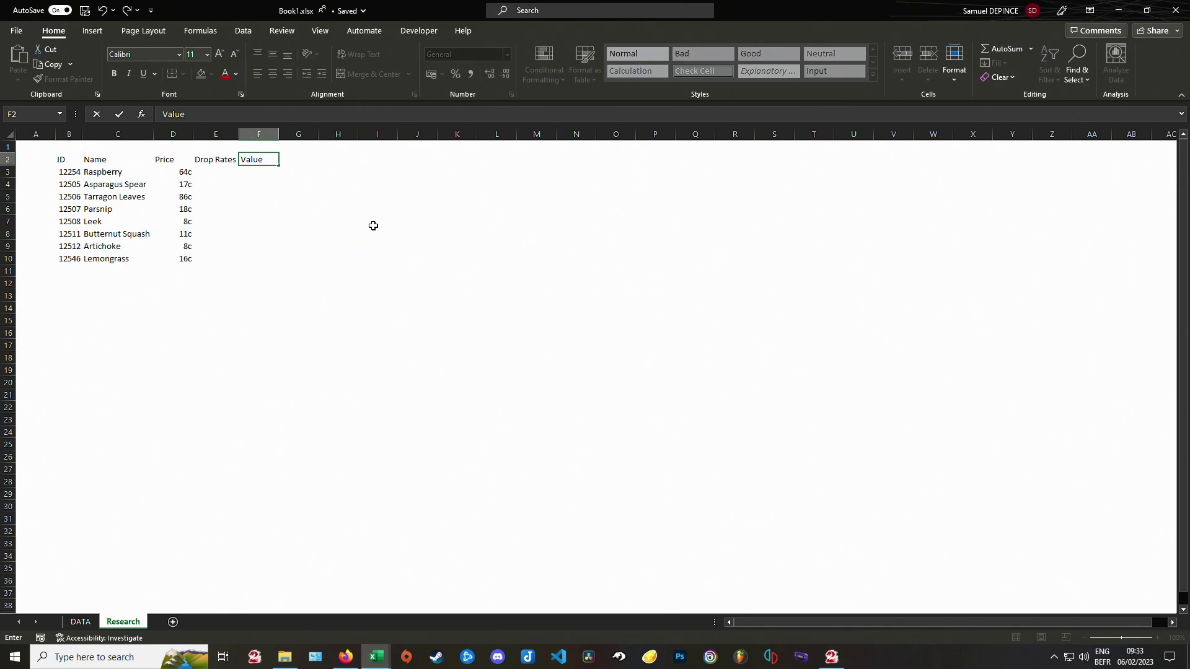
pyautogui.press('Return')
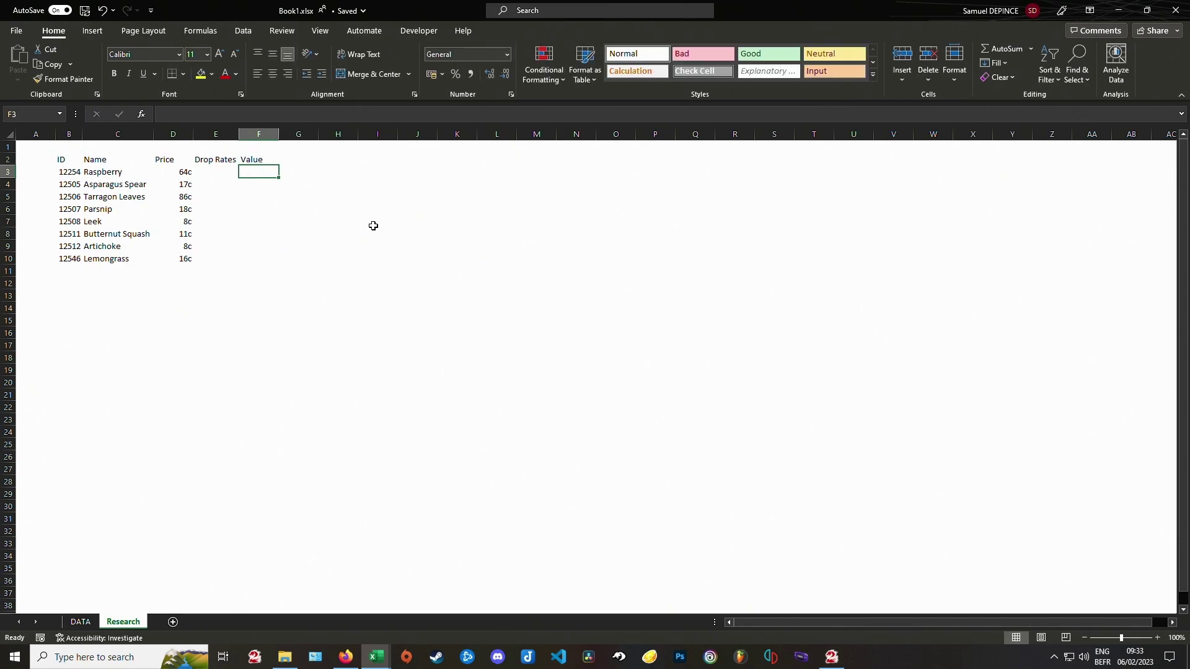
pyautogui.click(290, 160)
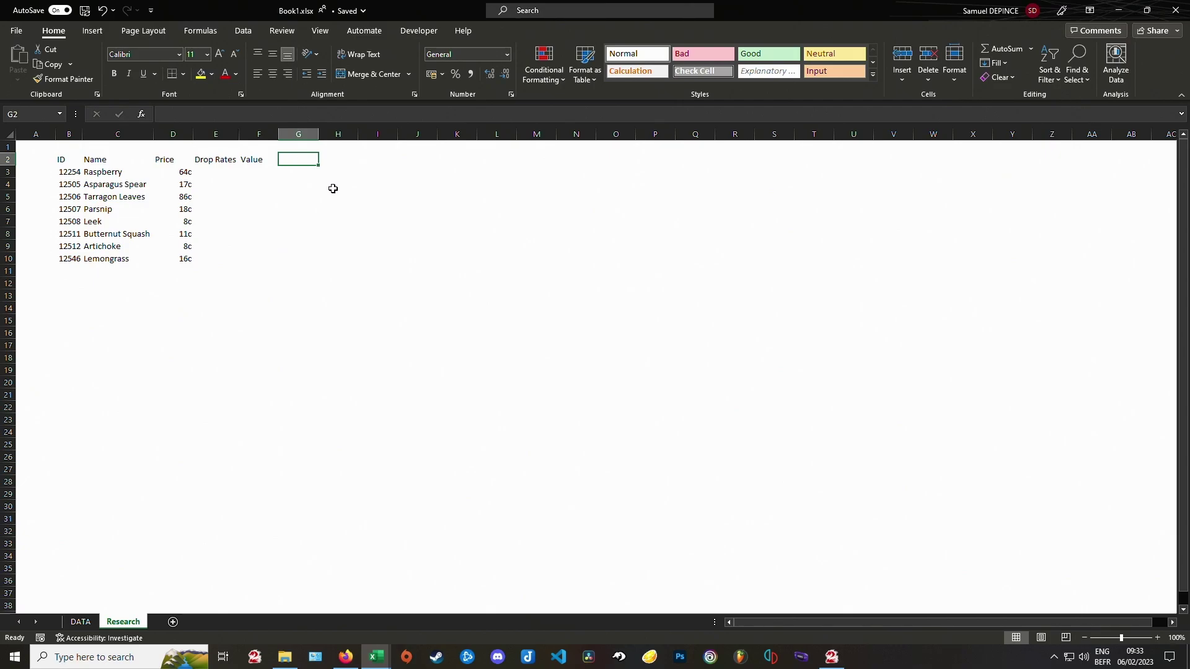
pyautogui.write('Combined')
pyautogui.press('Return')
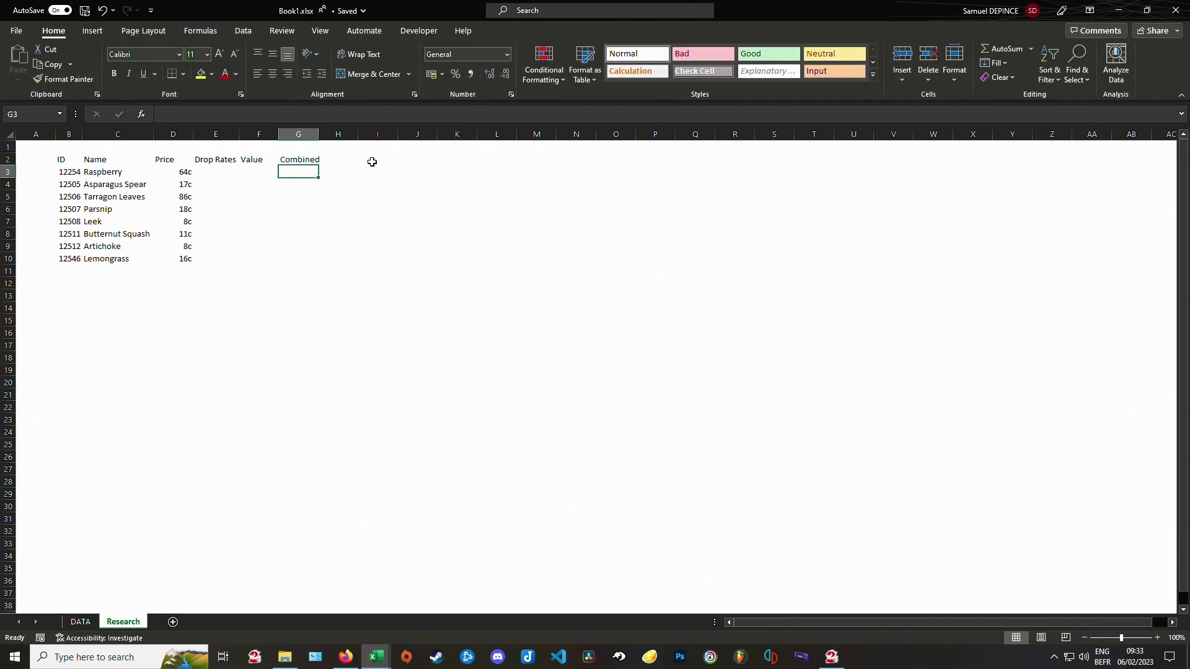
# Step: Enter Set 1 in H2 and Set 2 in I2, and fill the heading series across to Set 10 in Q2
pyautogui.click(340, 161)
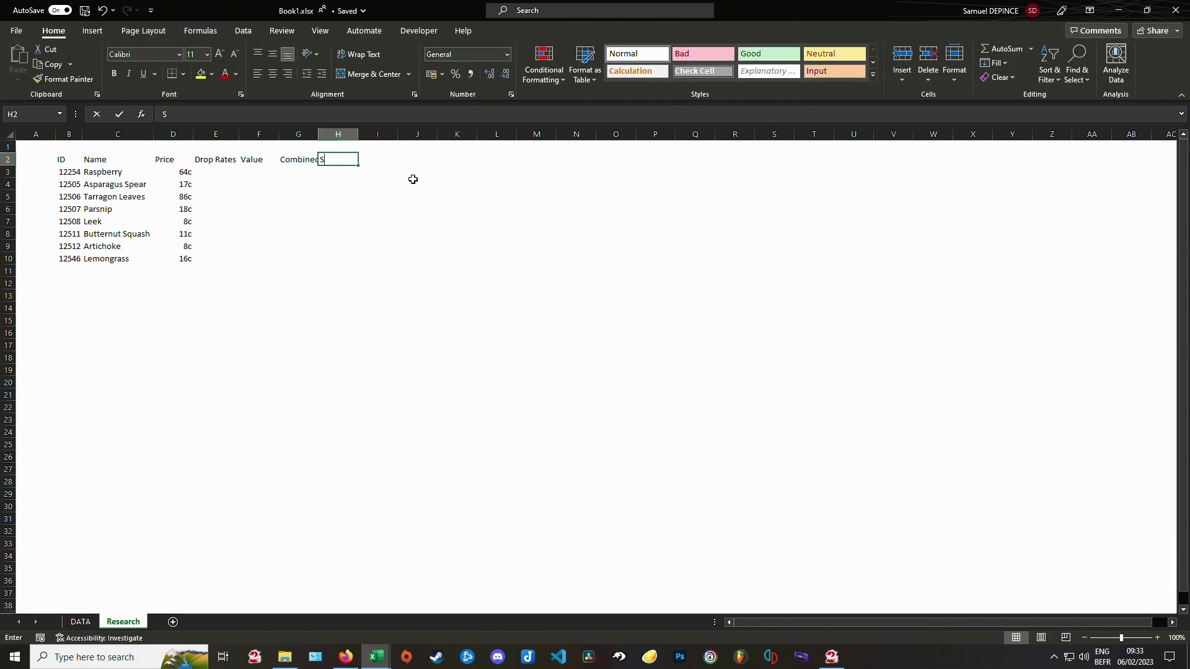
pyautogui.write('Set 1')
pyautogui.press('Tab')
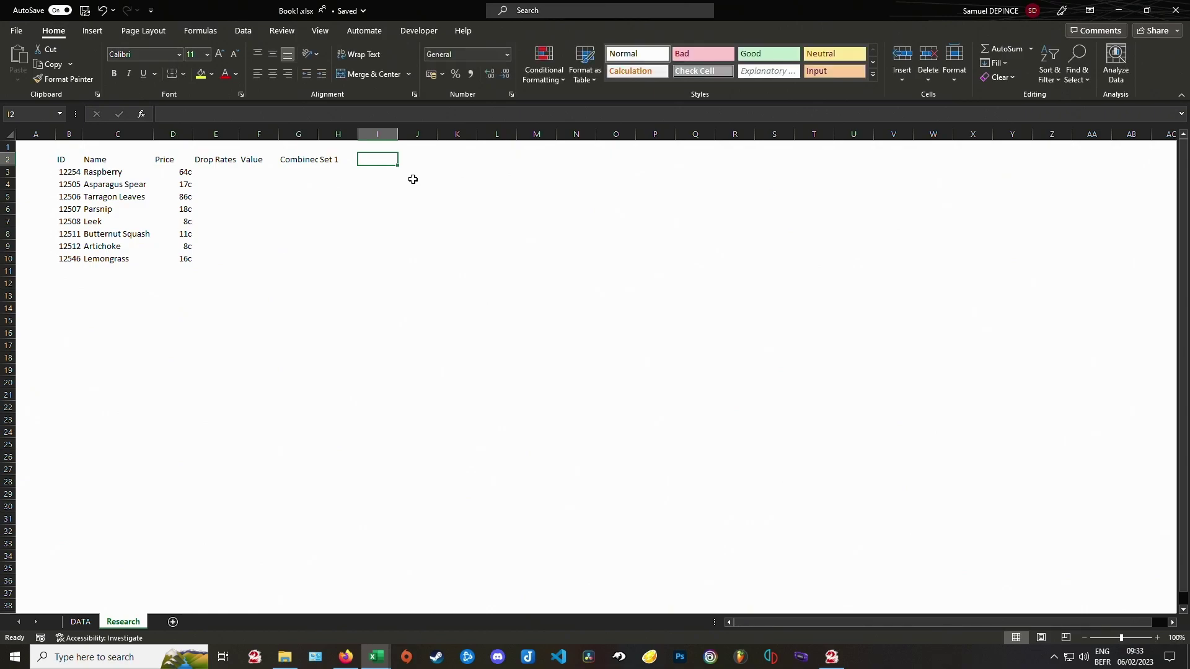
pyautogui.write('Set')
pyautogui.press('Escape')
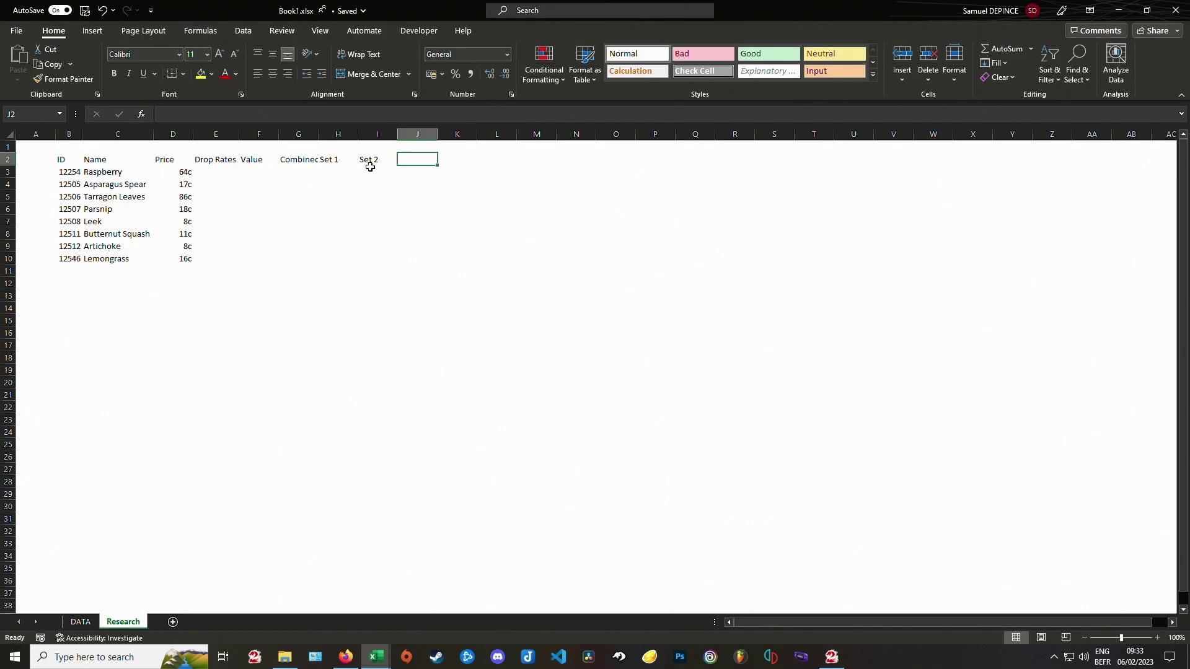
pyautogui.click(335, 159)
pyautogui.moveTo(358, 165); pyautogui.dragTo(719, 163)
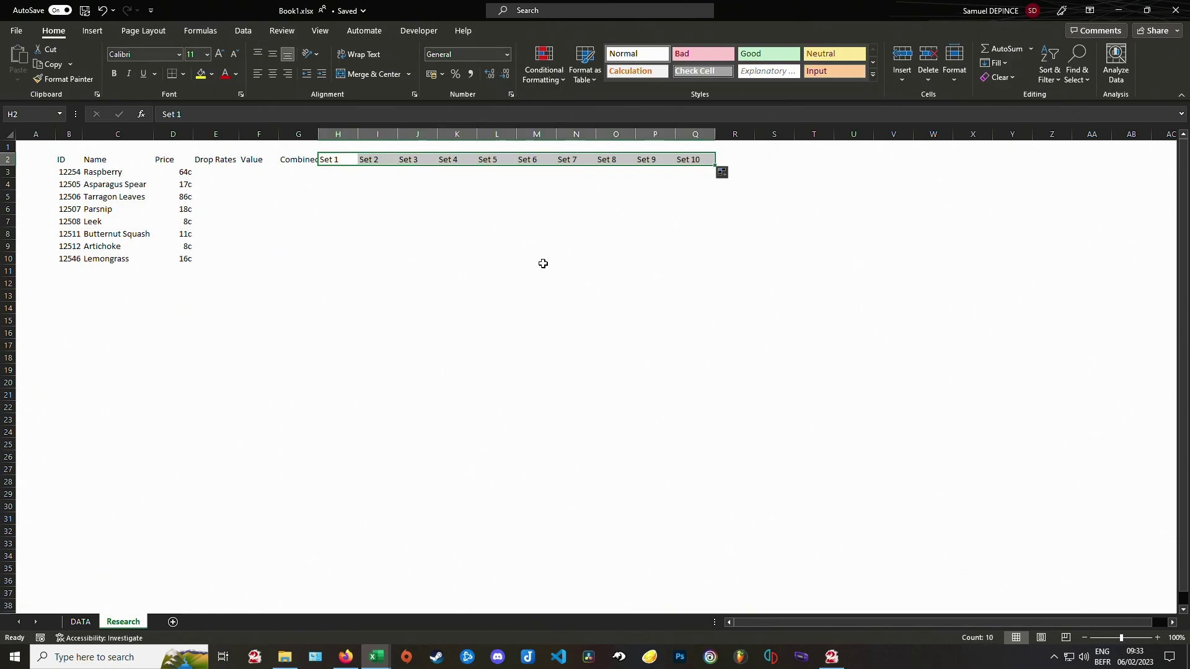
# Step: Autofit the widths of columns B through Q to their contents
pyautogui.moveTo(65, 134); pyautogui.dragTo(714, 133)
pyautogui.doubleClick(714, 134)
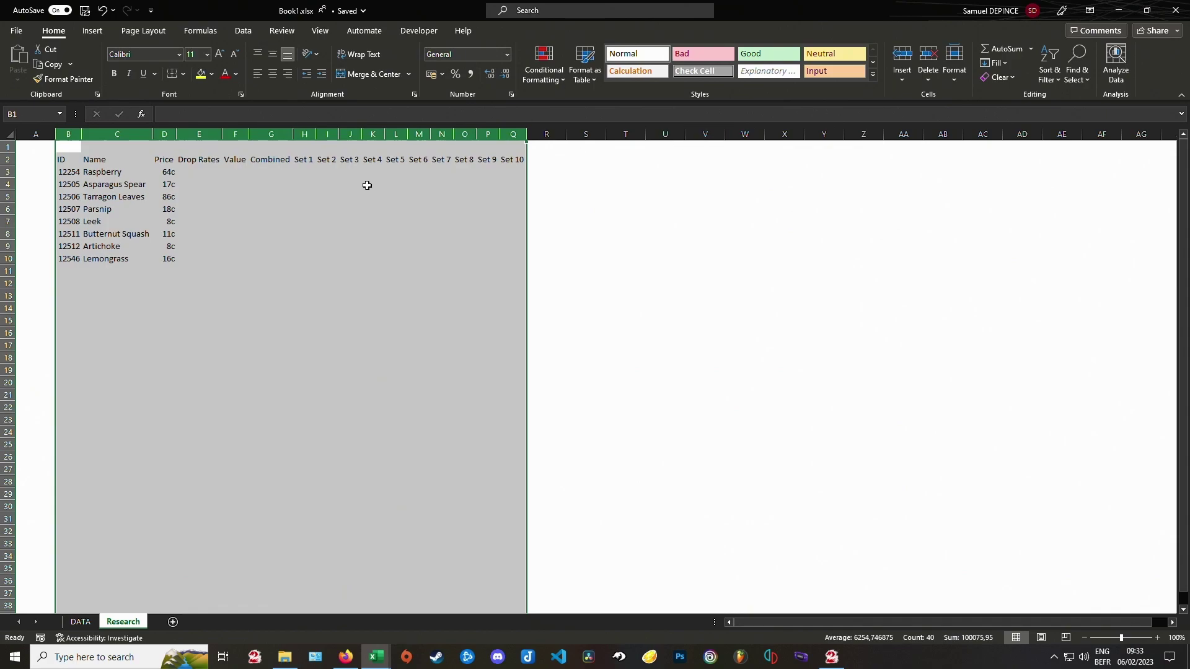
pyautogui.click(343, 197)
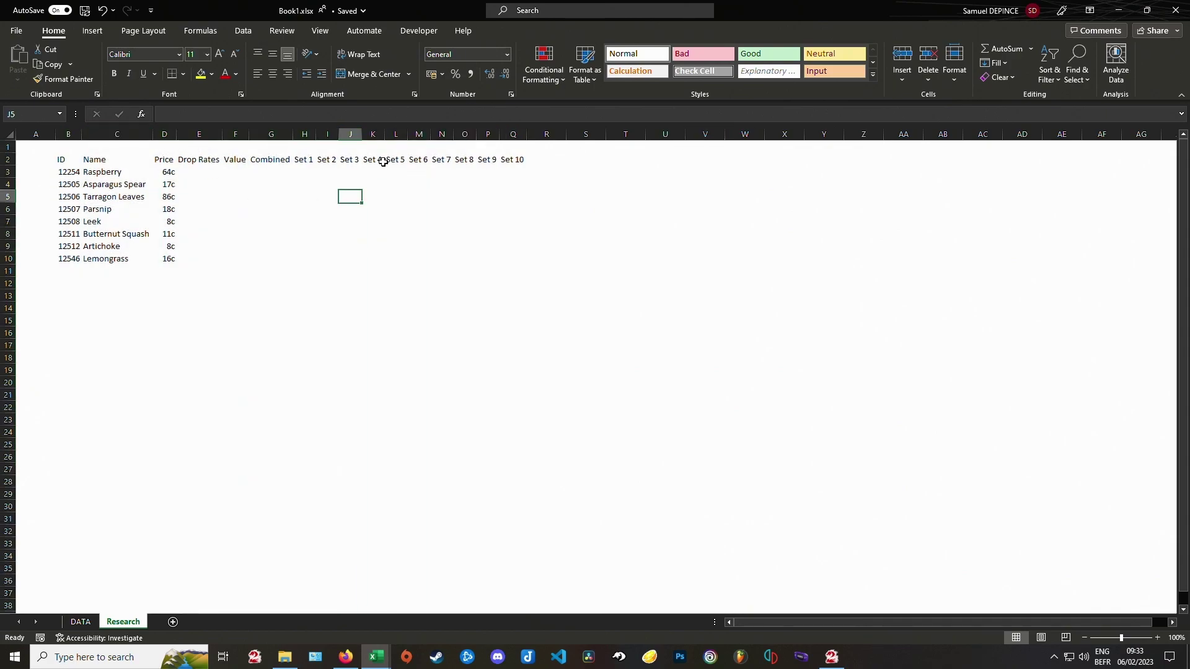
pyautogui.moveTo(69, 135); pyautogui.dragTo(524, 133)
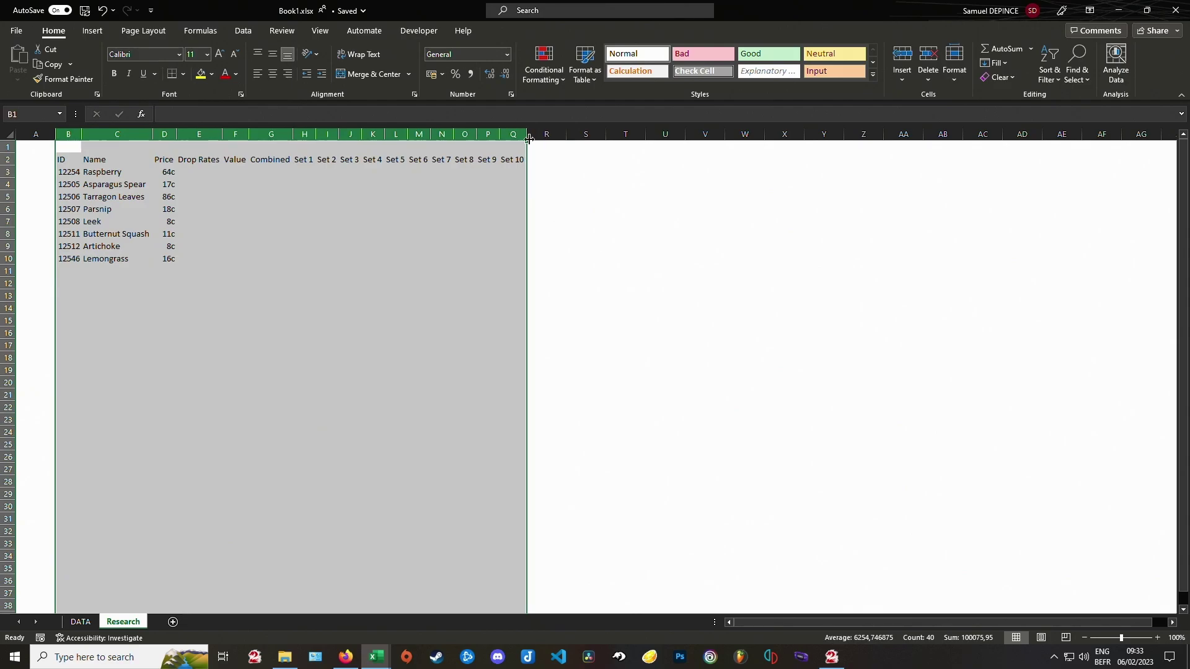
pyautogui.click(563, 183)
pyautogui.click(346, 193)
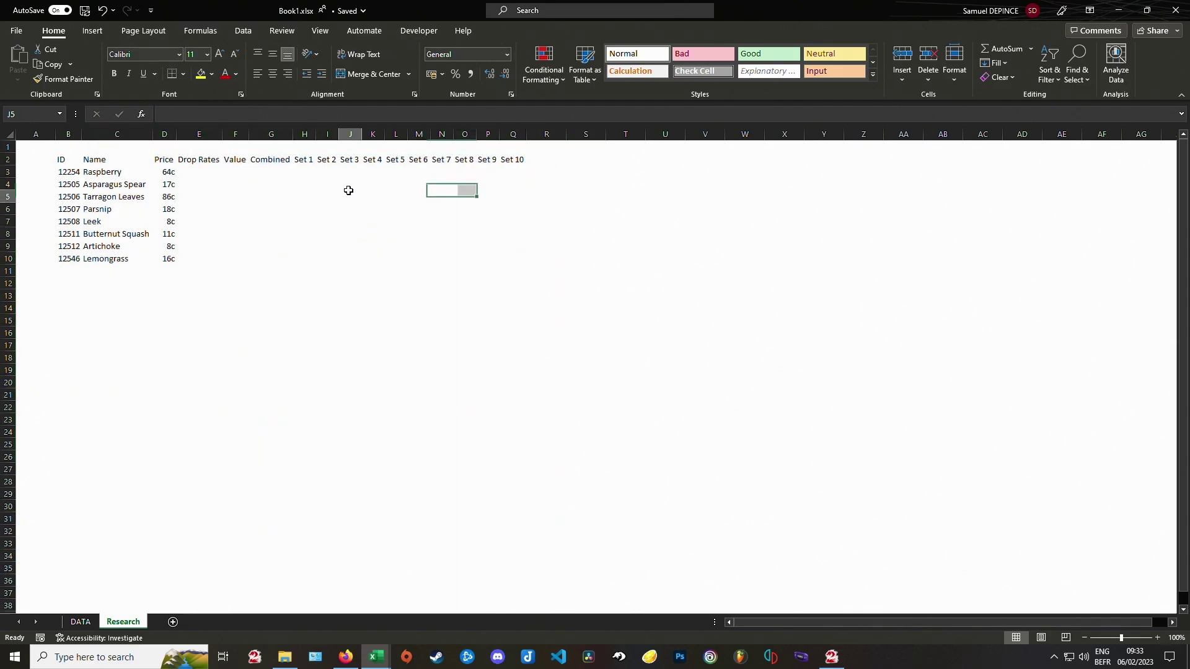
pyautogui.click(411, 189)
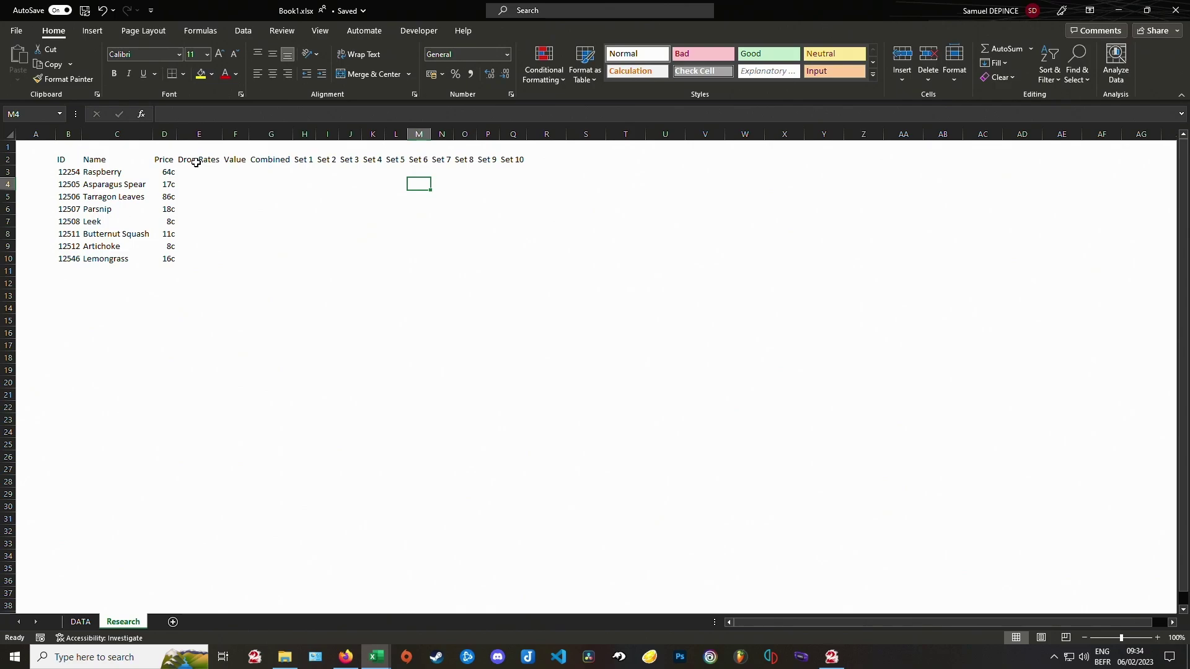
# Step: Enter Sample Size as the label in D1 and widen column D to fit it
pyautogui.click(165, 149)
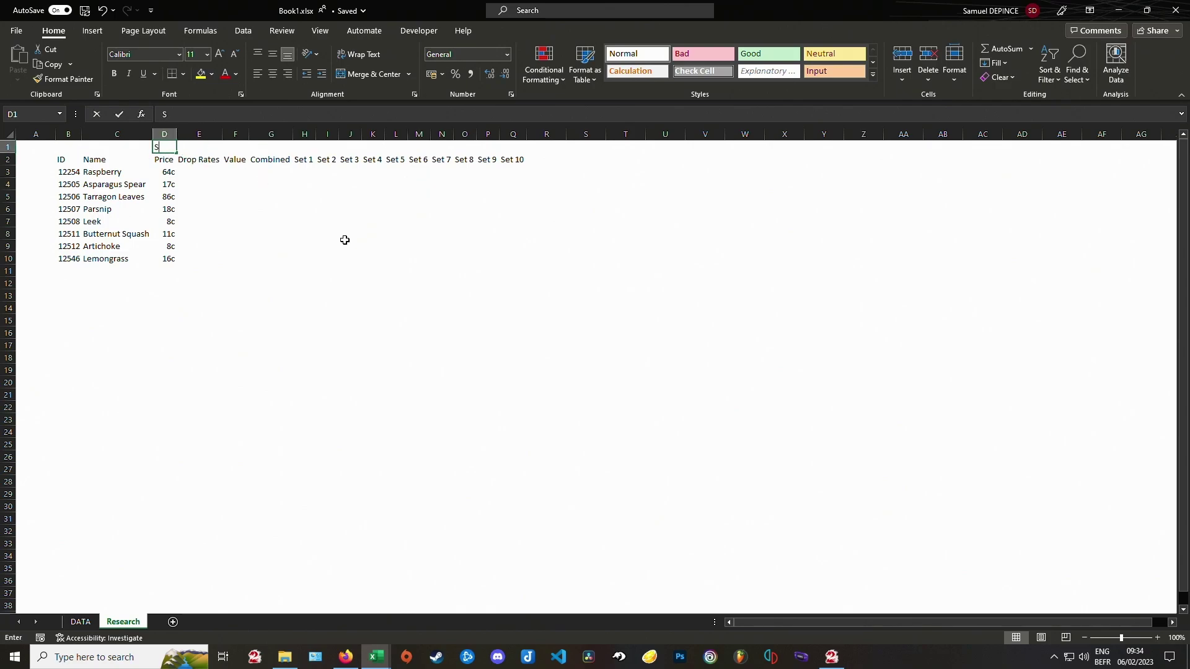
pyautogui.write('Sample Size')
pyautogui.press('Return')
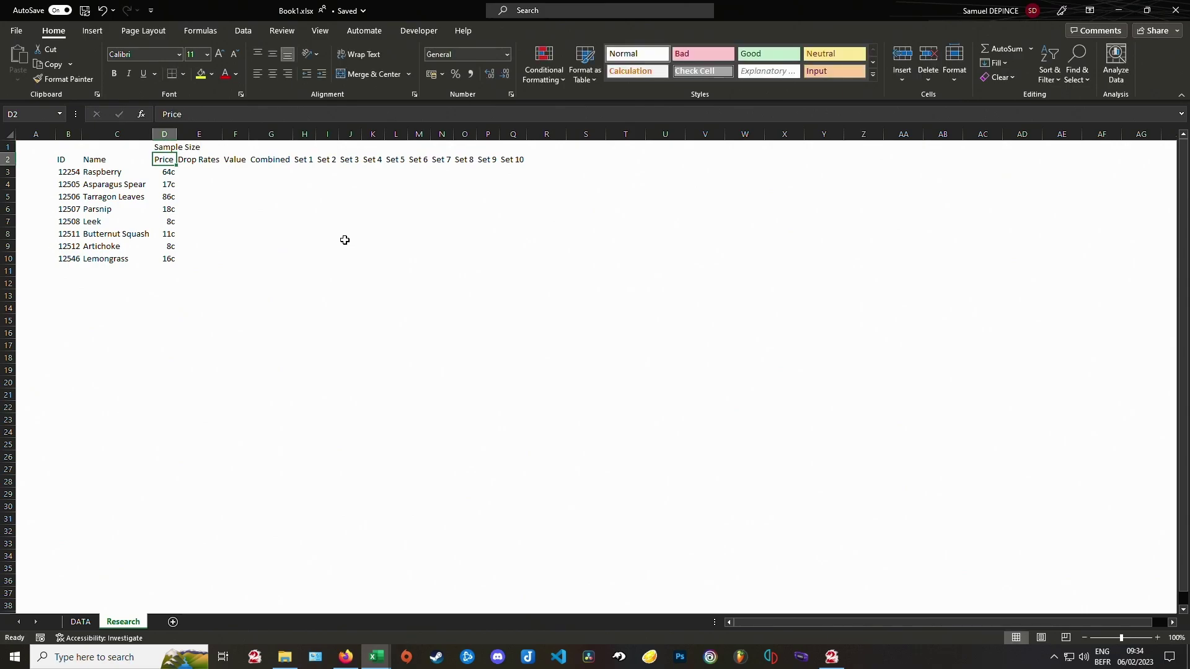
pyautogui.moveTo(179, 135); pyautogui.dragTo(204, 135)
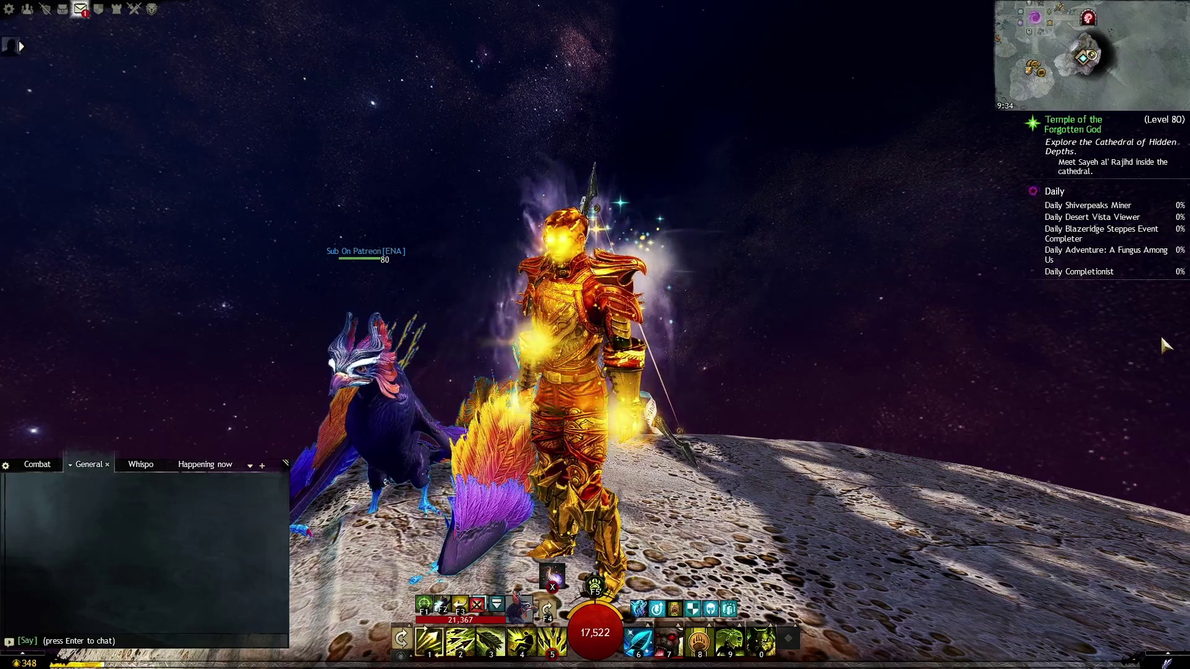
# Step: Switch to Guild Wars 2 and preview the possible contents of the Superior Ingredients Pouch in the inventory
pyautogui.press('i')
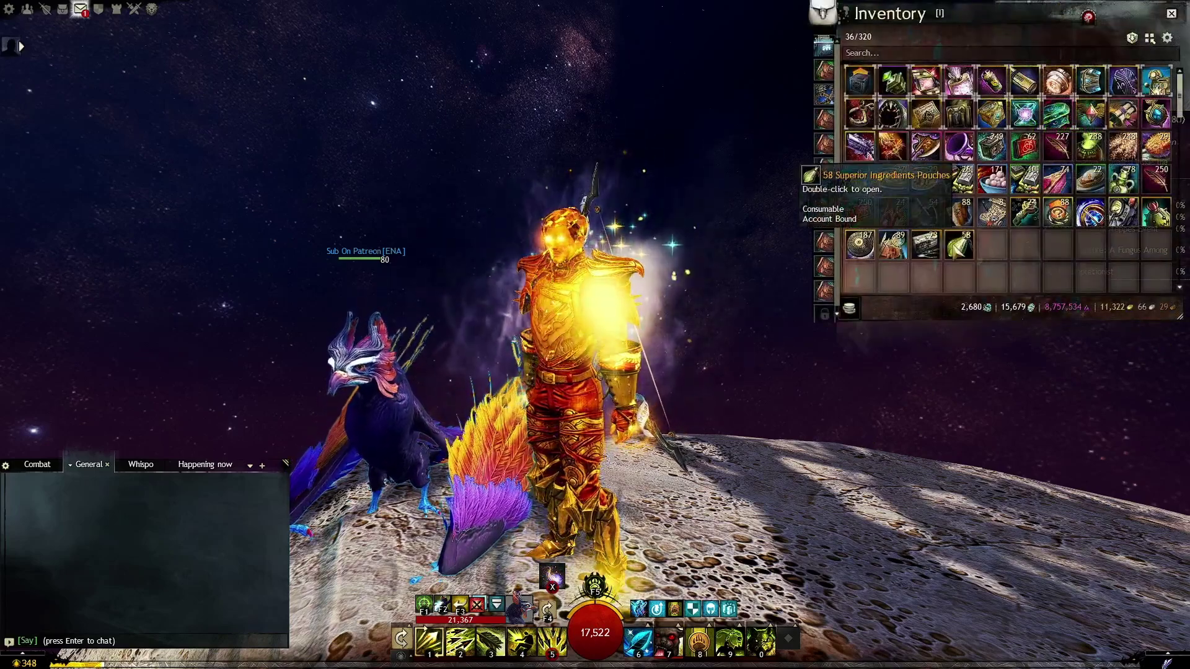
pyautogui.rightClick(959, 247)
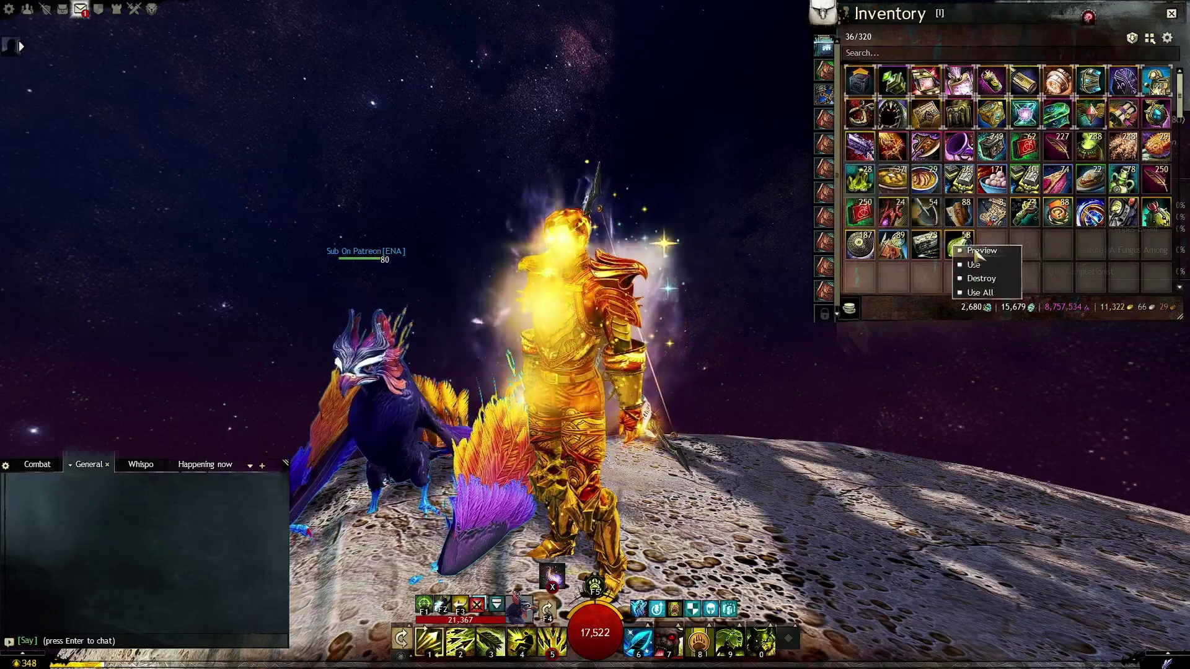
pyautogui.click(985, 273)
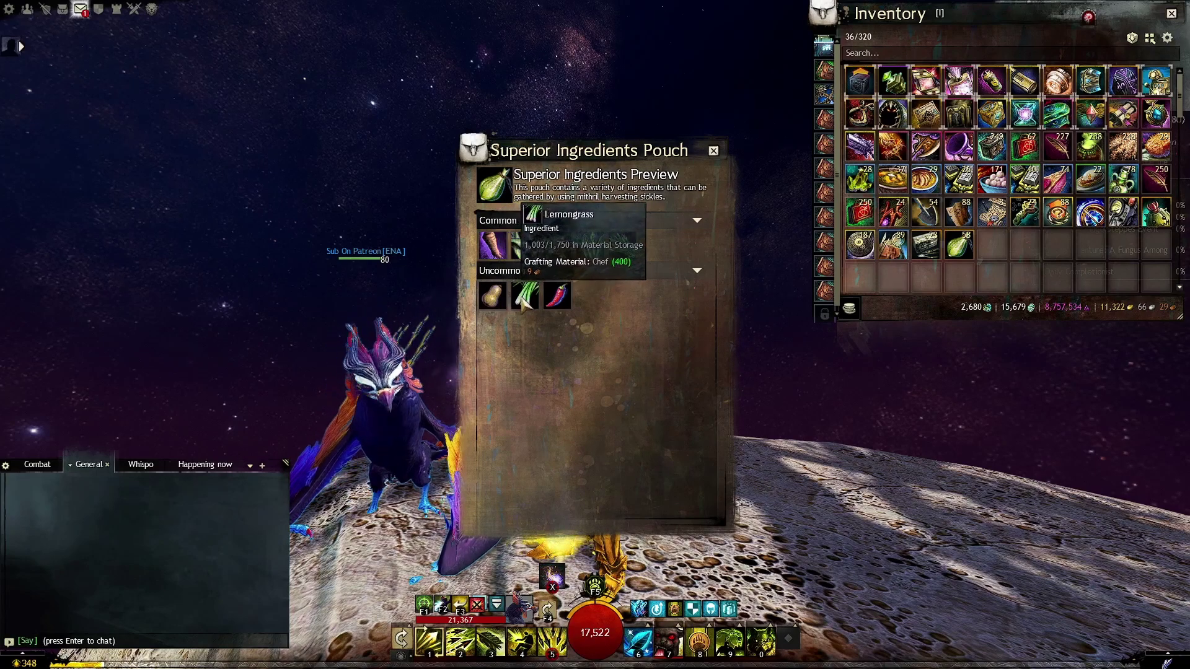
pyautogui.click(714, 153)
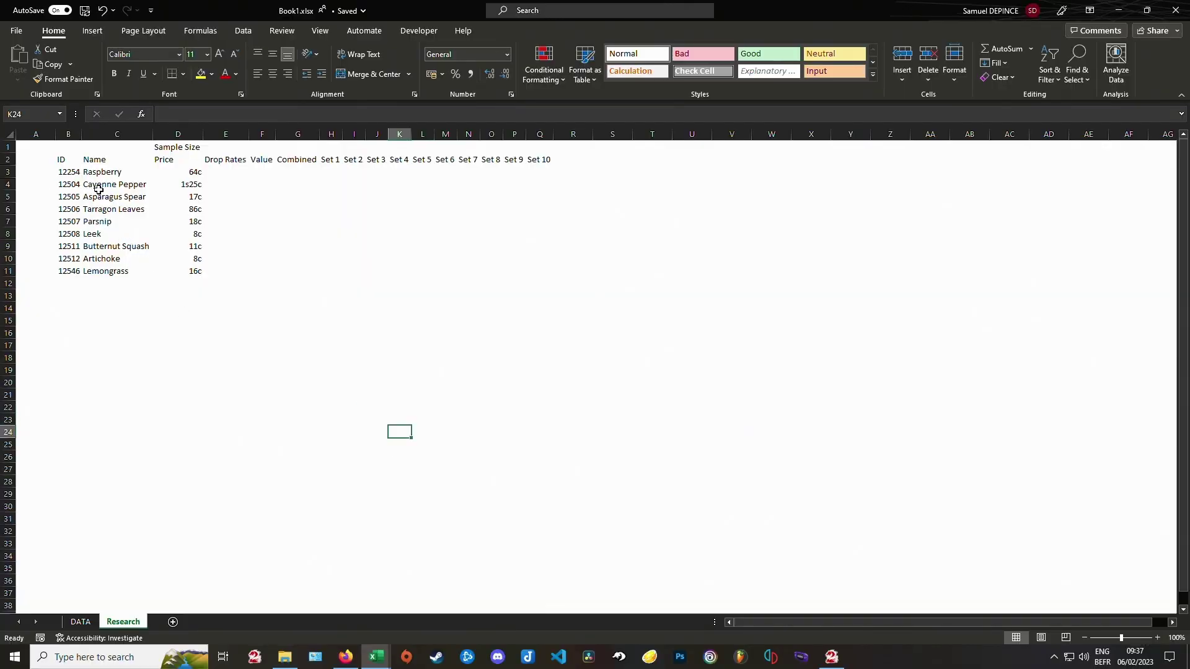
# Step: Back in Excel, examine the Cayenne Pepper row and its price lookup formula in D4
pyautogui.moveTo(73, 187); pyautogui.dragTo(197, 185)
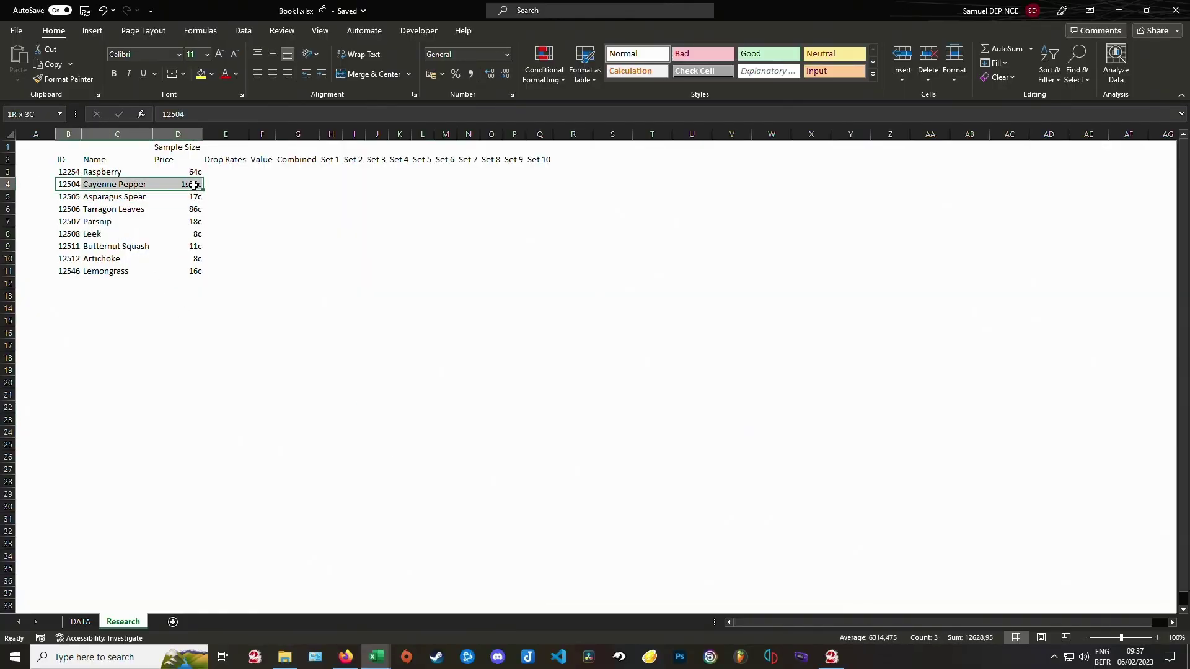
pyautogui.click(234, 197)
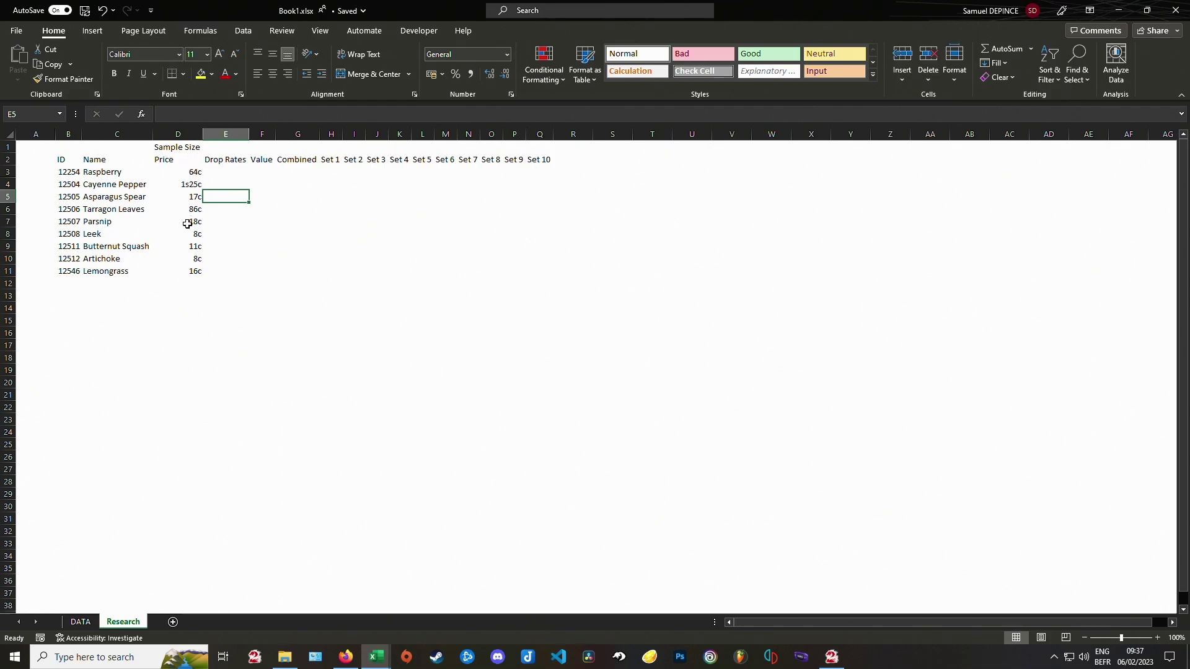
pyautogui.click(192, 185)
pyautogui.click(345, 118)
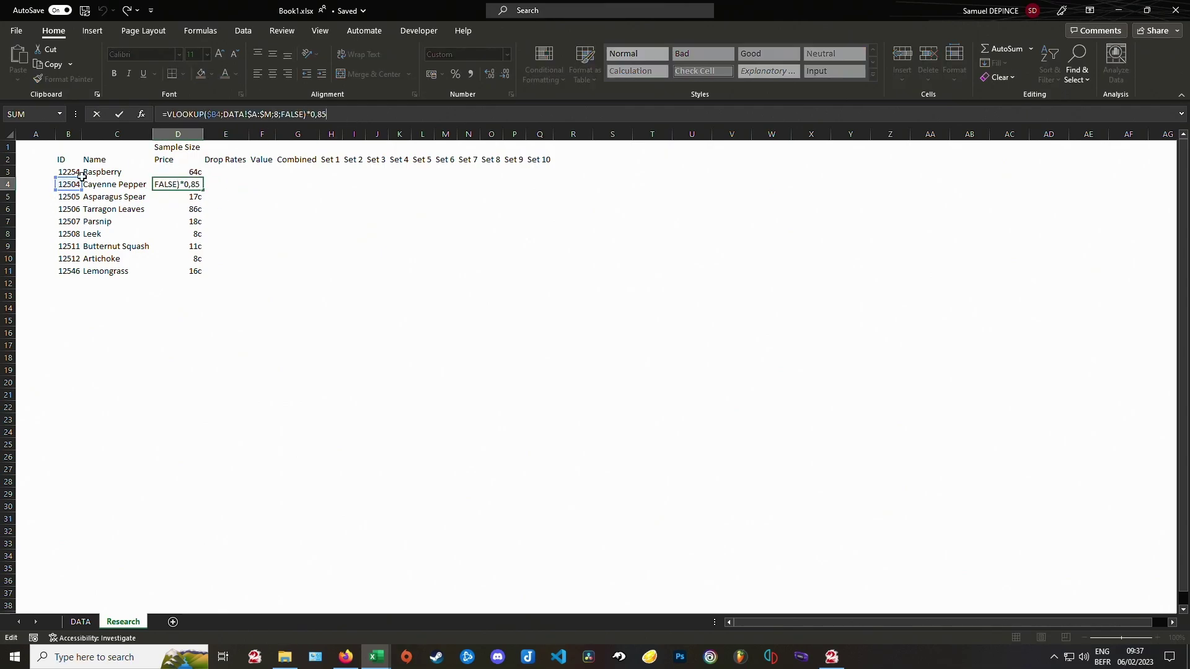
pyautogui.press('Escape')
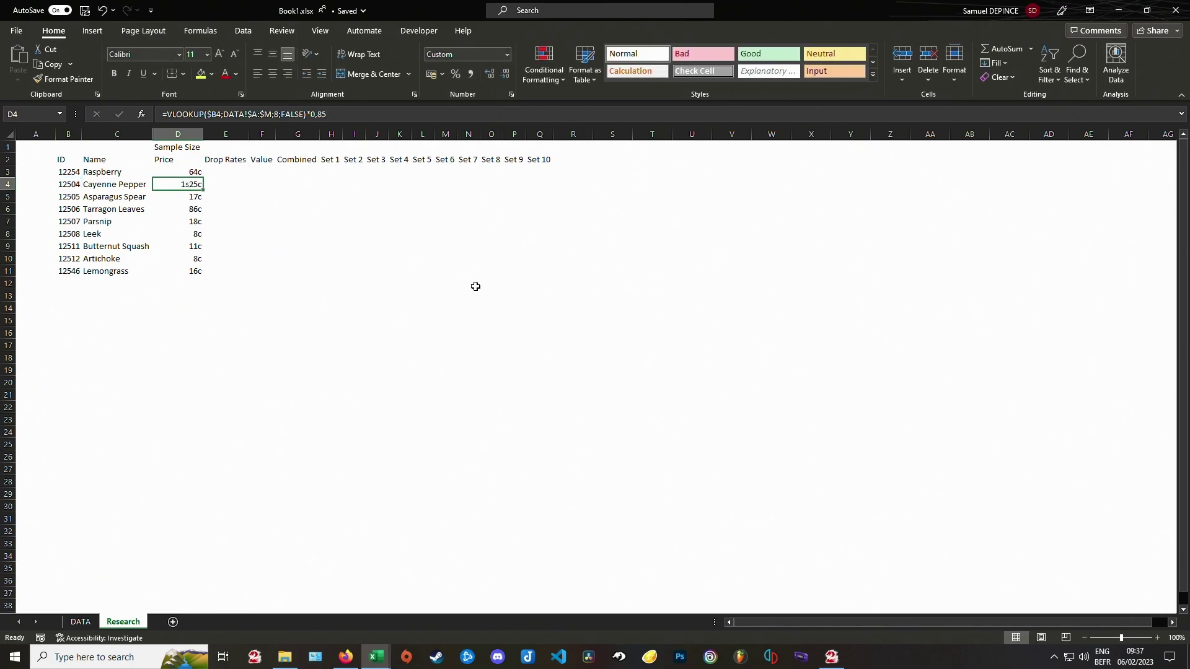
# Step: Enter 58 as the sample size for Set 1 in H1
pyautogui.click(332, 147)
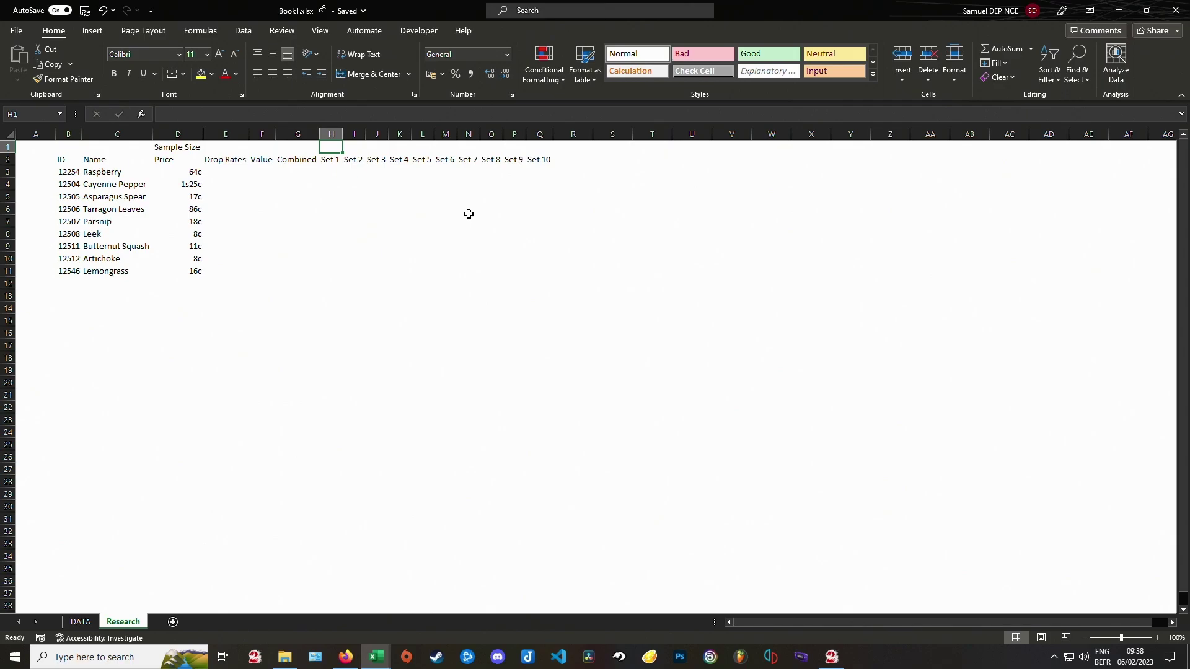
pyautogui.write('58')
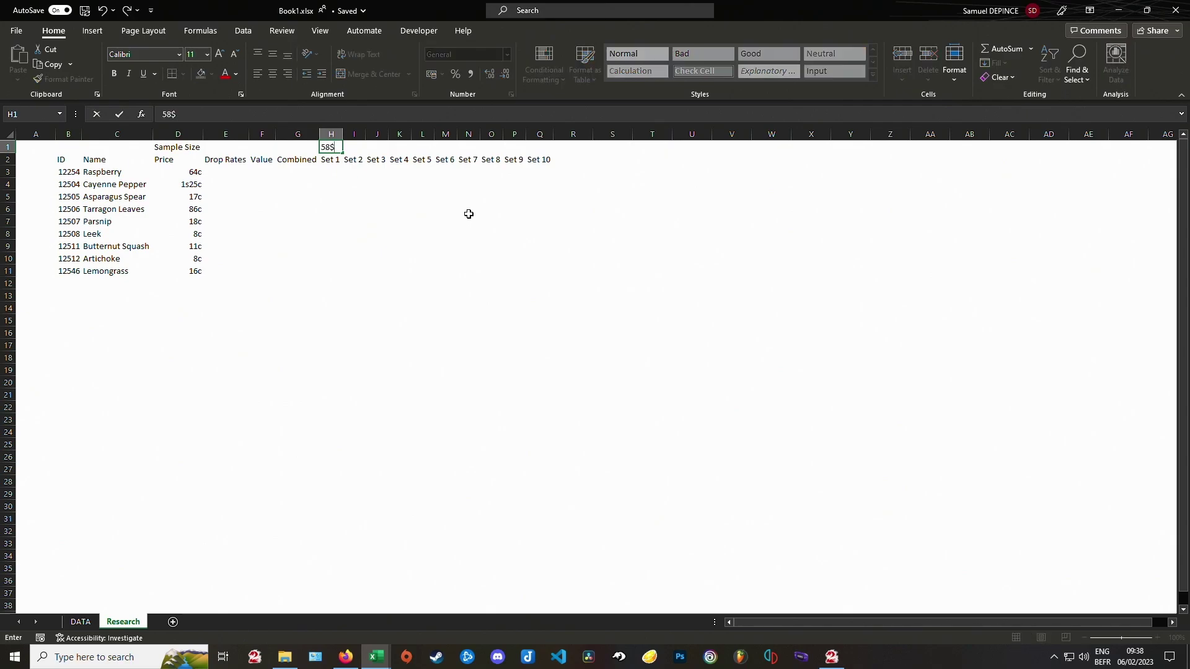
pyautogui.press('Return')
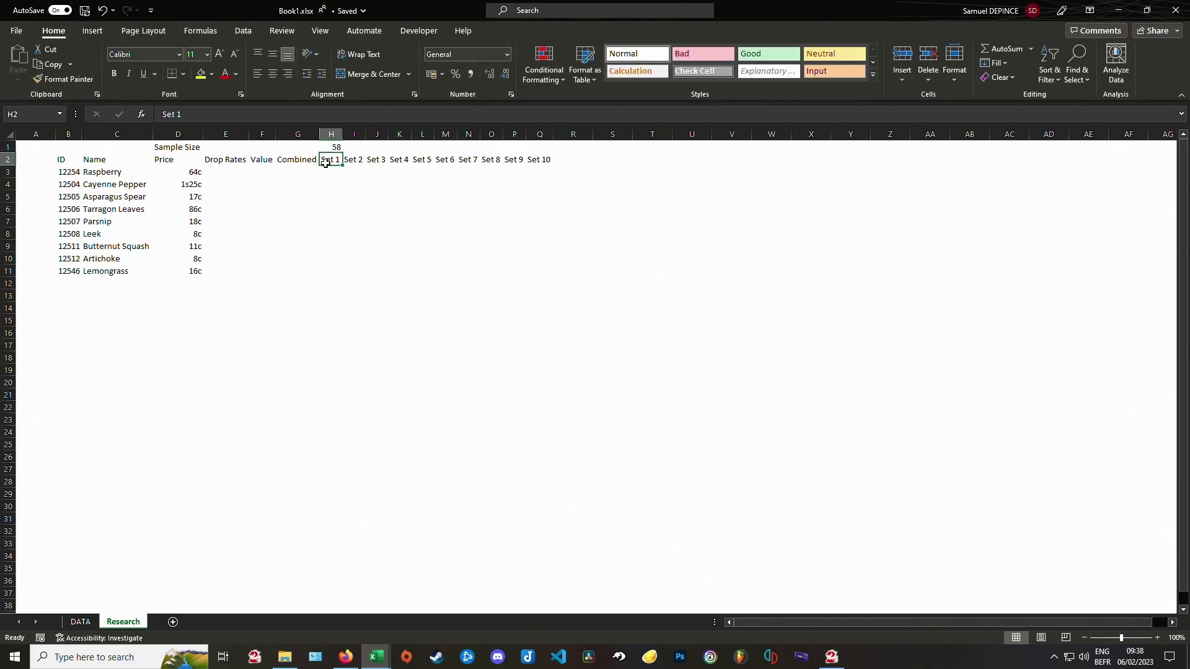
# Step: Total the sample sizes of all ten sets in G1 with a SUM of H1:Q1
pyautogui.click(285, 151)
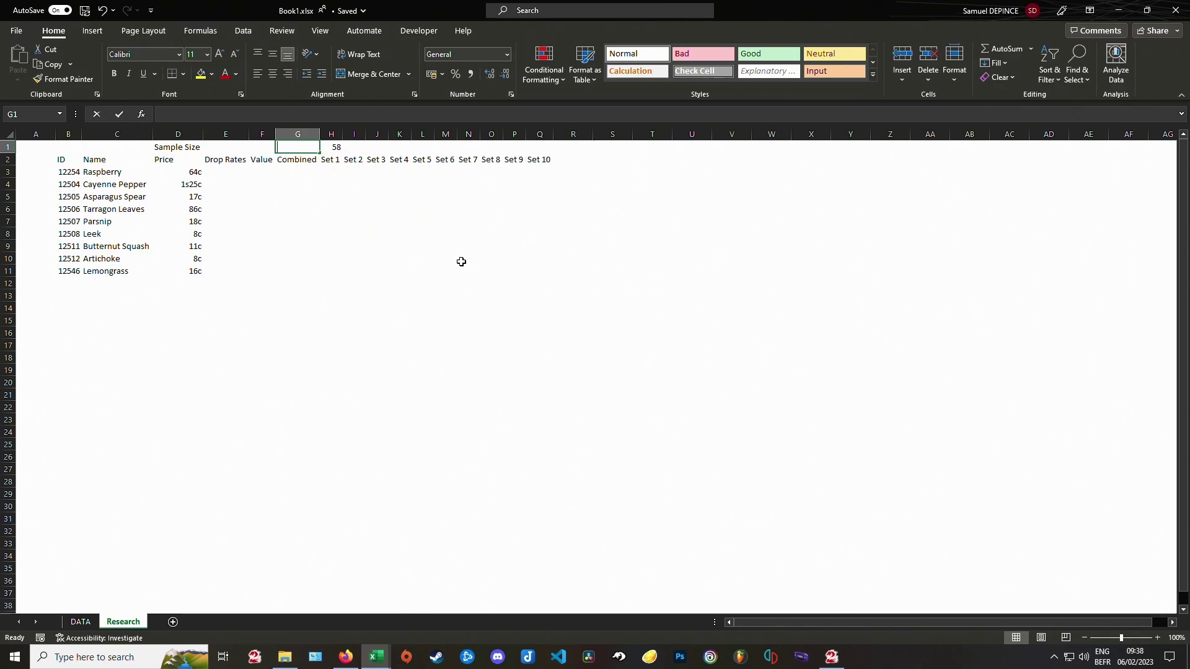
pyautogui.write('=sum(')
pyautogui.moveTo(330, 150); pyautogui.dragTo(537, 155)
pyautogui.write(')')
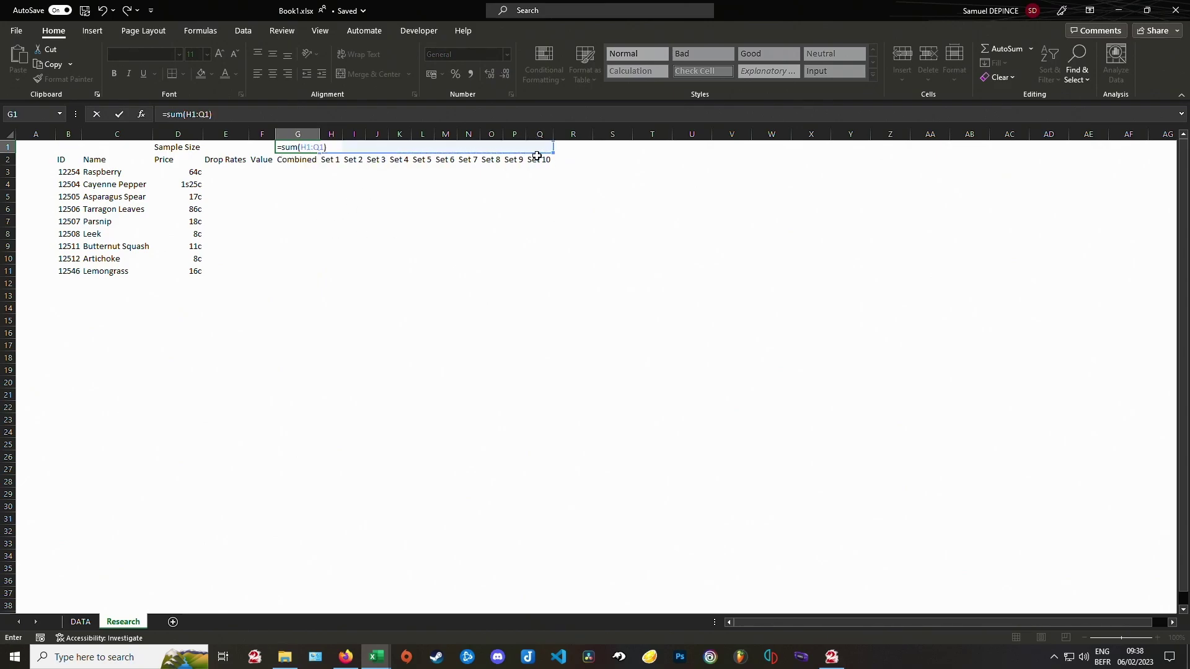
pyautogui.press('Return')
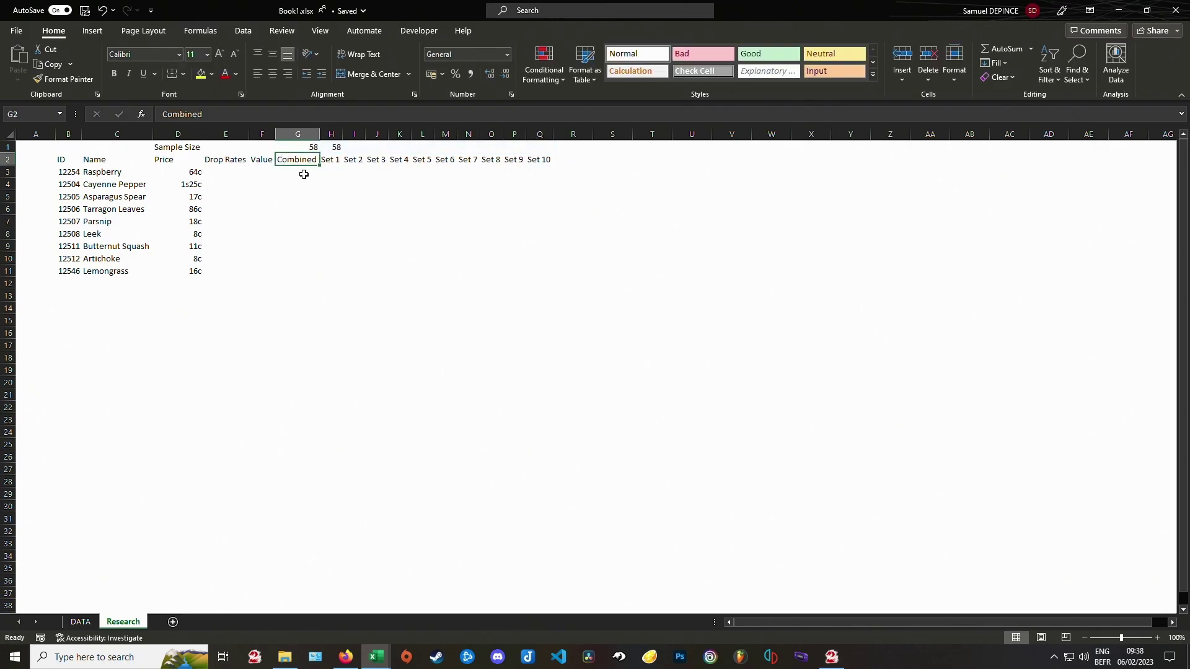
# Step: Switch to the browser and look over the DataWars2 home page and the gw2efficiency Farming Tracker page
pyautogui.click(331, 171)
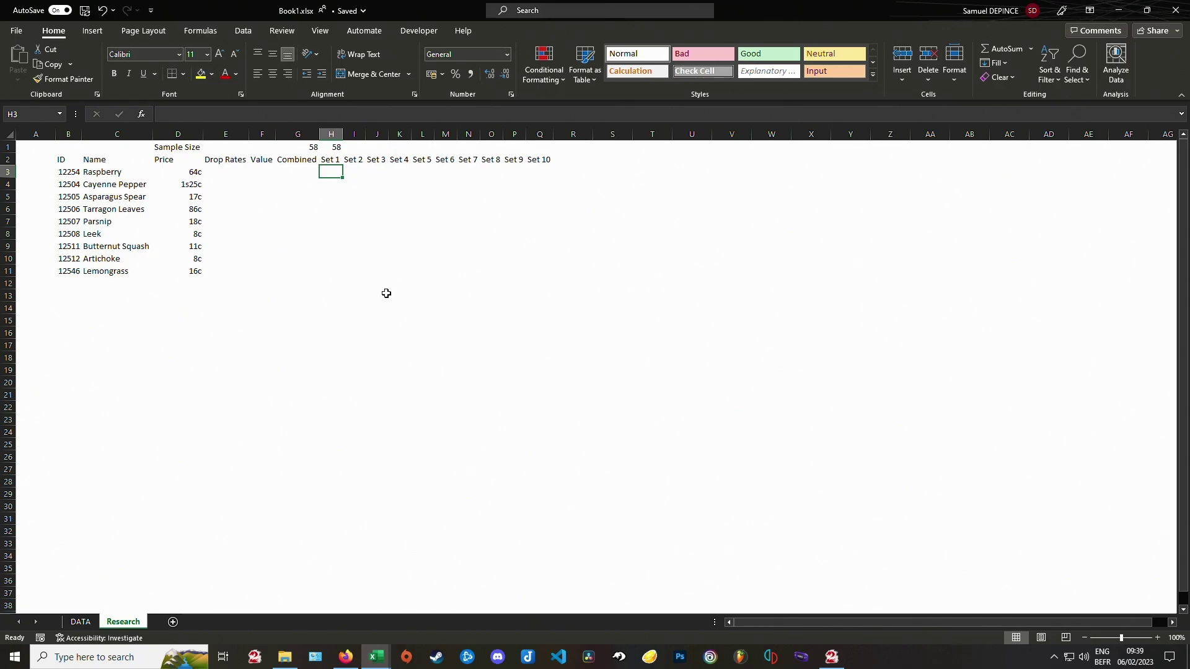
pyautogui.click(357, 663)
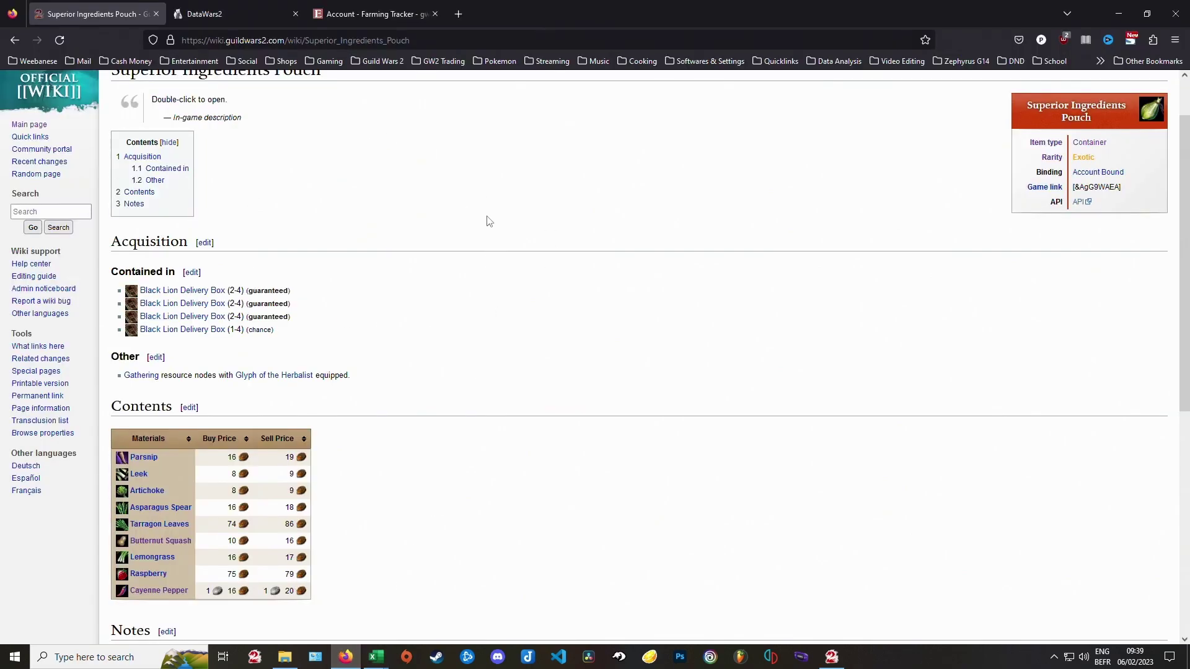
pyautogui.click(204, 15)
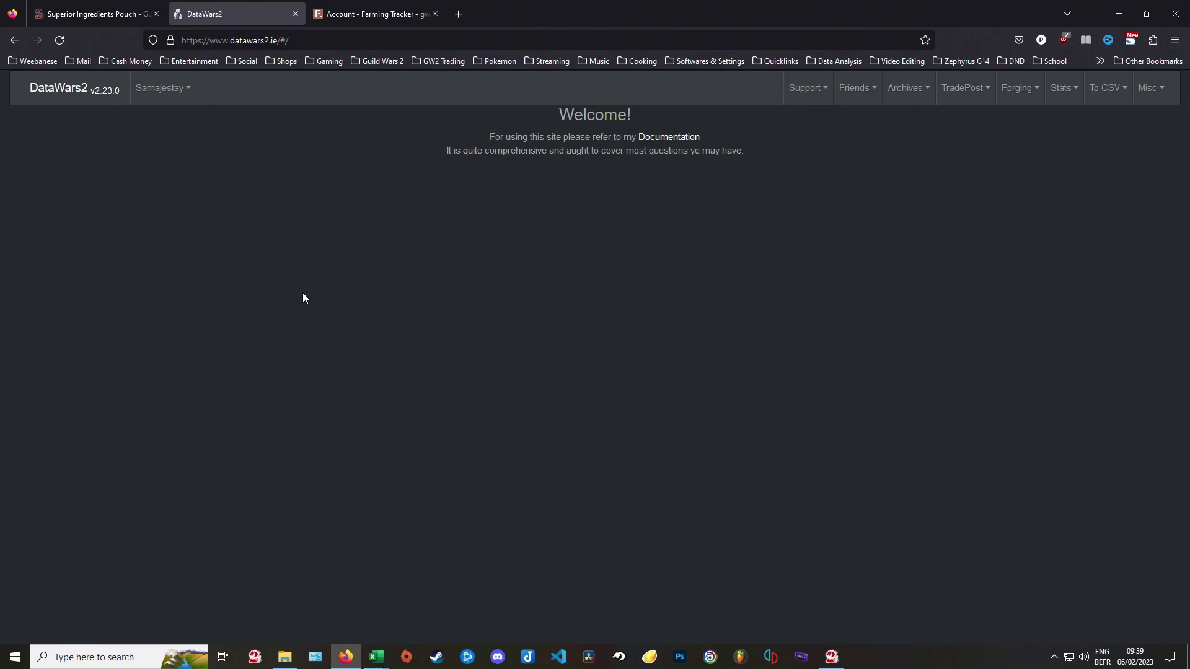
pyautogui.click(372, 13)
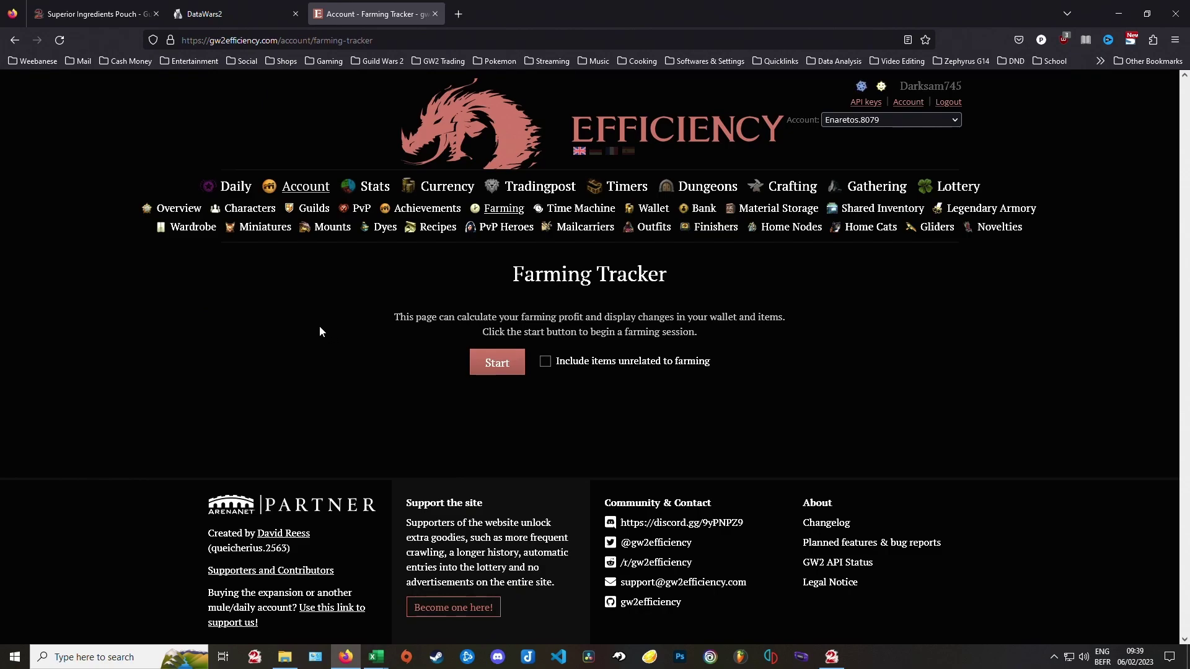
# Step: Return to DataWars2 and open its Farming Tracker
pyautogui.click(196, 19)
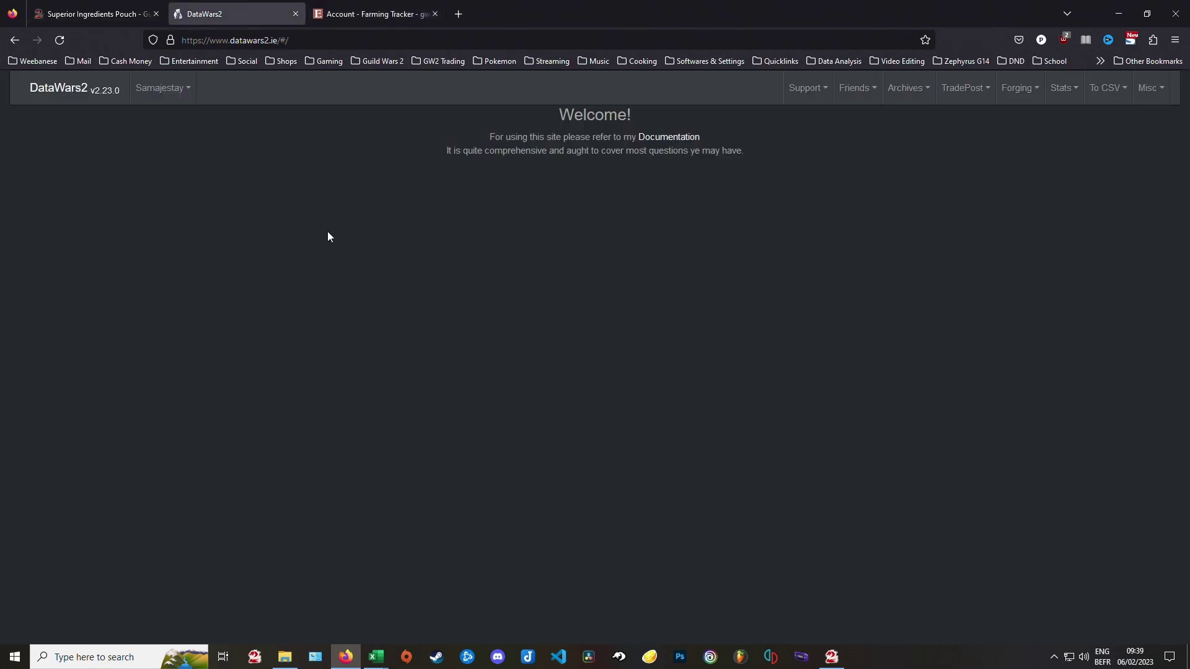
pyautogui.click(1127, 91)
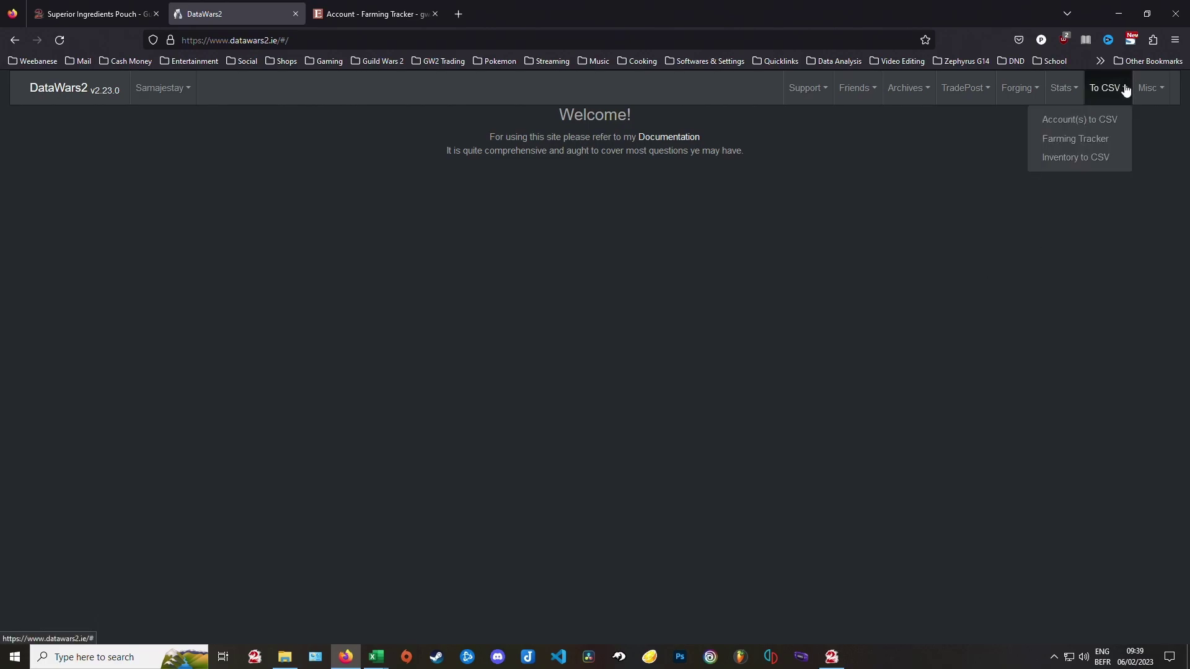
pyautogui.click(1074, 139)
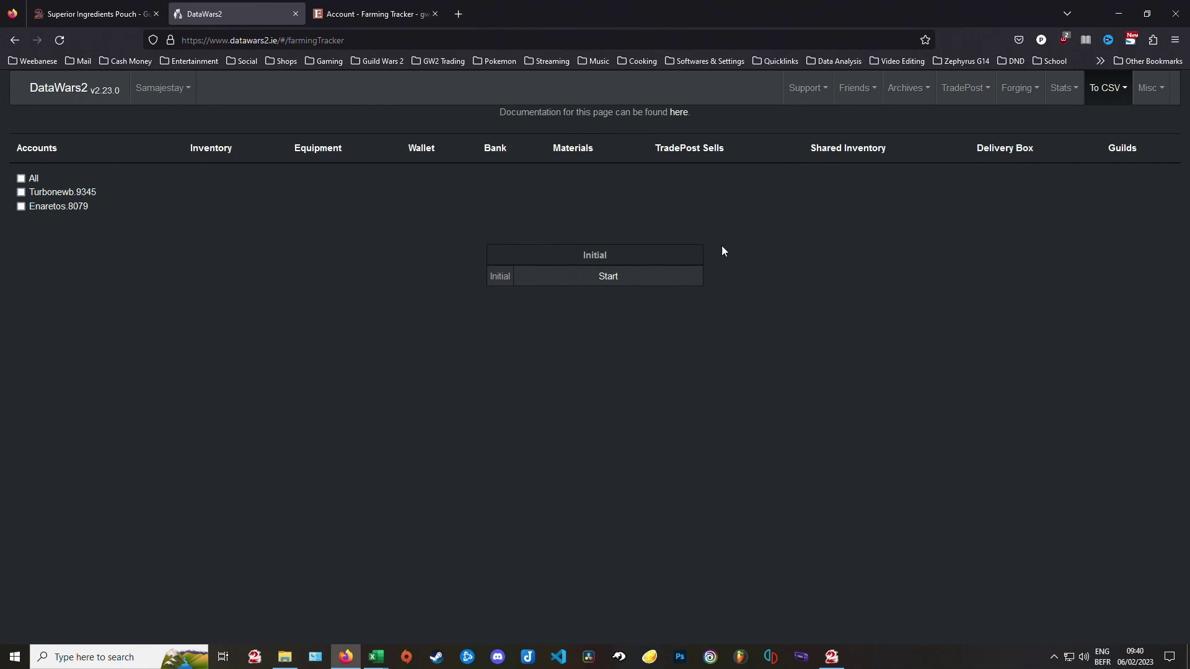
# Step: Select the second account for tracking and deselect all its Inventory, Equipment, Bank, Materials, TradePost Sells, Shared Inventory and Delivery Box sources
pyautogui.click(21, 206)
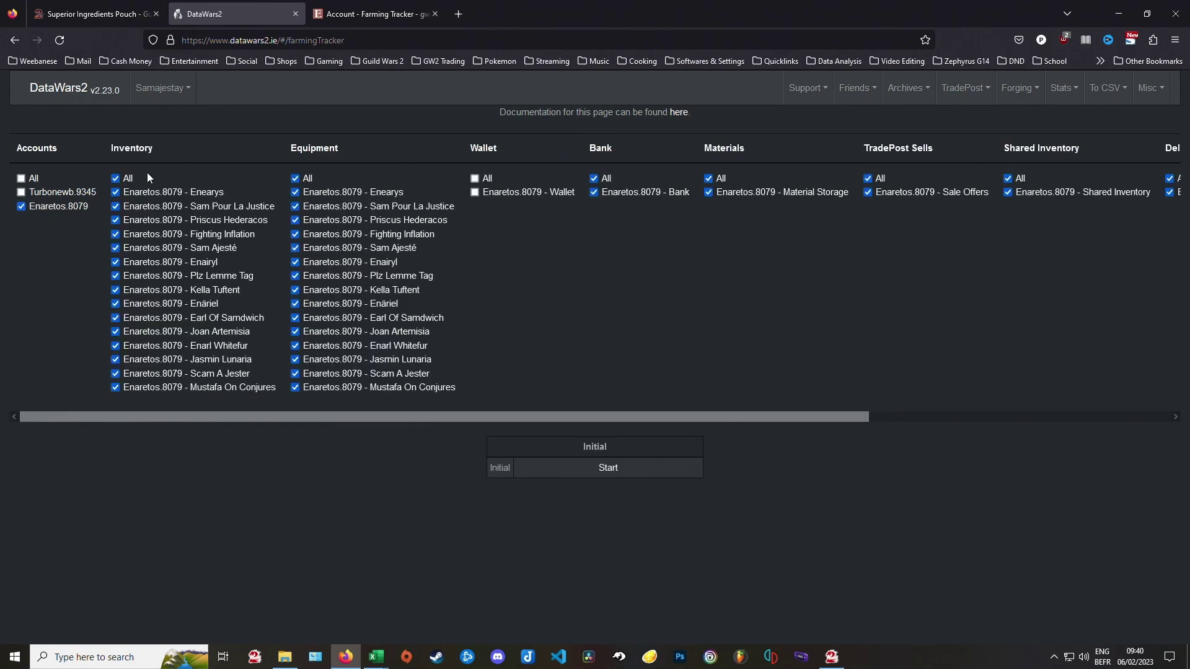
pyautogui.click(117, 180)
pyautogui.click(296, 179)
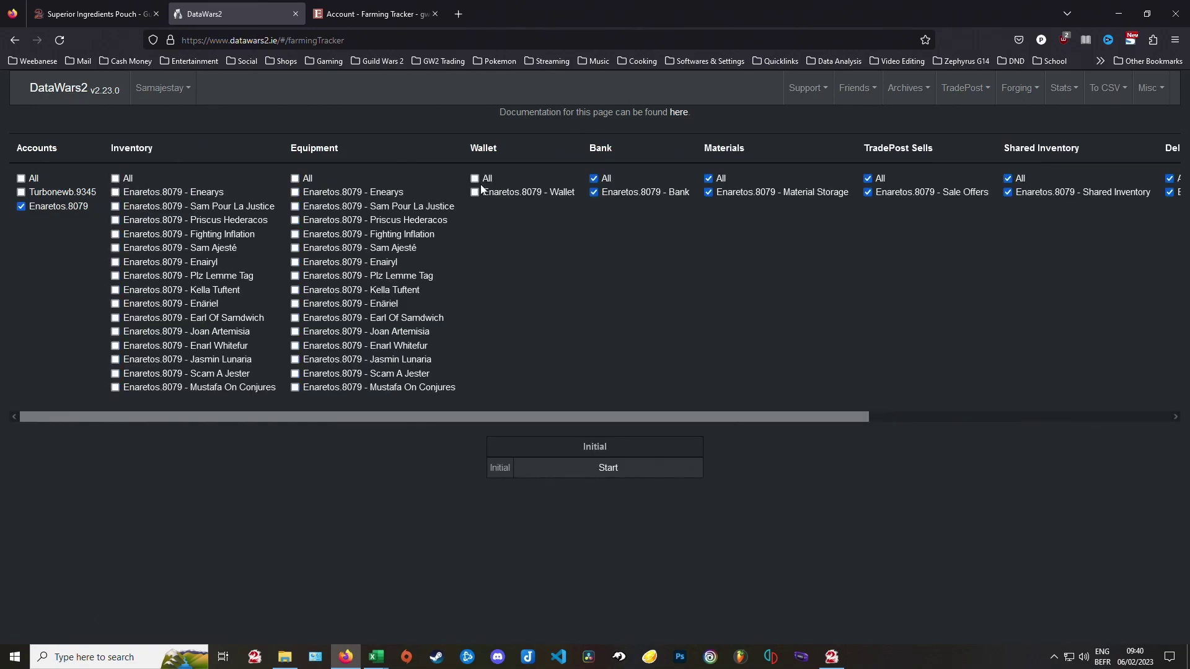
pyautogui.click(594, 180)
pyautogui.click(708, 179)
pyautogui.click(867, 179)
pyautogui.click(1169, 180)
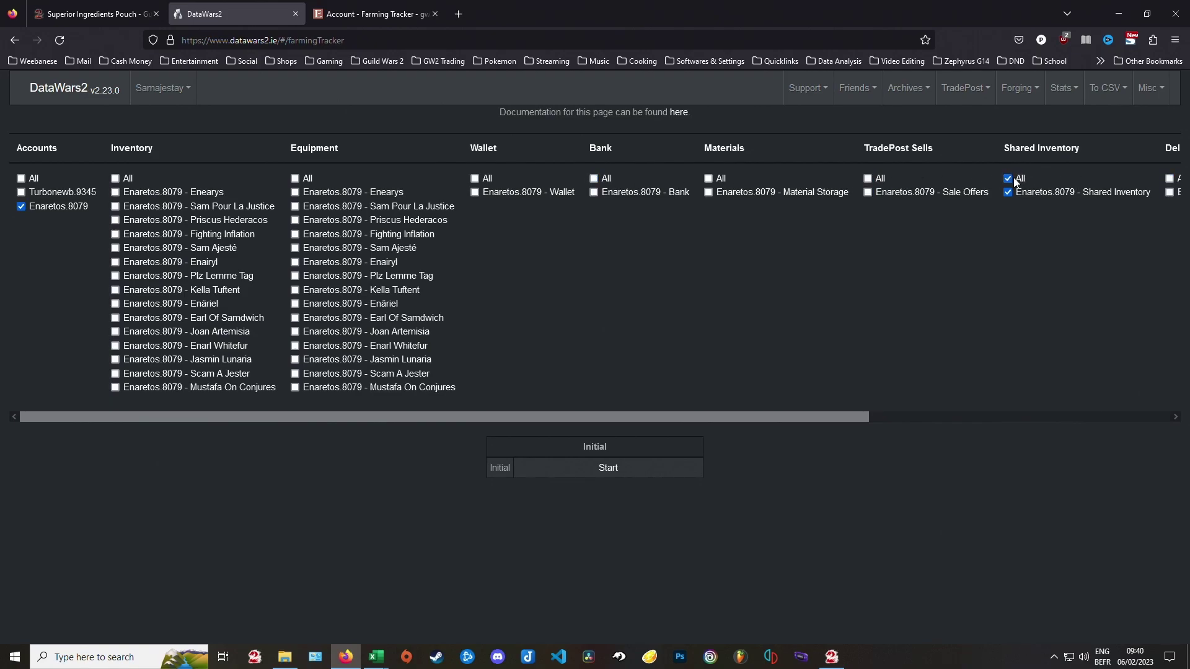
pyautogui.moveTo(861, 416); pyautogui.dragTo(1162, 415)
pyautogui.click(981, 179)
pyautogui.moveTo(753, 414); pyautogui.dragTo(448, 411)
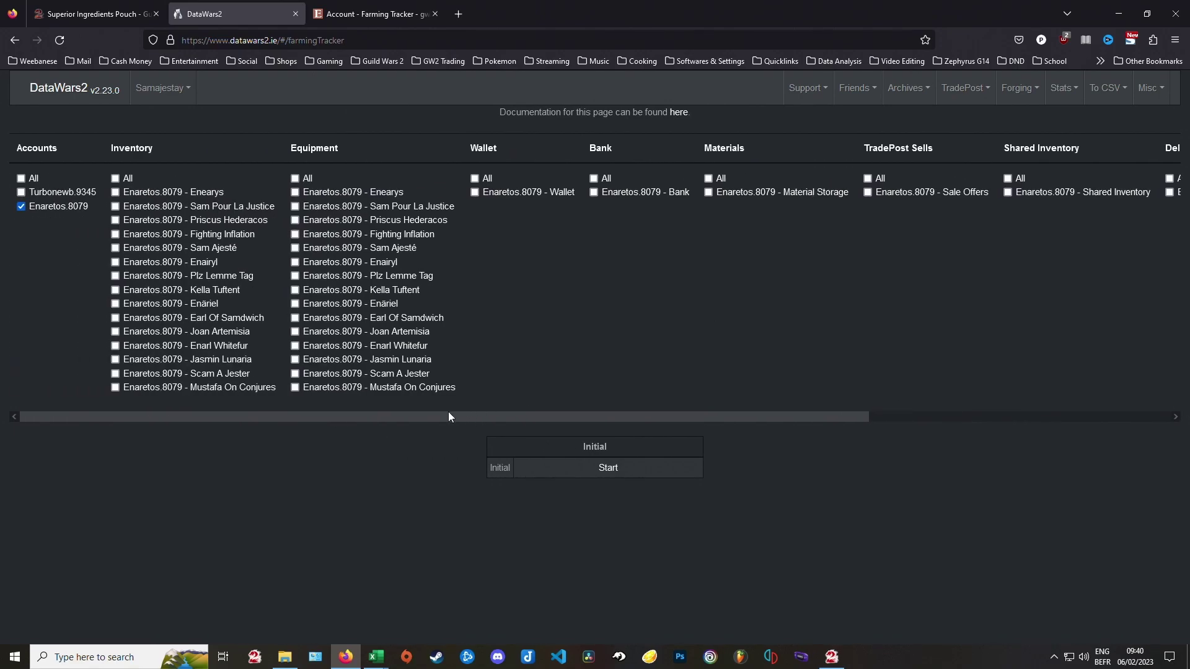
# Step: Include the first character's inventory, Wallet, Bank and Material Storage as tracked sources and start the farming tracker
pyautogui.click(115, 194)
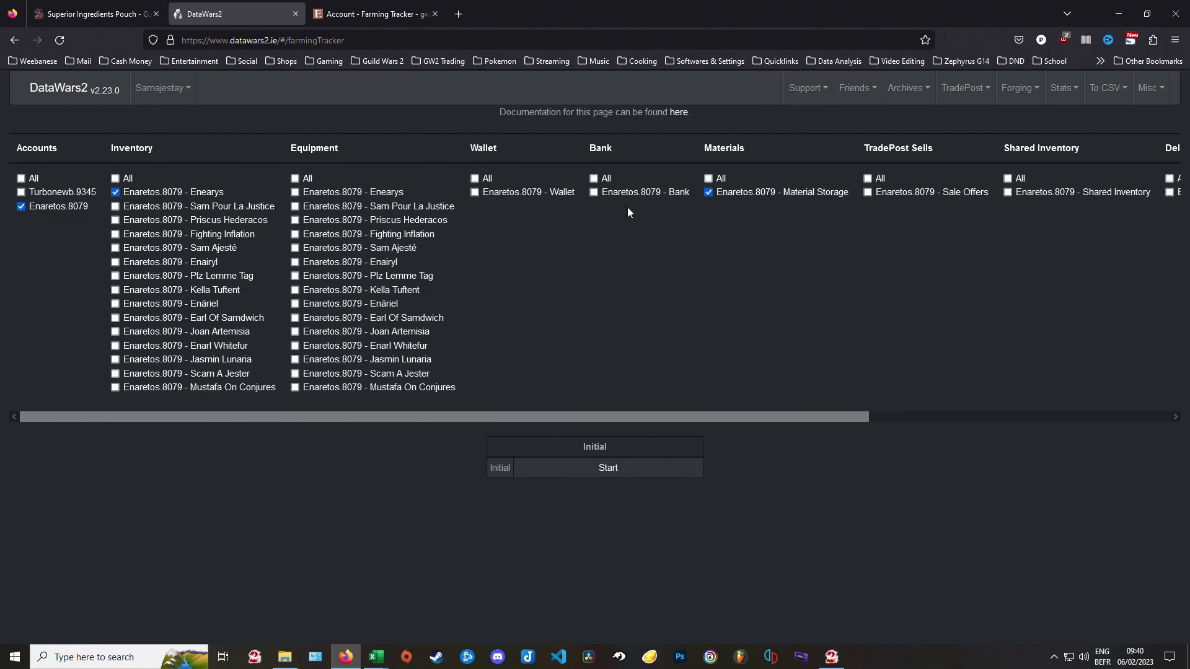
pyautogui.click(594, 193)
pyautogui.click(609, 469)
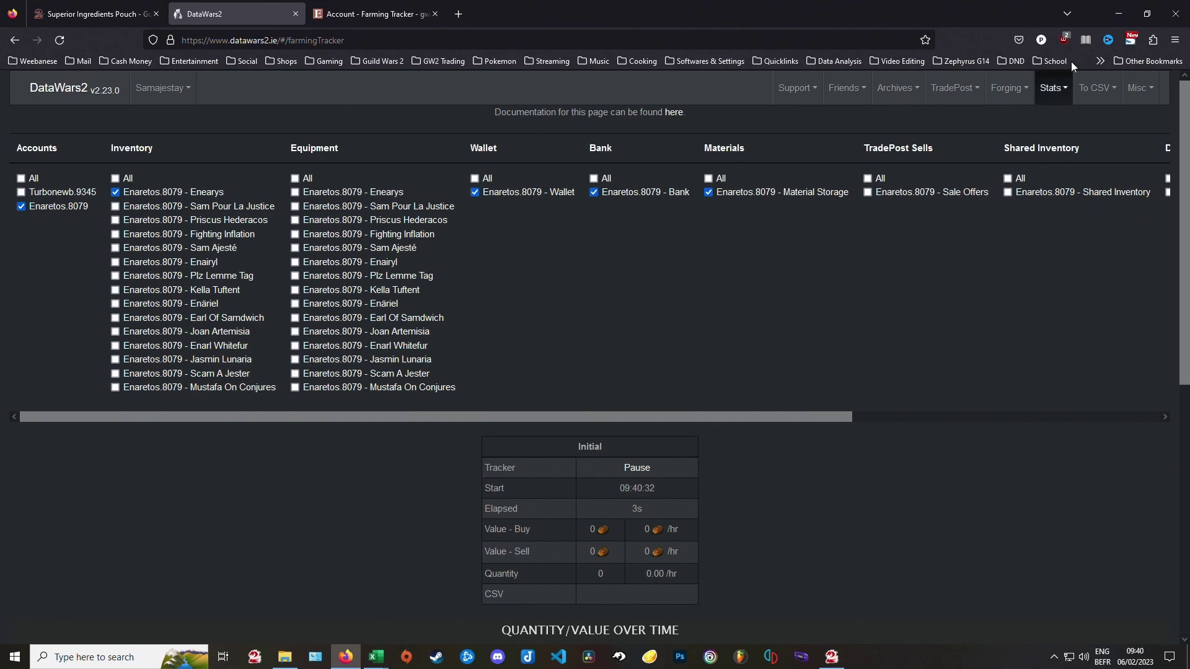
# Step: Switch back to the Excel Research sheet and narrow column A to a thin margin
pyautogui.hotkey('alt', 'Tab')
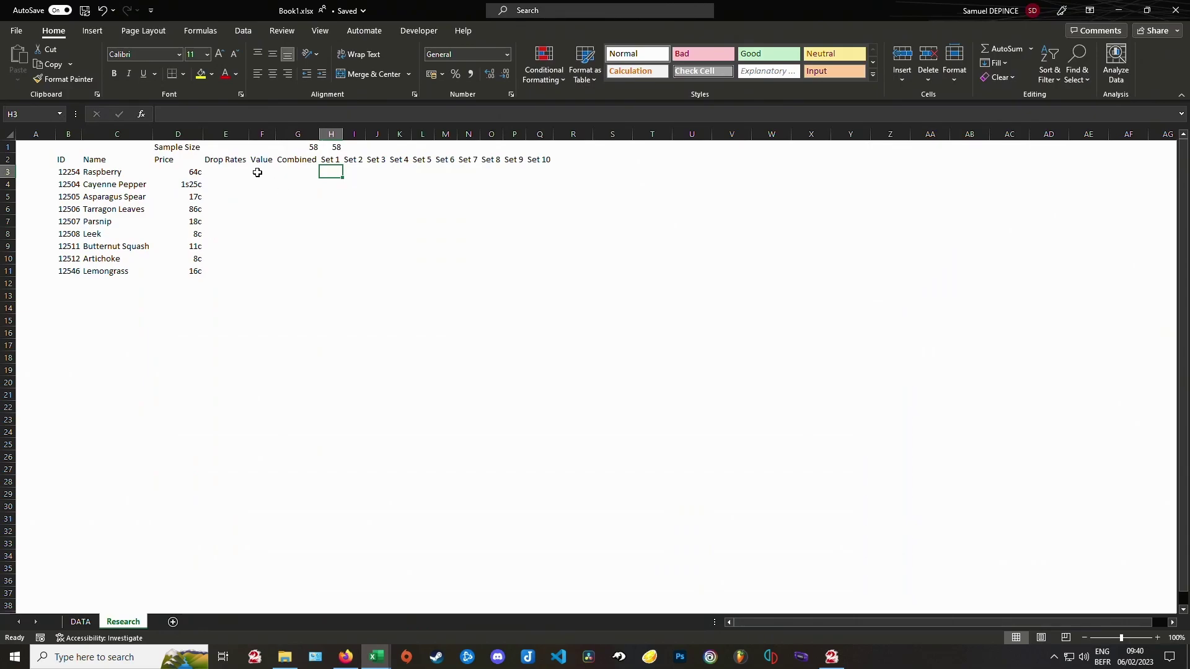
pyautogui.click(31, 134)
pyautogui.moveTo(55, 134); pyautogui.dragTo(21, 133)
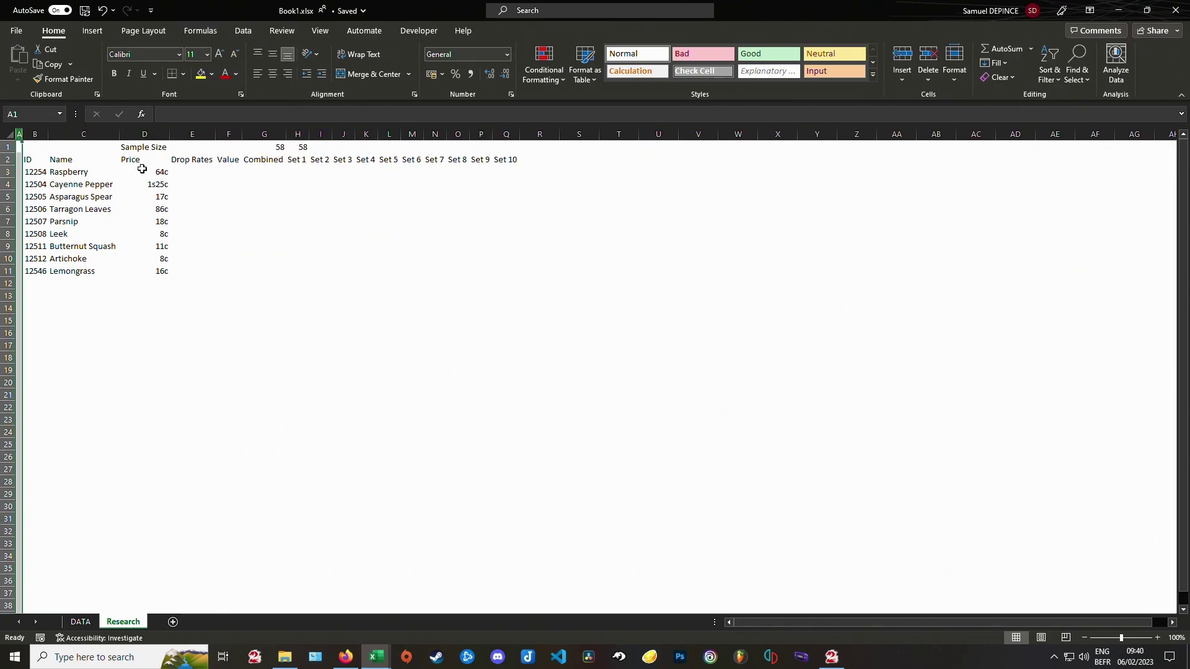
pyautogui.click(142, 170)
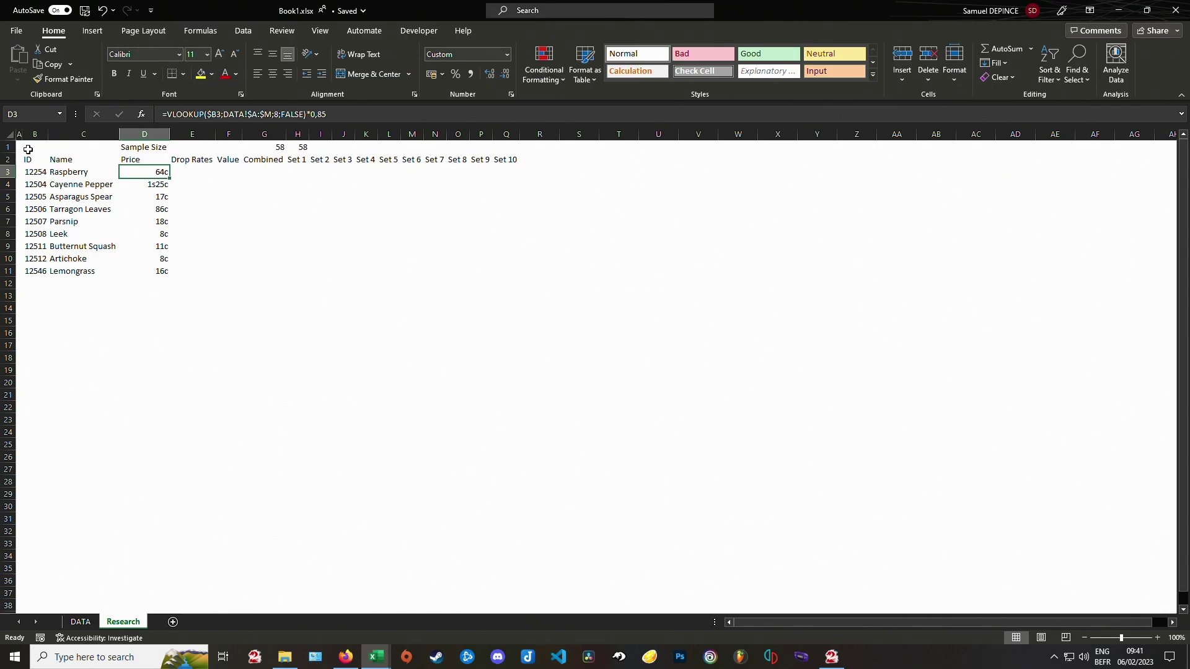
# Step: Add a border around the table in B2:D11 with dividing lines between the ID, Name and Price columns
pyautogui.moveTo(28, 159); pyautogui.dragTo(105, 271)
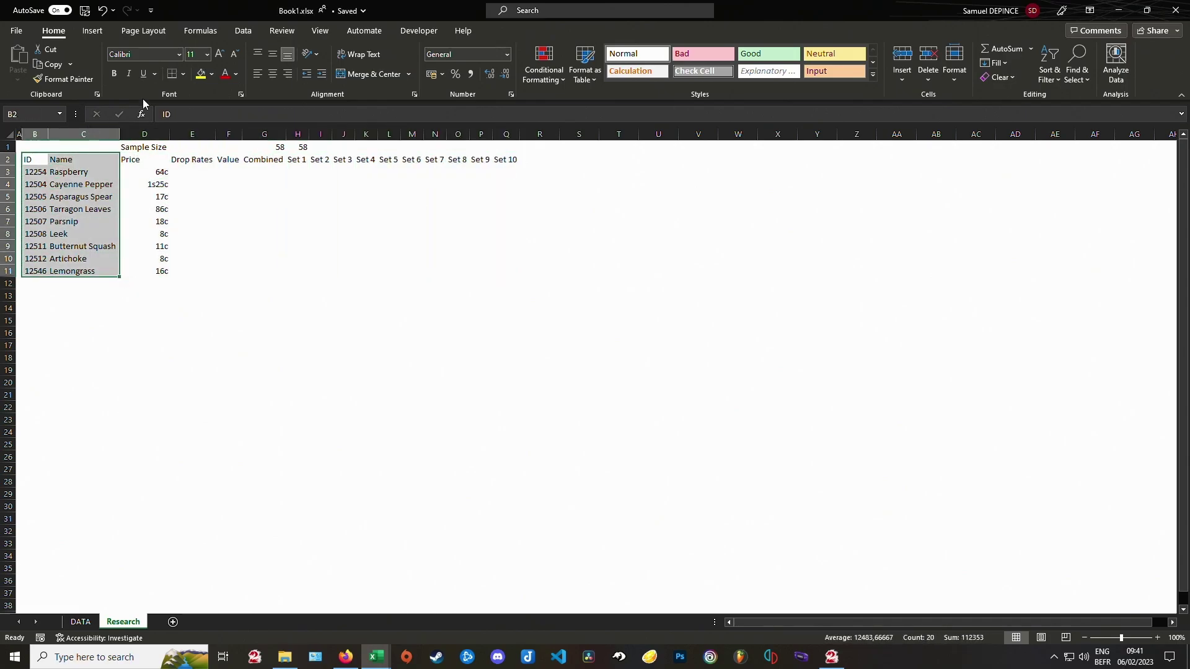
pyautogui.click(184, 74)
pyautogui.click(198, 214)
pyautogui.moveTo(27, 159); pyautogui.dragTo(161, 271)
pyautogui.press('F4')
pyautogui.click(228, 221)
pyautogui.moveTo(45, 159); pyautogui.dragTo(86, 274)
pyautogui.click(183, 74)
pyautogui.click(214, 446)
pyautogui.click(310, 306)
pyautogui.click(340, 457)
# Step: Centre the row 2 headings from ID in B2 through Set 10 in Q2
pyautogui.moveTo(28, 159); pyautogui.dragTo(506, 160)
pyautogui.click(272, 73)
pyautogui.click(202, 160)
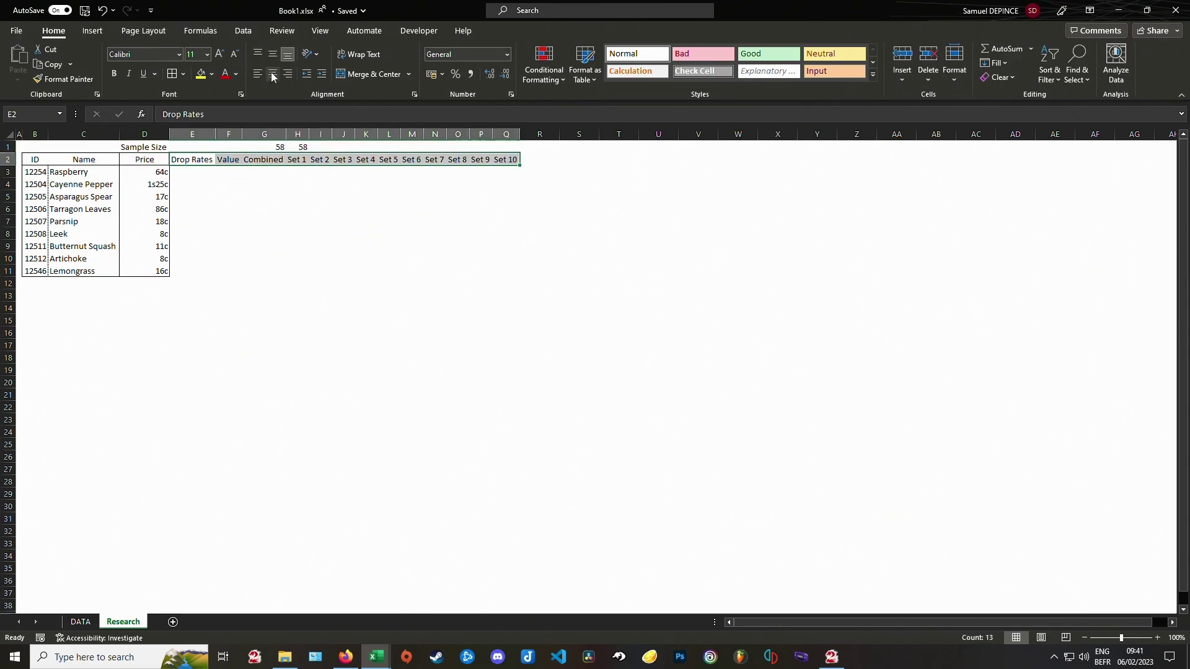
# Step: Complete the heading centring and add outside borders around the Drop Rates column E2:E11 and the heading row E2:Q2
pyautogui.click(272, 74)
pyautogui.click(148, 146)
pyautogui.moveTo(184, 160); pyautogui.dragTo(183, 271)
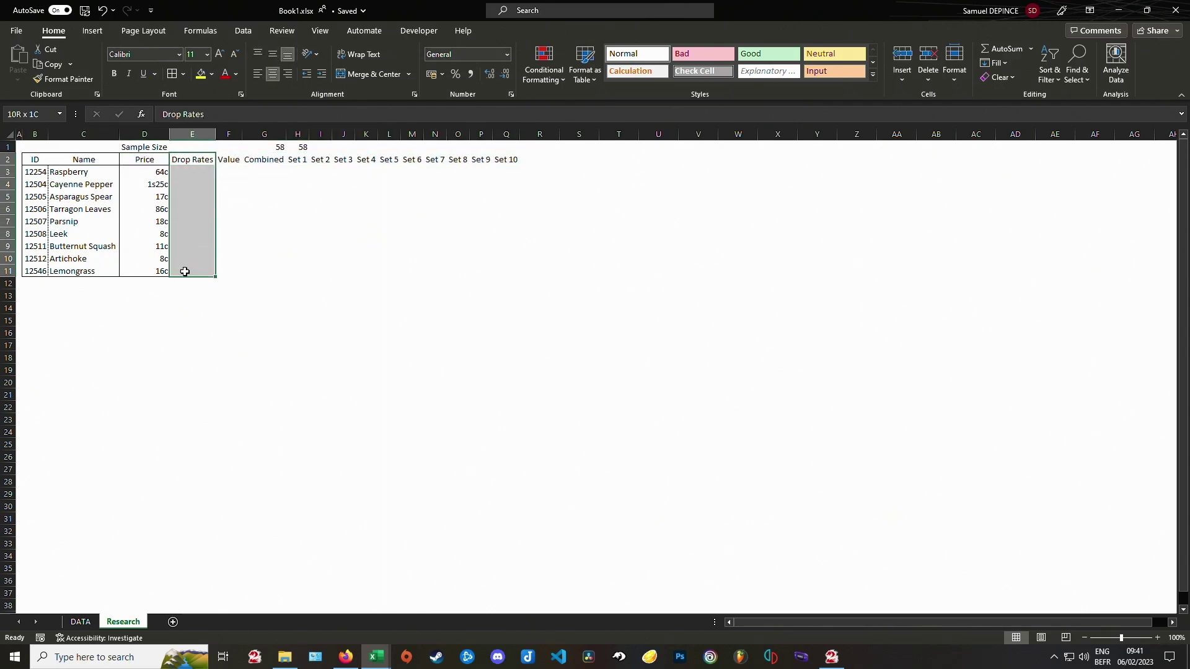
pyautogui.click(183, 73)
pyautogui.click(208, 213)
pyautogui.moveTo(210, 162); pyautogui.dragTo(506, 161)
pyautogui.click(183, 74)
pyautogui.click(190, 215)
# Step: Give the data area E3:Q11 an outline with dashed vertical lines between its columns
pyautogui.moveTo(211, 162); pyautogui.dragTo(501, 268)
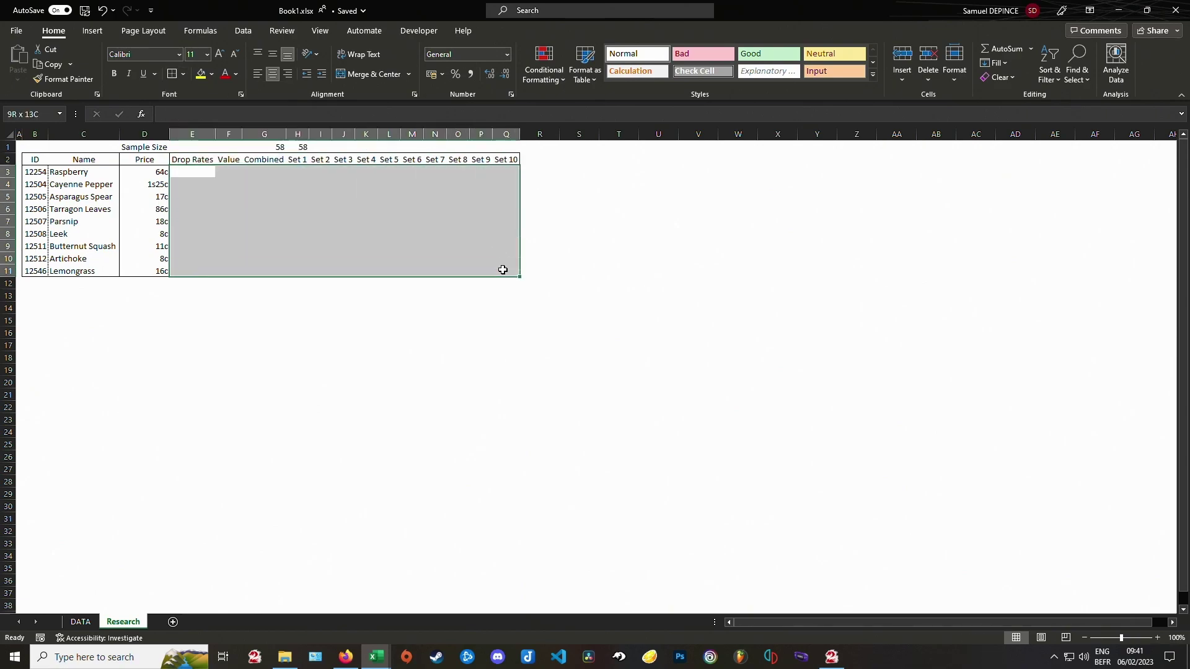
pyautogui.click(183, 74)
pyautogui.click(214, 445)
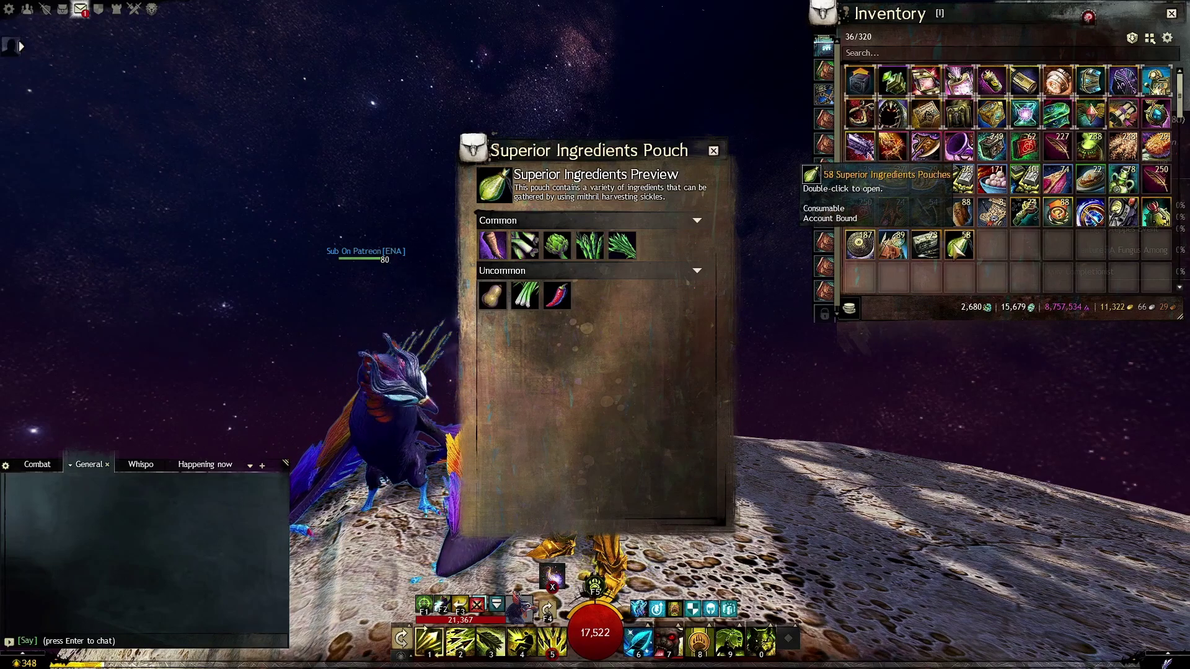
# Step: Switch to Guild Wars 2, close the Superior Ingredients Pouch preview and use all the pouches in the inventory
pyautogui.click(715, 153)
pyautogui.scroll(-2, 1035, 221)
pyautogui.rightClick(958, 169)
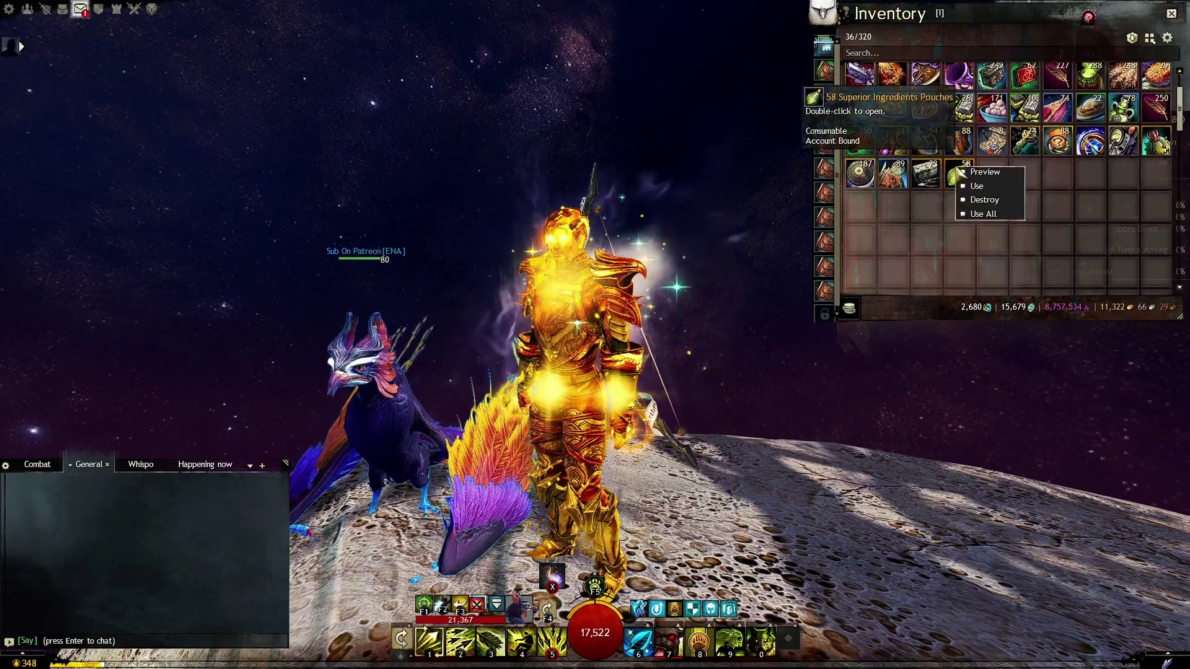
pyautogui.click(999, 214)
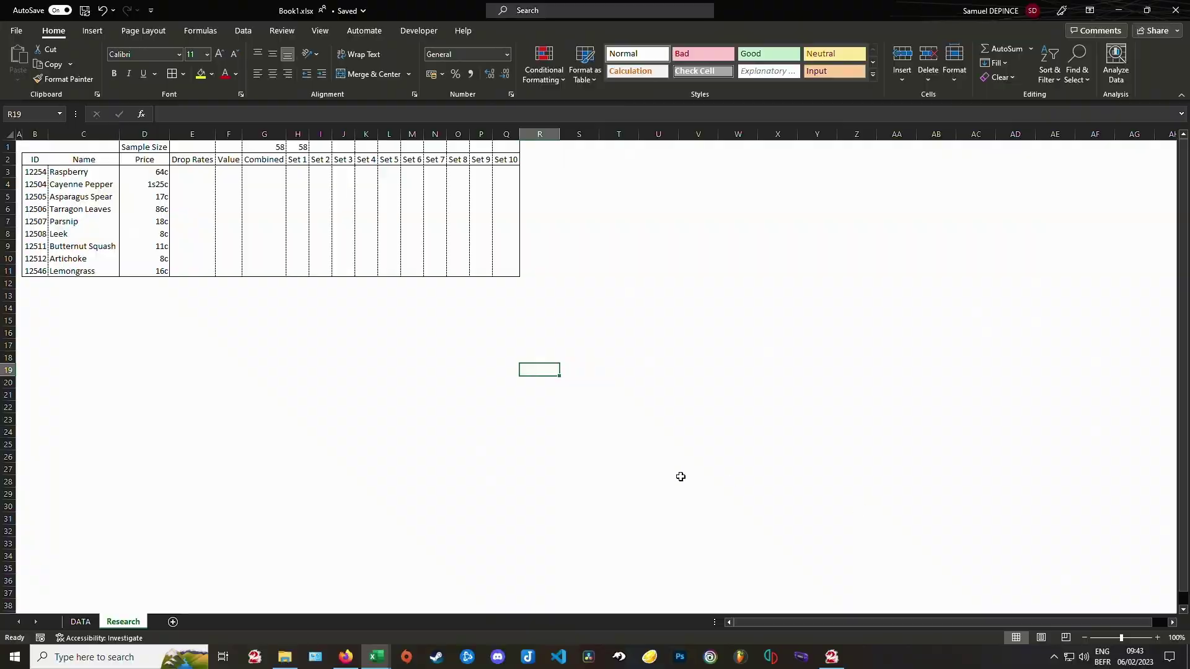
# Step: Switch back to the Excel Research sheet and fill the ID and Name cells of Cayenne Pepper, Butternut Squash and Lemongrass light blue
pyautogui.click(342, 456)
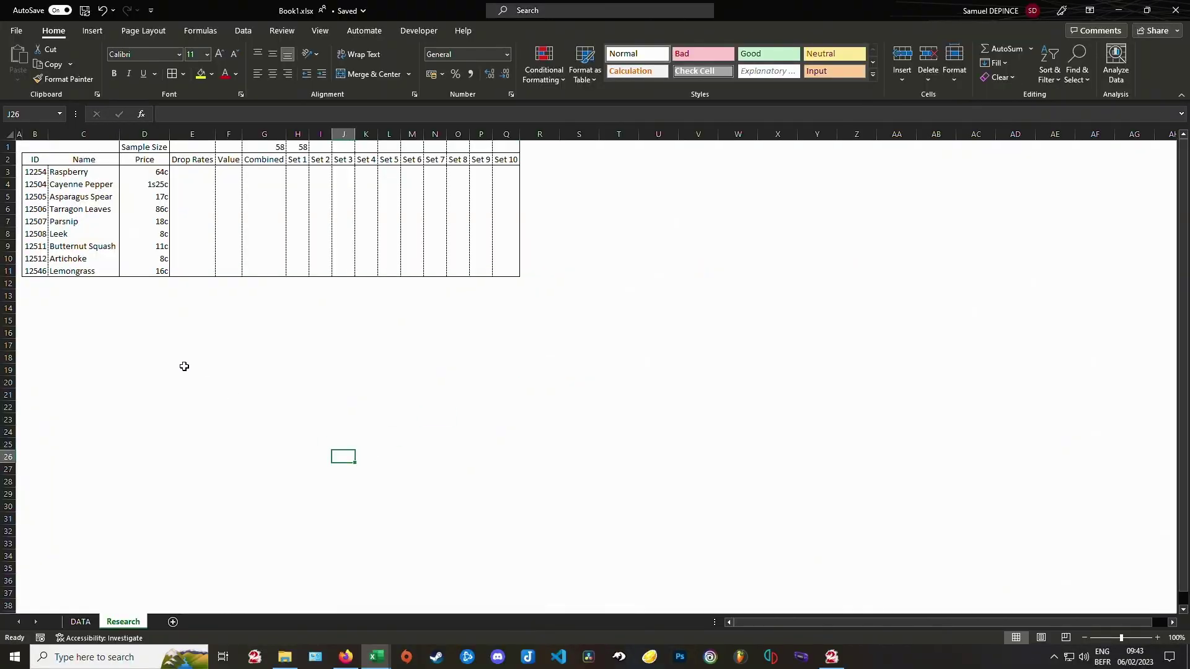
pyautogui.click(29, 184)
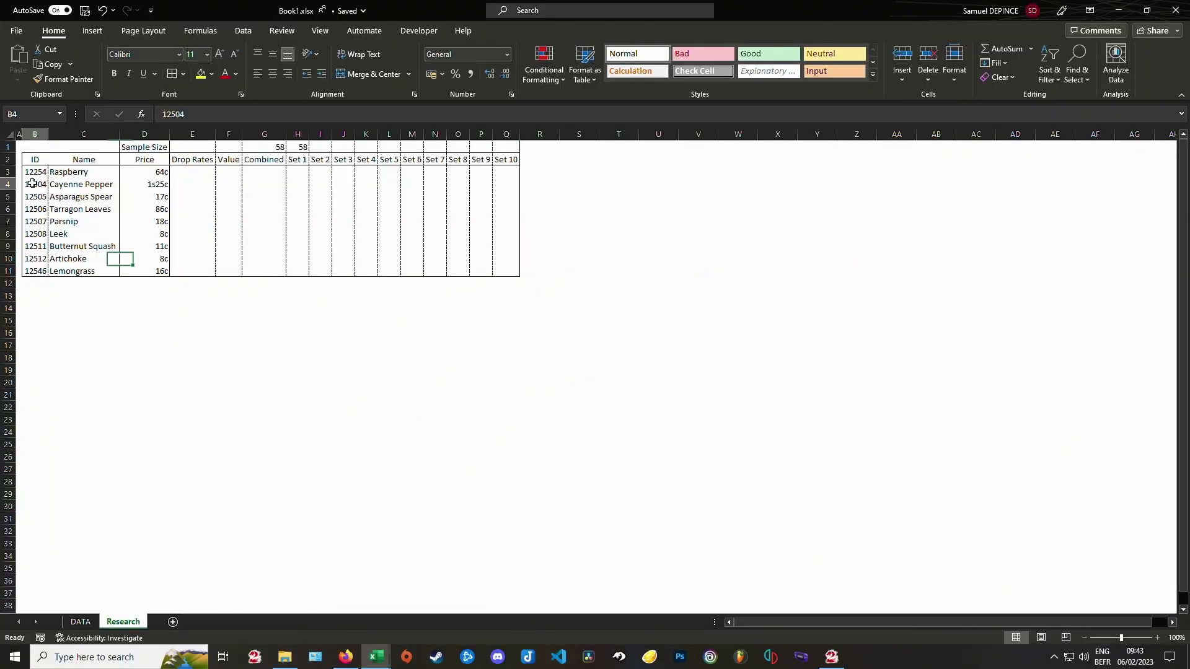
pyautogui.moveTo(30, 184); pyautogui.dragTo(99, 184)
pyautogui.keyDown('ctrl'); pyautogui.click(35, 248); pyautogui.keyUp('ctrl')
pyautogui.moveTo(35, 249); pyautogui.dragTo(93, 270)
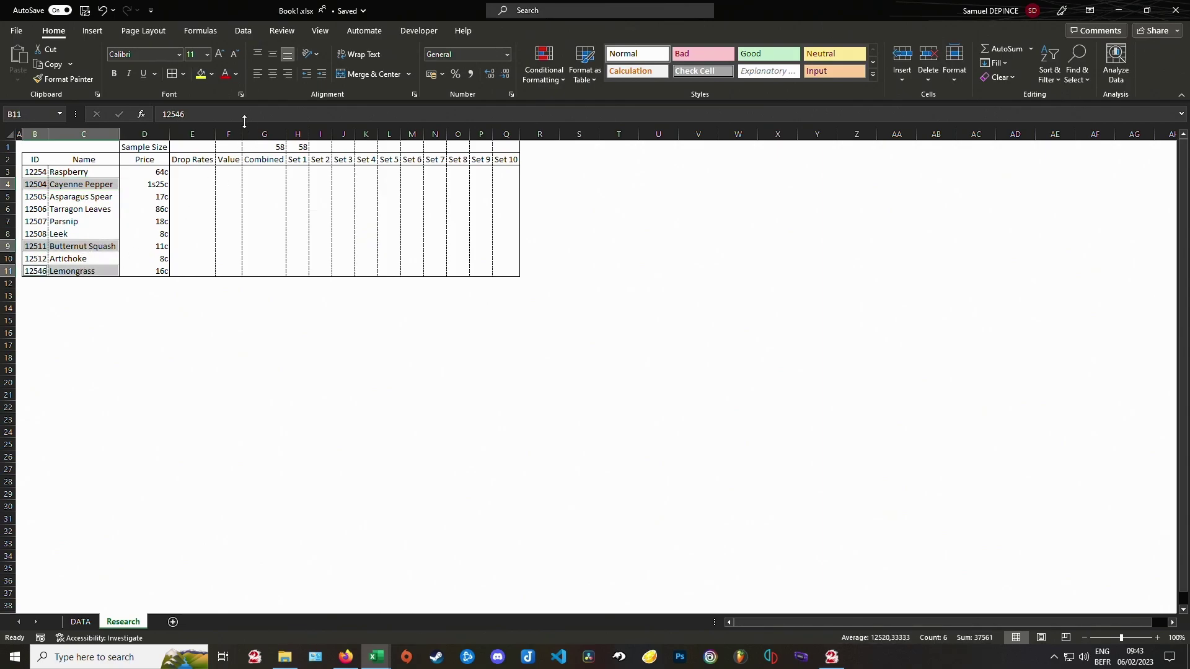
pyautogui.click(212, 74)
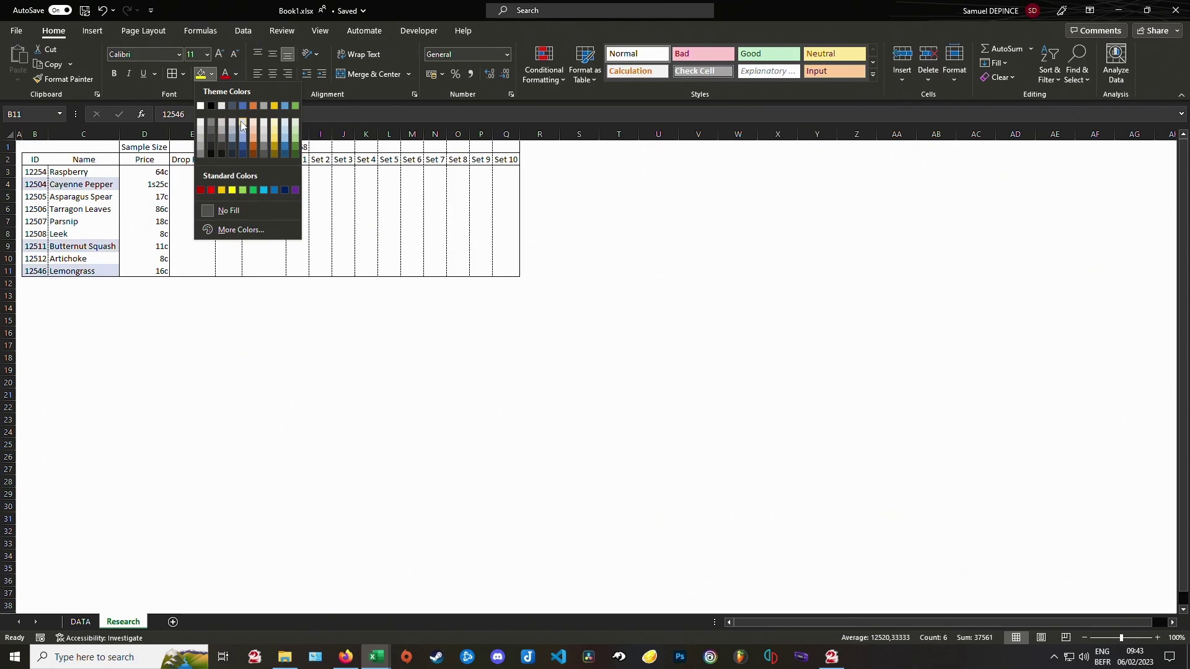
pyautogui.click(286, 128)
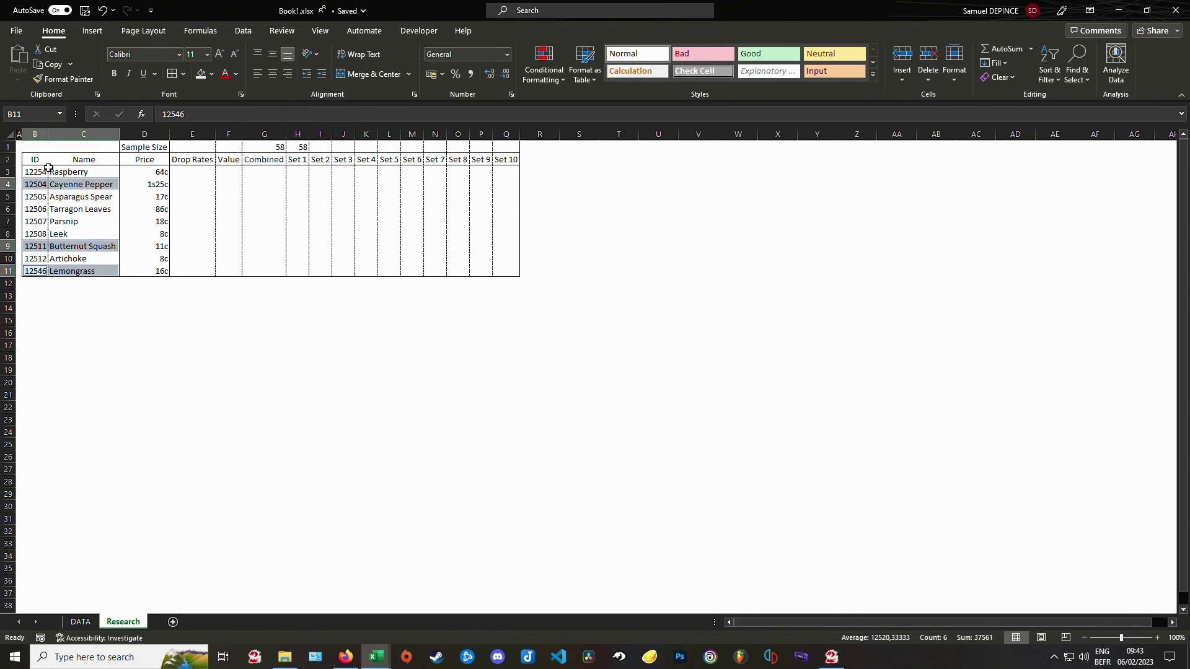
# Step: Fill the remaining ID and Name cells in B3:C3, B5:C8 and B10:C10 light grey
pyautogui.moveTo(38, 169); pyautogui.dragTo(87, 233)
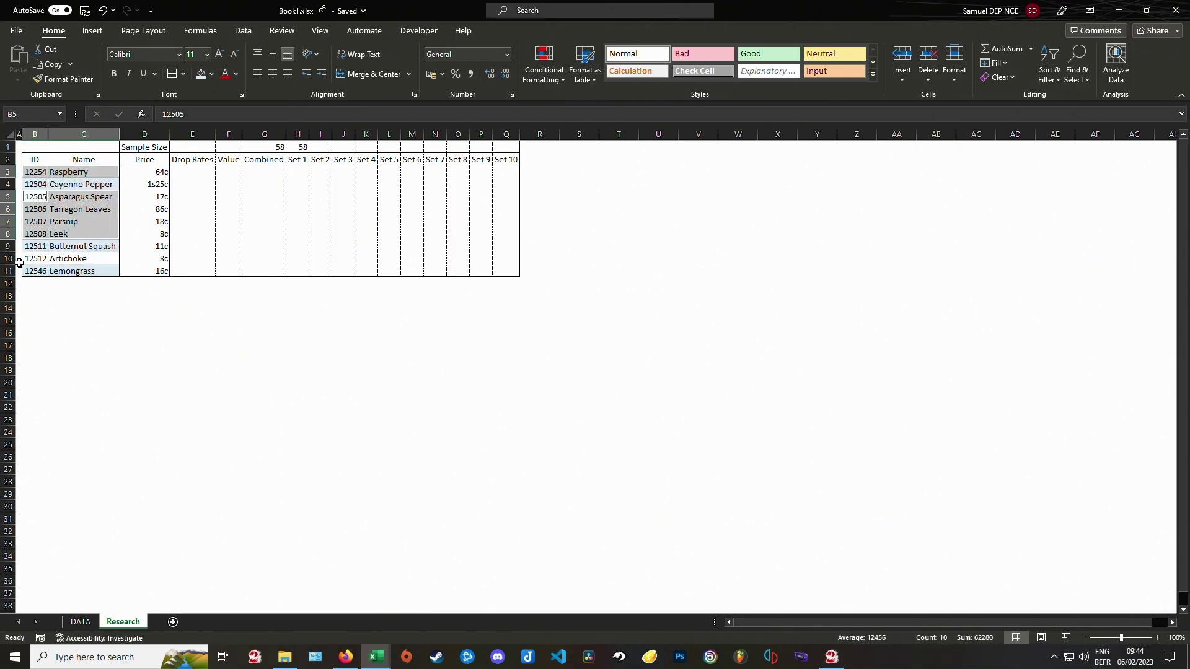
pyautogui.keyDown('ctrl'); pyautogui.moveTo(28, 259); pyautogui.dragTo(82, 257); pyautogui.keyUp('ctrl')
pyautogui.click(212, 74)
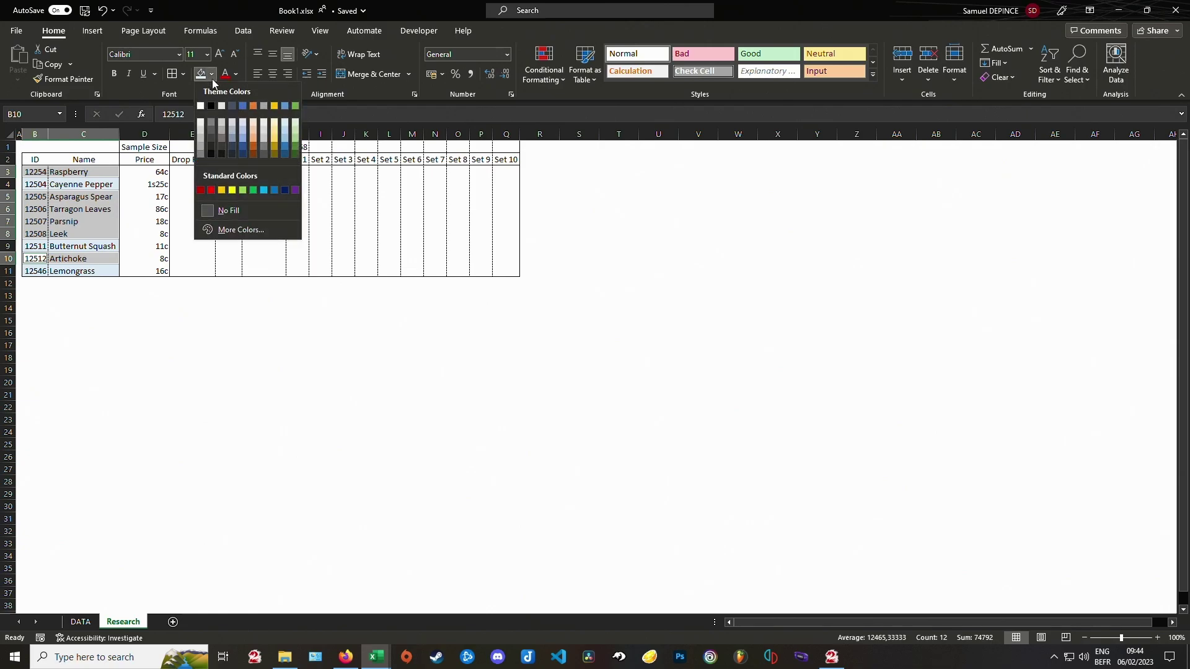
pyautogui.click(223, 253)
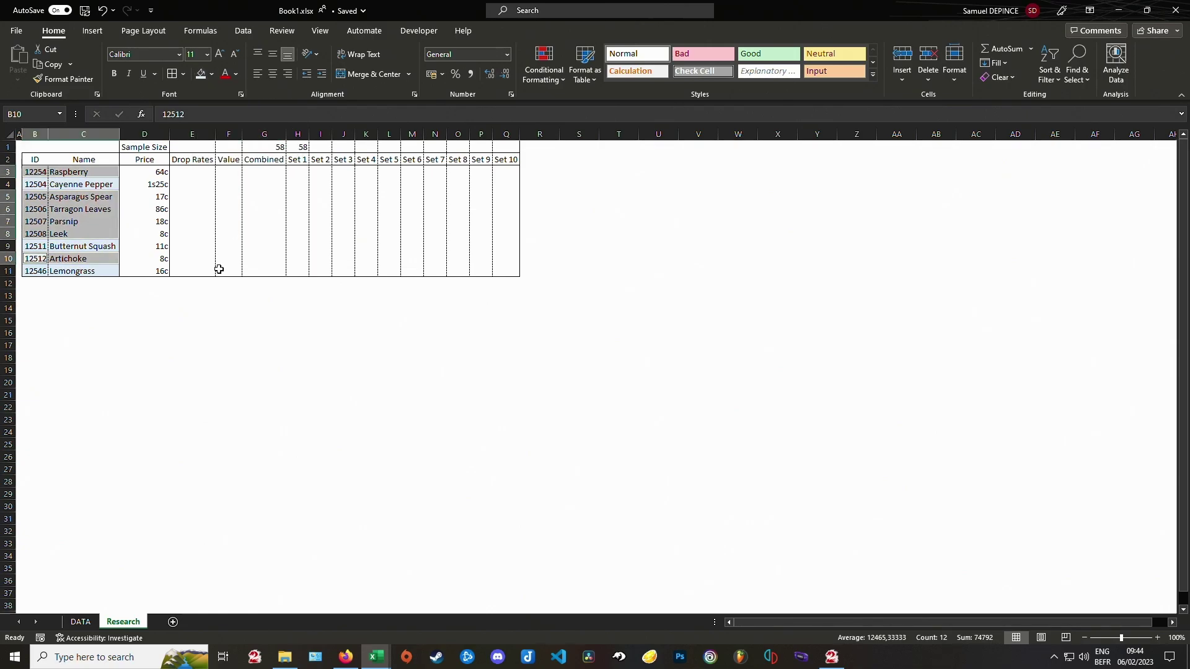
pyautogui.click(193, 308)
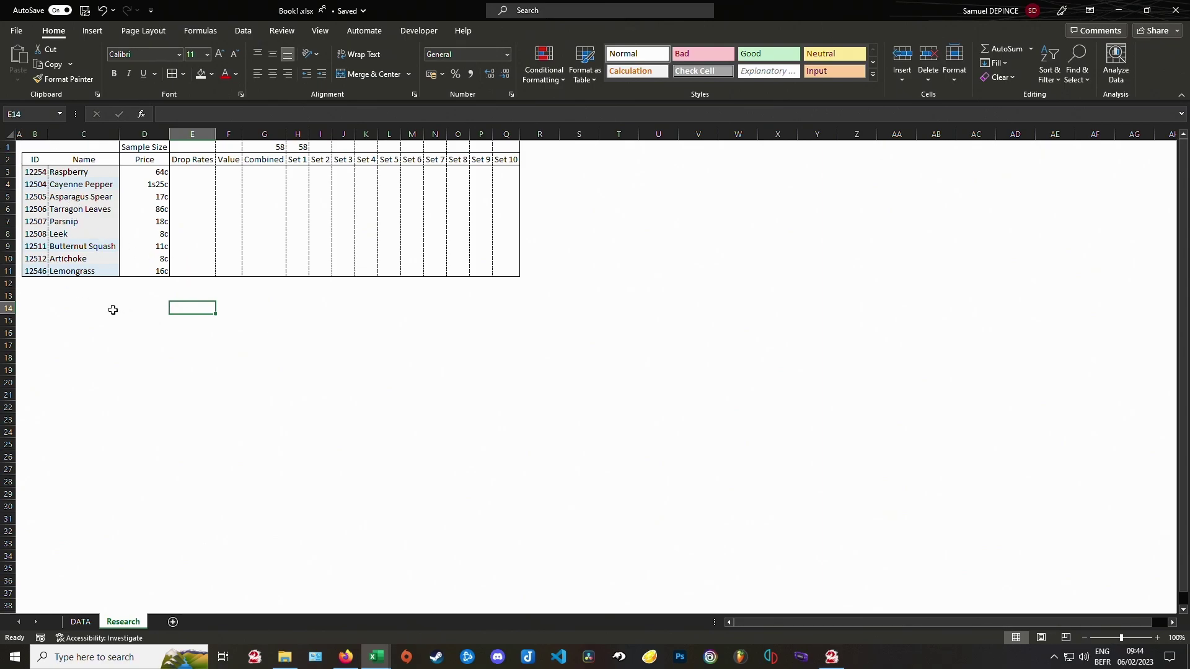
# Step: Auto-fit the width of column B to its ID numbers
pyautogui.scroll(2, 112, 310)
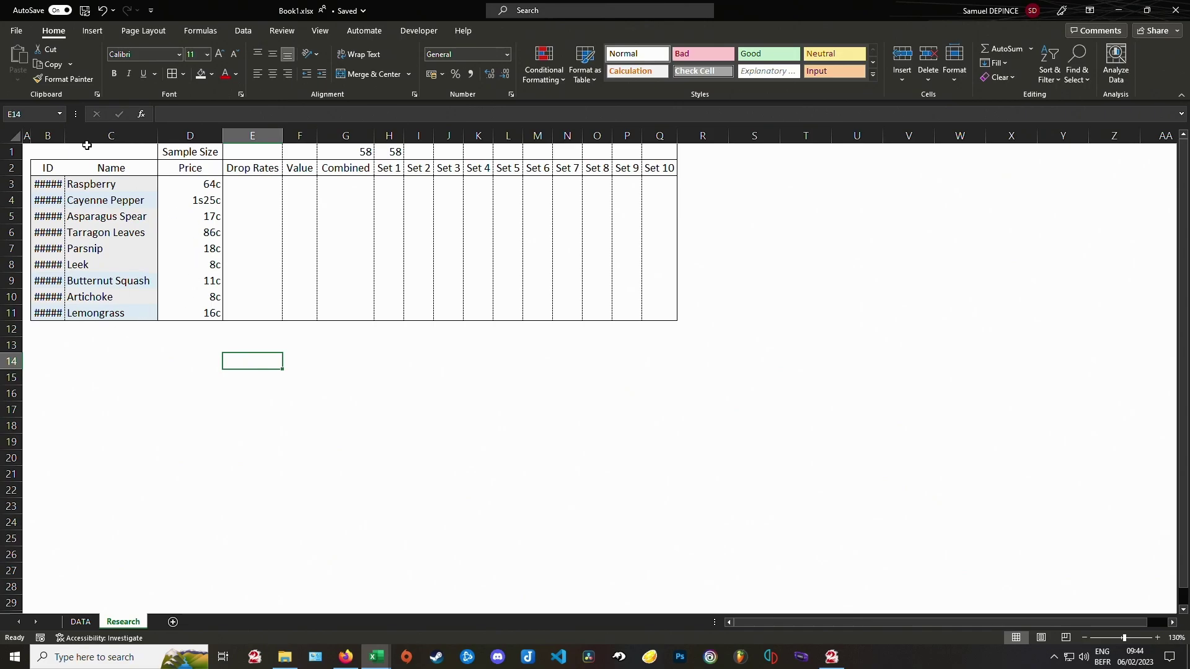
pyautogui.doubleClick(64, 137)
pyautogui.click(112, 392)
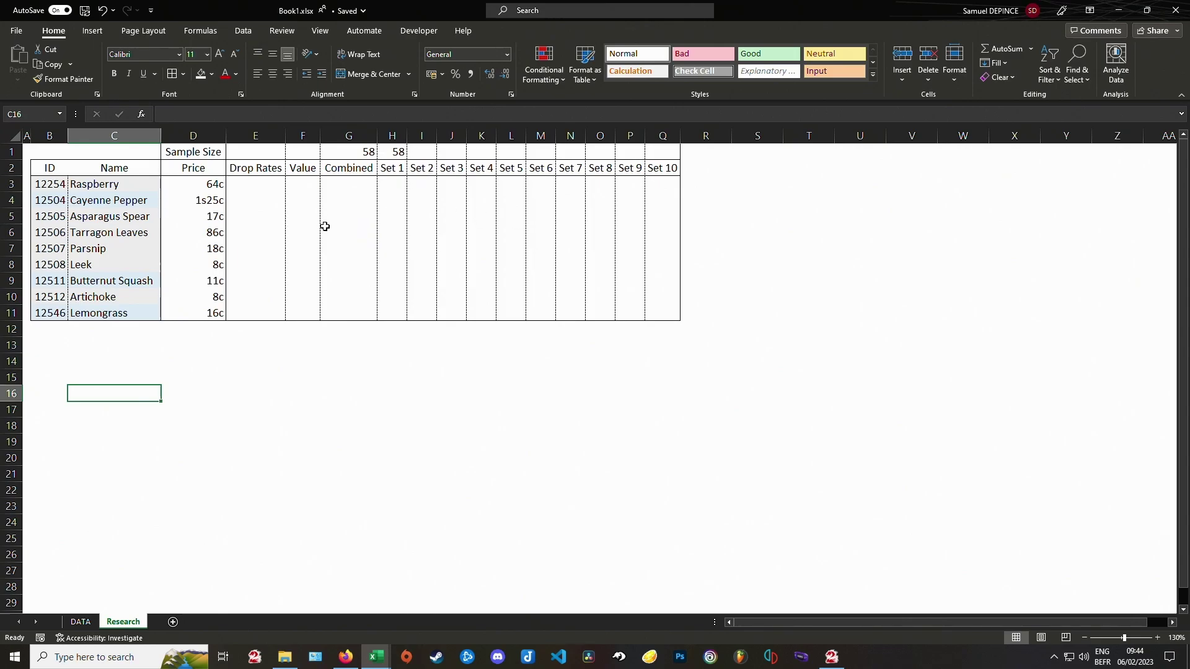
# Step: Add outside borders around the Drop Rates, Value and Combined block in E1:G11
pyautogui.moveTo(236, 148); pyautogui.dragTo(369, 311)
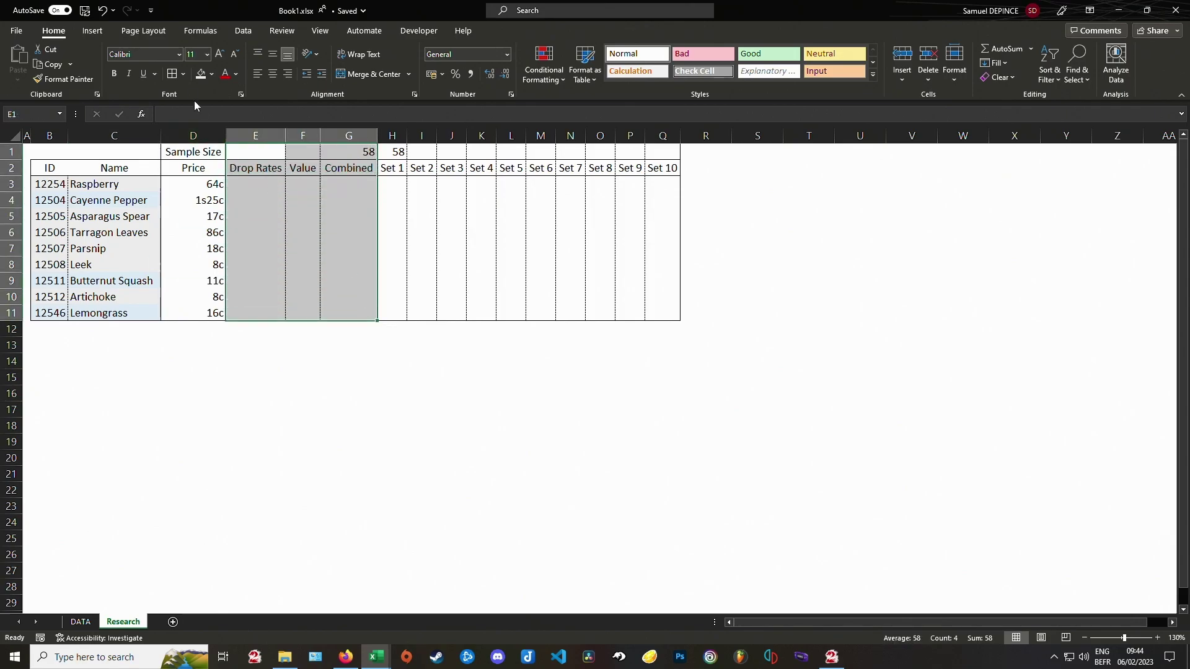
pyautogui.click(184, 75)
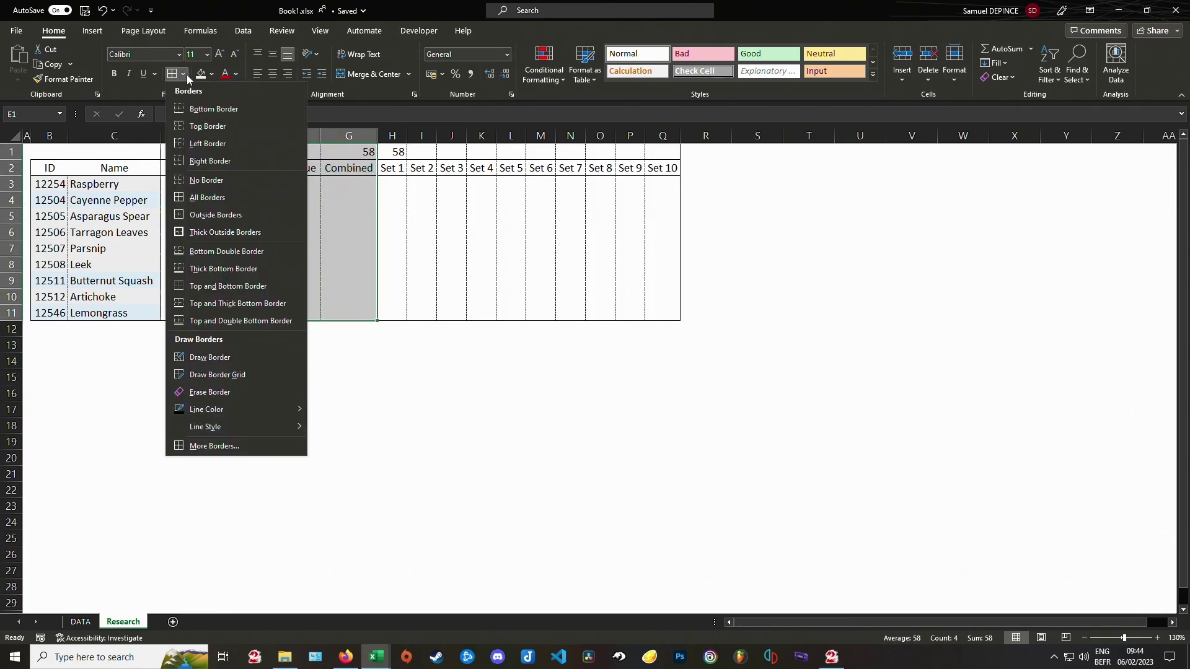
pyautogui.click(193, 215)
pyautogui.click(408, 375)
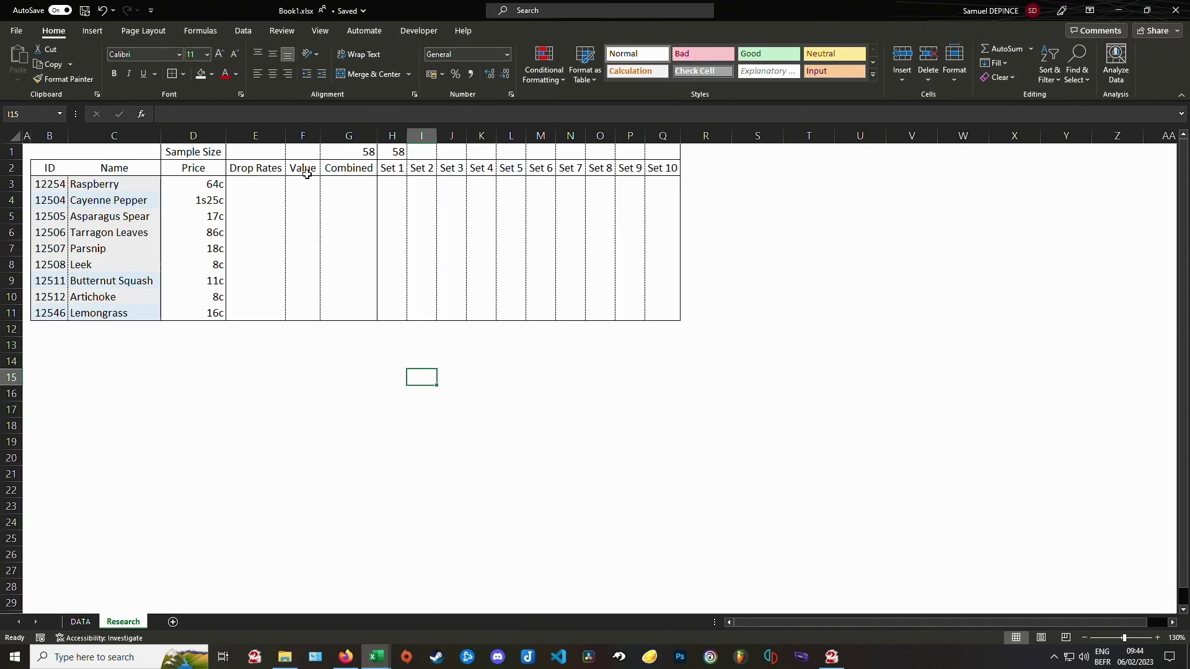
# Step: Copy the SUM formula from G1 into the Combined cells G3:G11, pasting formulas only
pyautogui.click(352, 188)
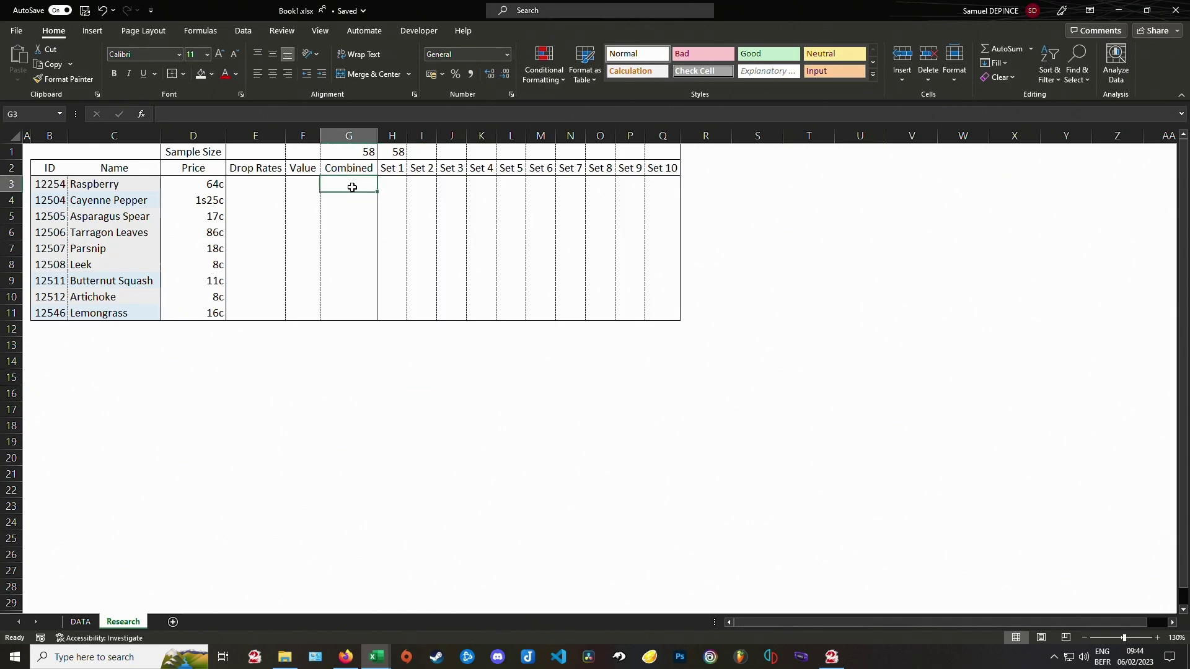
pyautogui.click(355, 154)
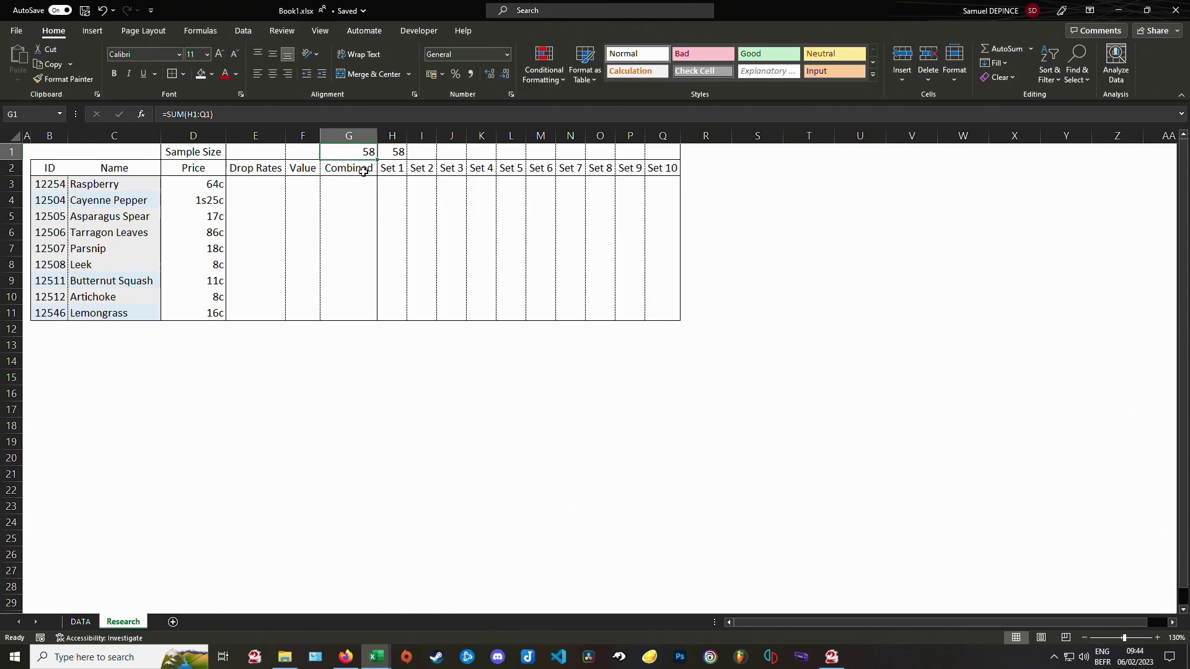
pyautogui.hotkey('ctrl', 'c')
pyautogui.moveTo(357, 184); pyautogui.dragTo(346, 317)
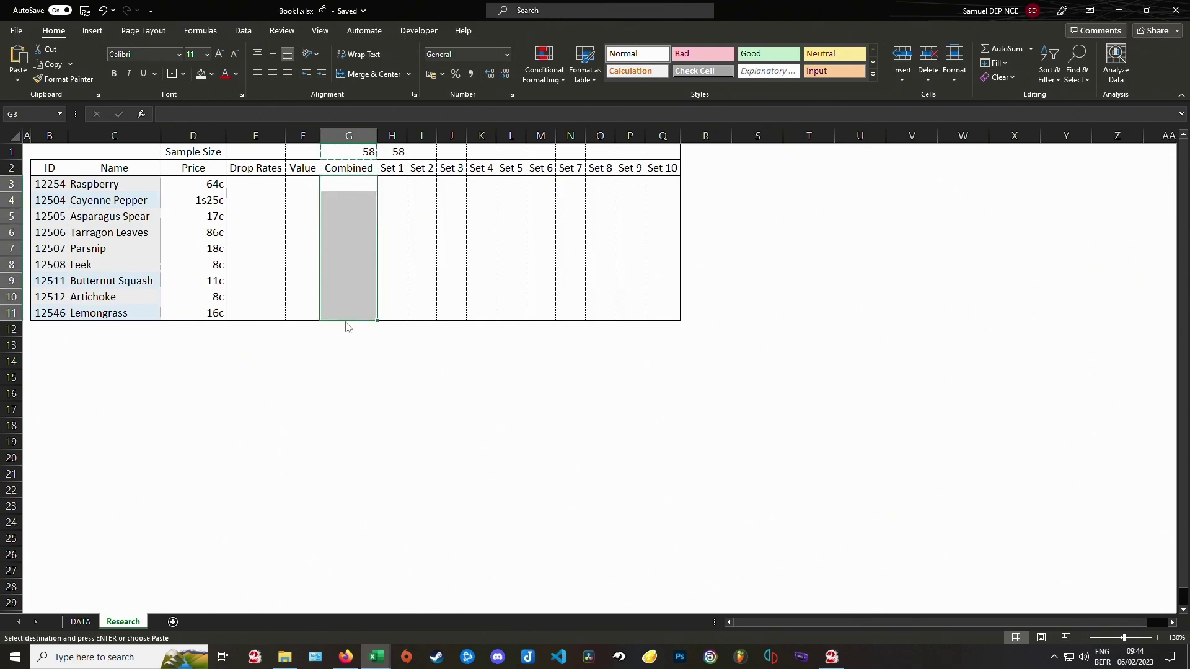
pyautogui.hotkey('ctrl', 'alt', 'v')
pyautogui.click(165, 294)
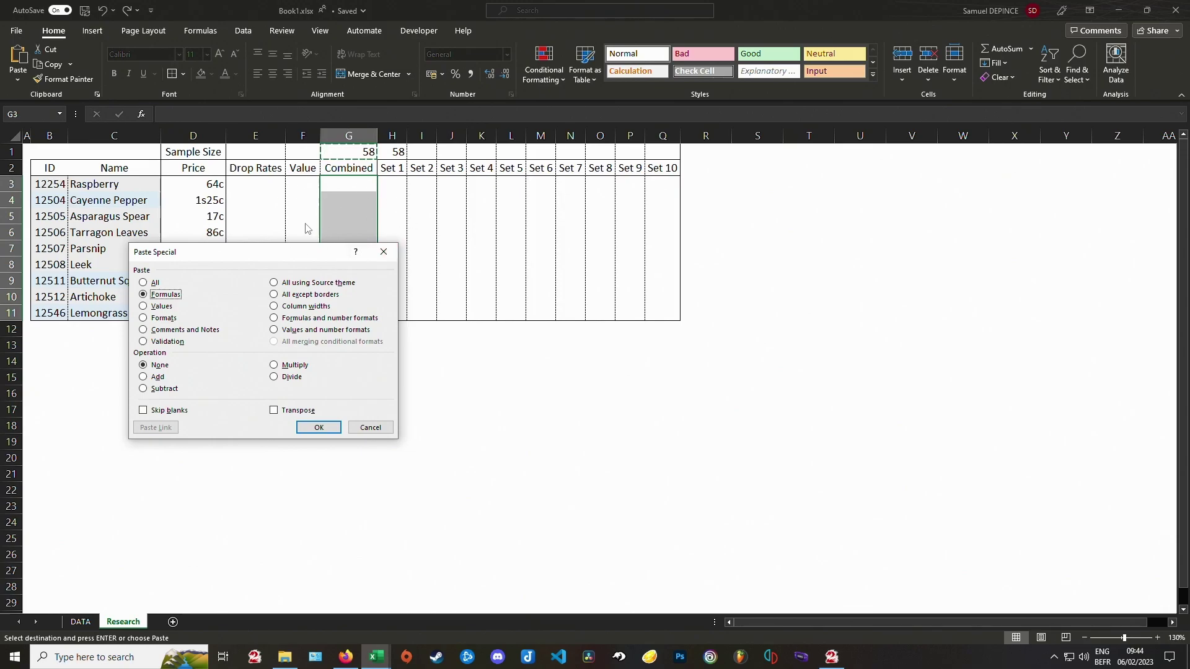
pyautogui.click(319, 427)
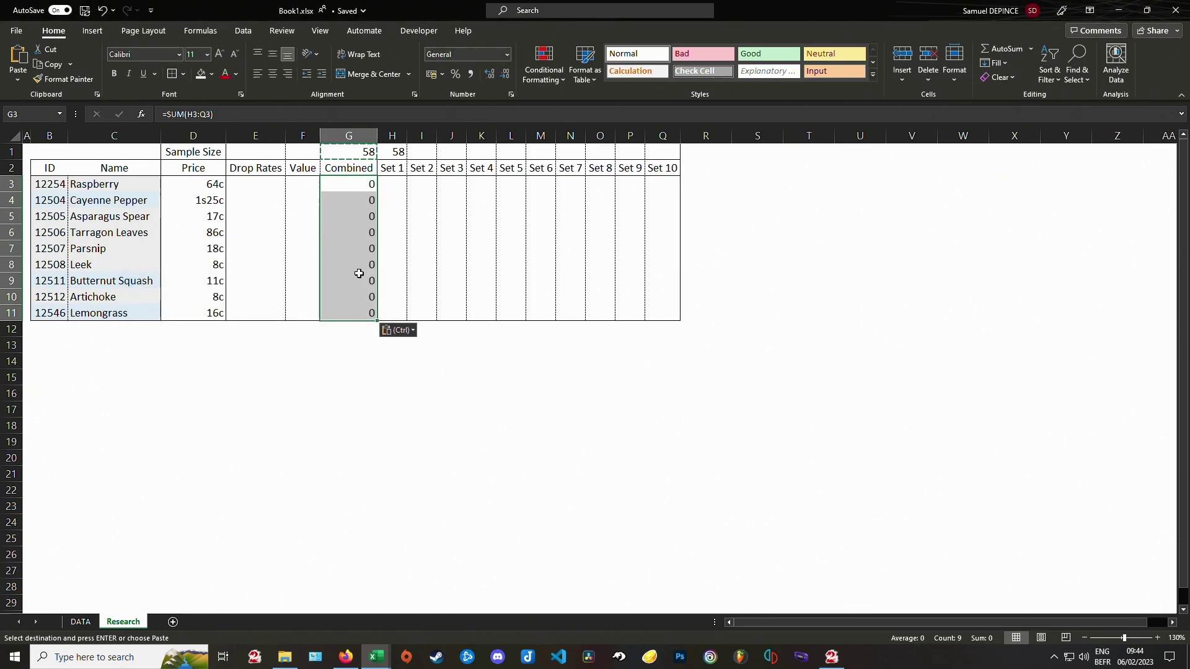
pyautogui.click(456, 266)
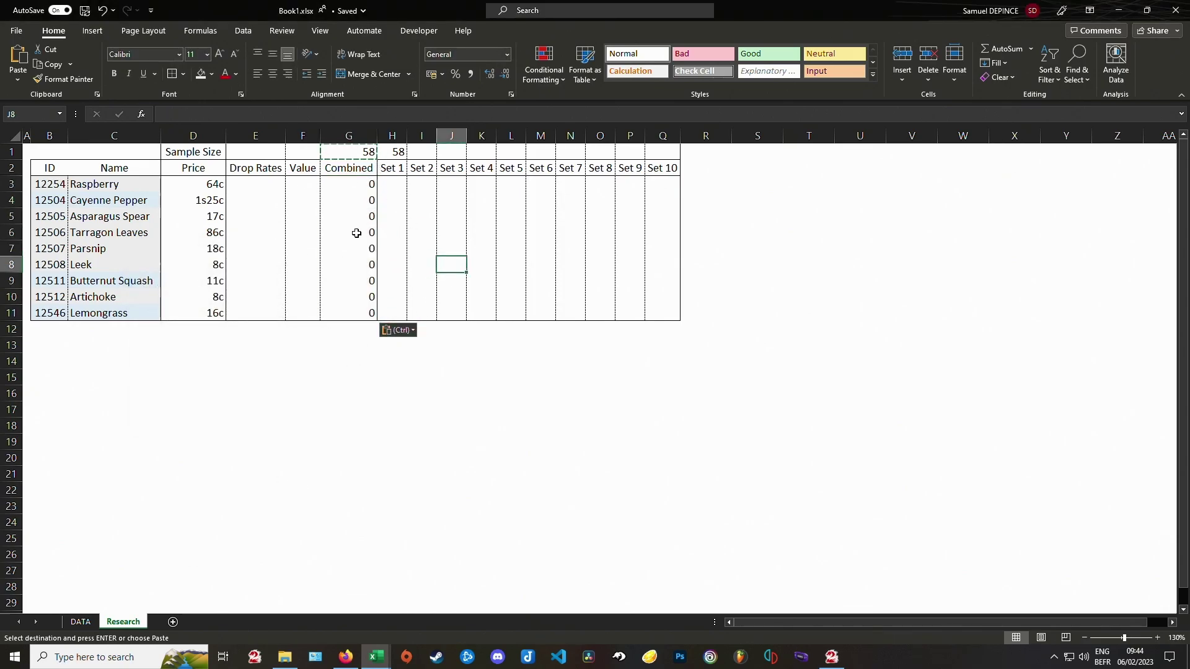
# Step: Apply the comma number format without decimals to the Combined and Set cells in G1:Q1 and G3:Q11
pyautogui.moveTo(335, 153); pyautogui.dragTo(664, 153)
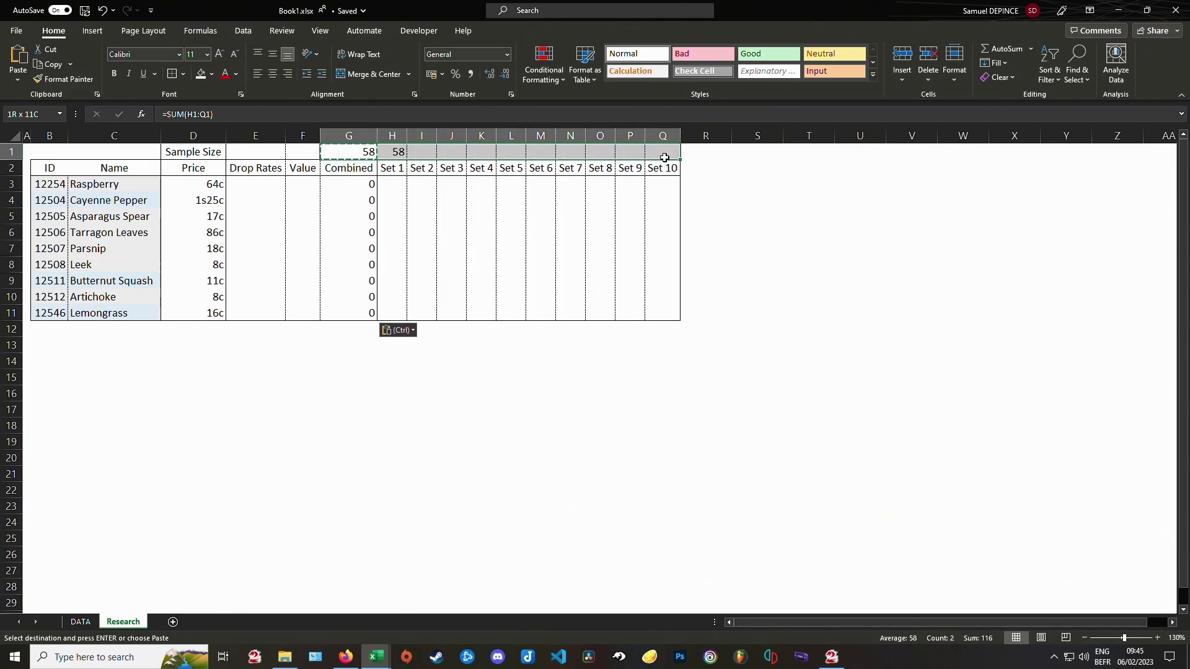
pyautogui.keyDown('ctrl'); pyautogui.moveTo(355, 184); pyautogui.dragTo(660, 314); pyautogui.keyUp('ctrl')
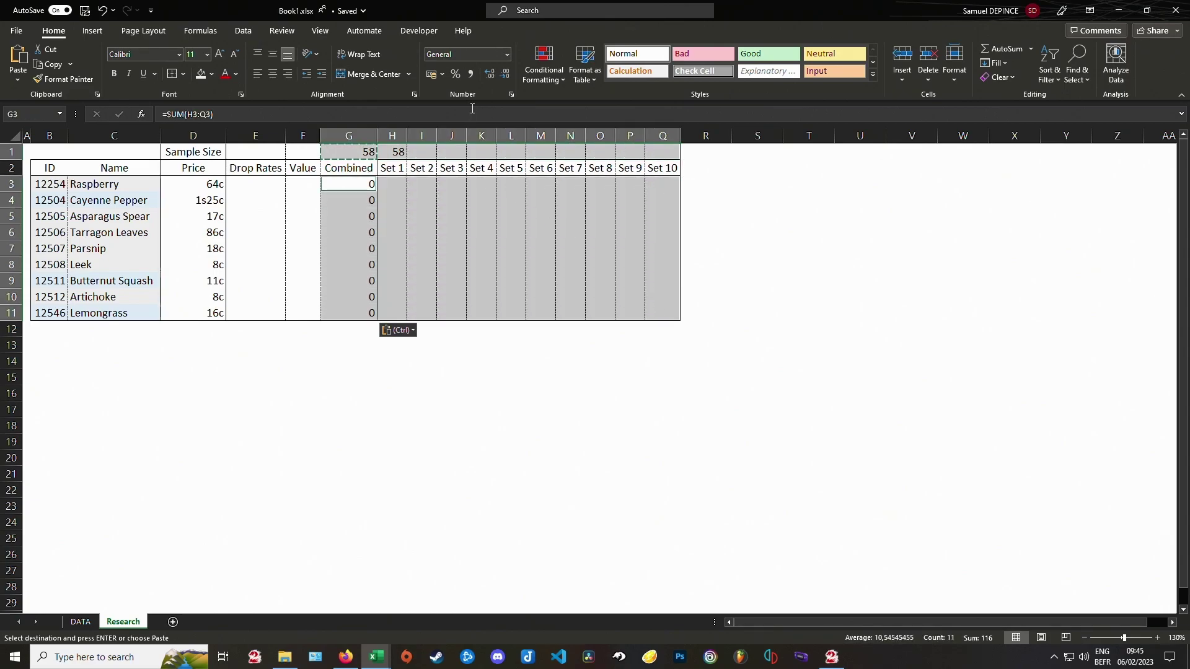
pyautogui.click(471, 73)
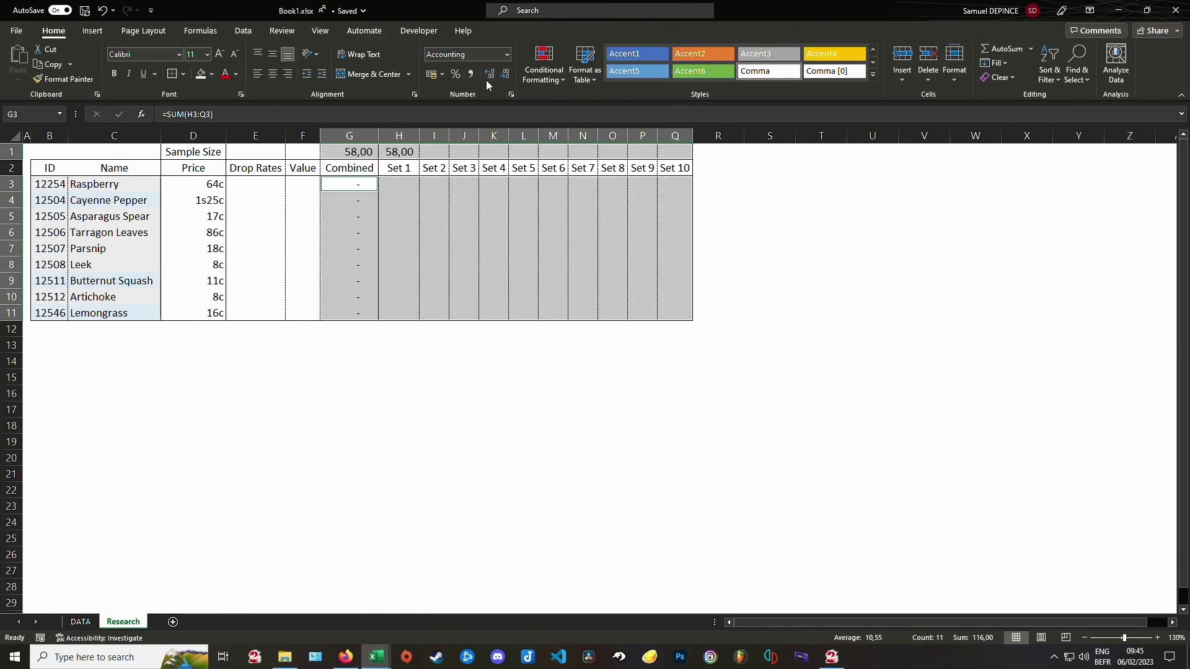
pyautogui.click(507, 81)
pyautogui.click(507, 82)
pyautogui.click(405, 358)
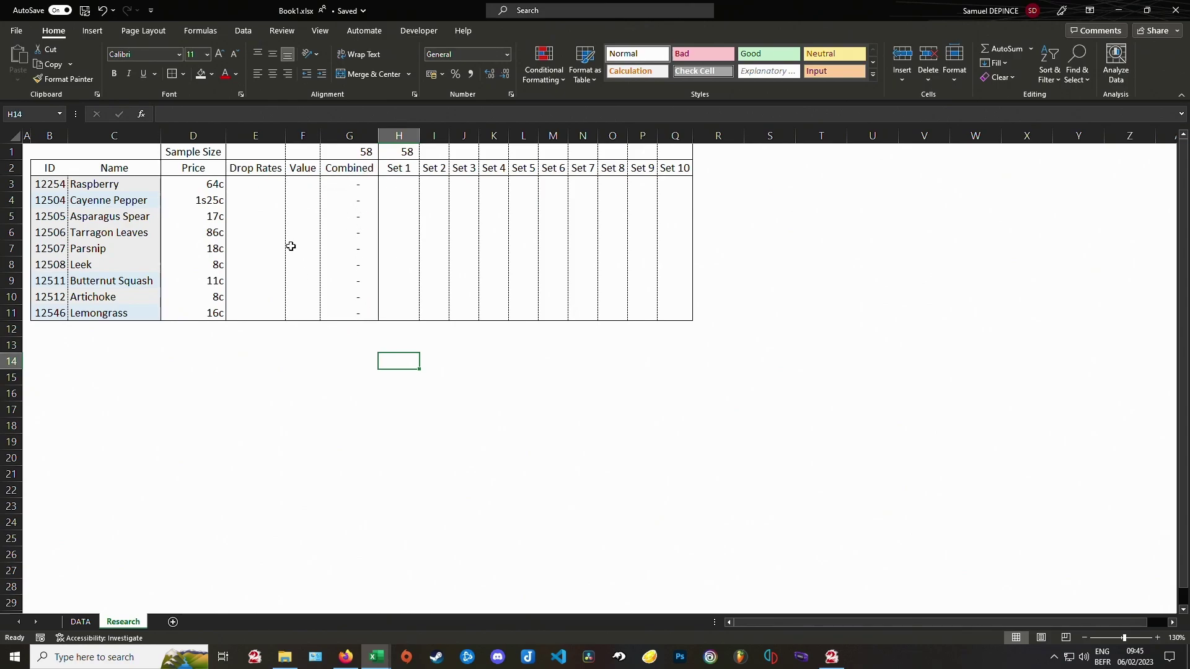
# Step: Format the Drop Rates cells E3:E11 as percentages
pyautogui.moveTo(269, 180); pyautogui.dragTo(266, 312)
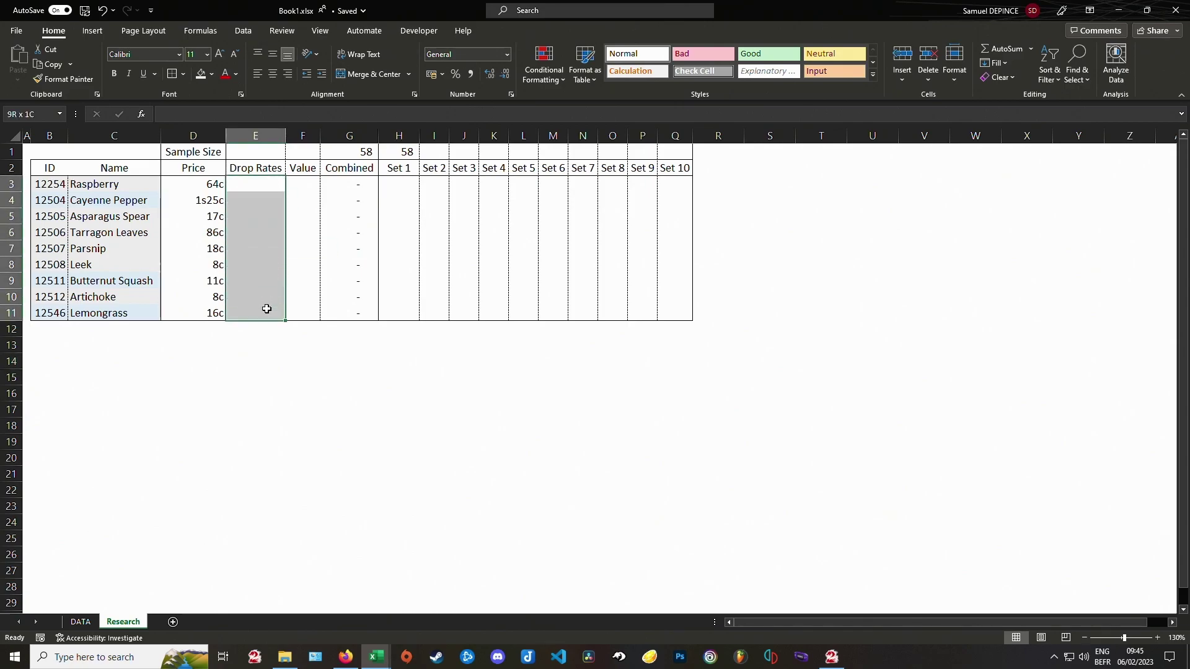
pyautogui.click(452, 75)
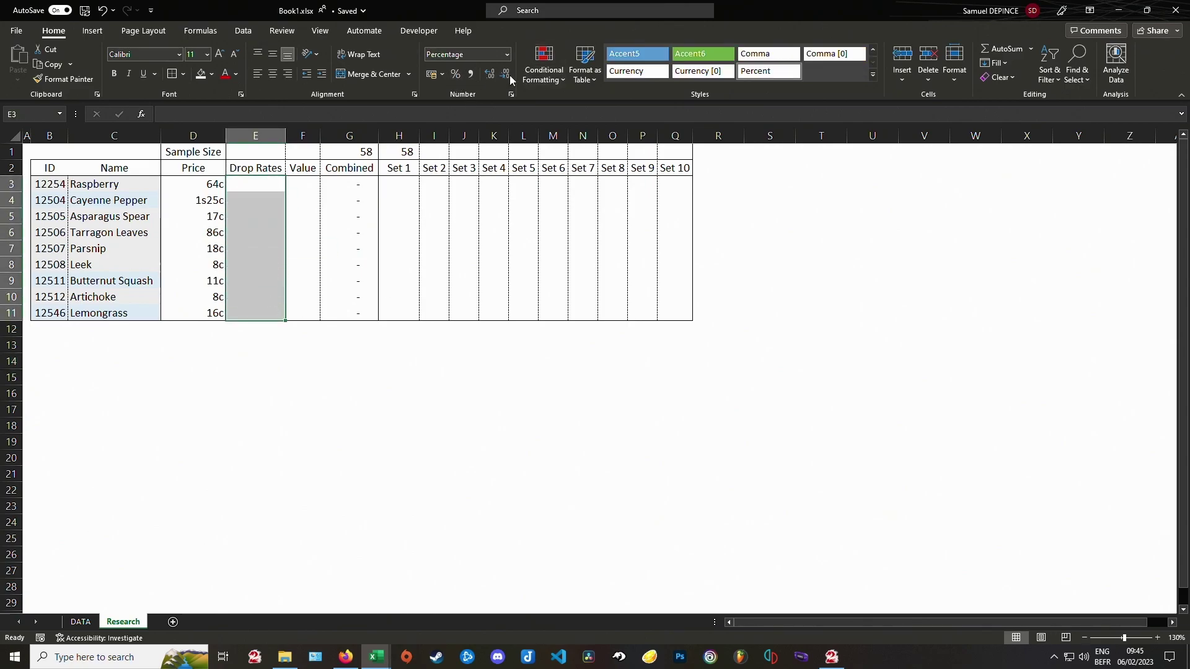
pyautogui.click(342, 315)
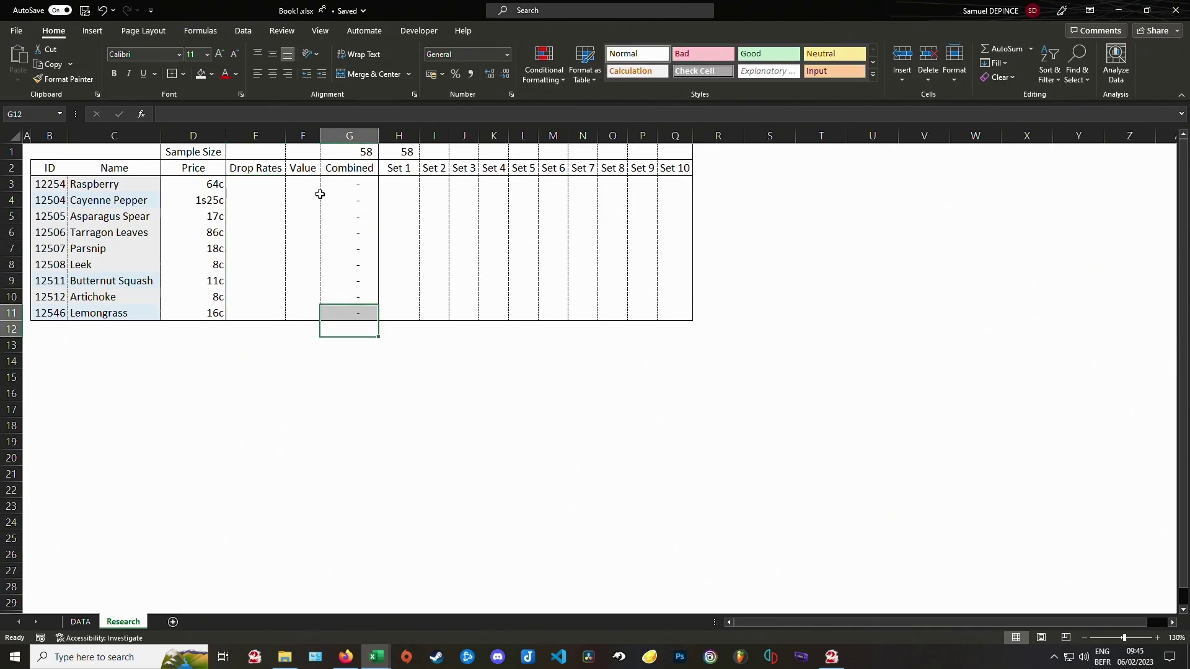
pyautogui.click(314, 189)
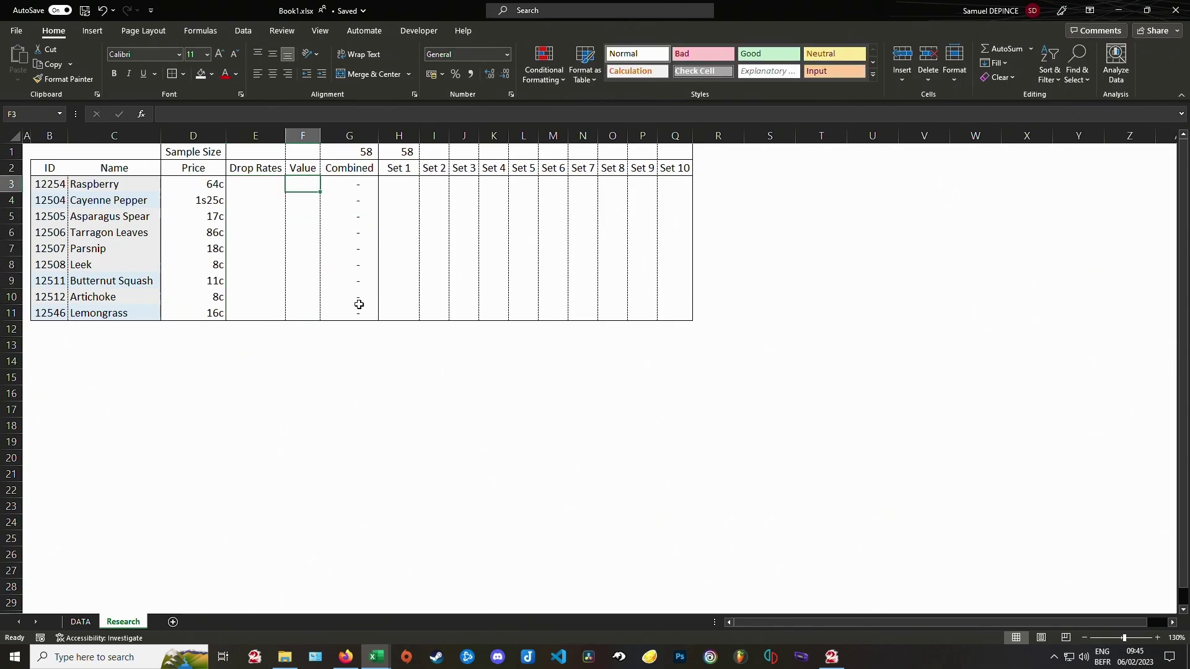
pyautogui.click(511, 94)
pyautogui.click(141, 315)
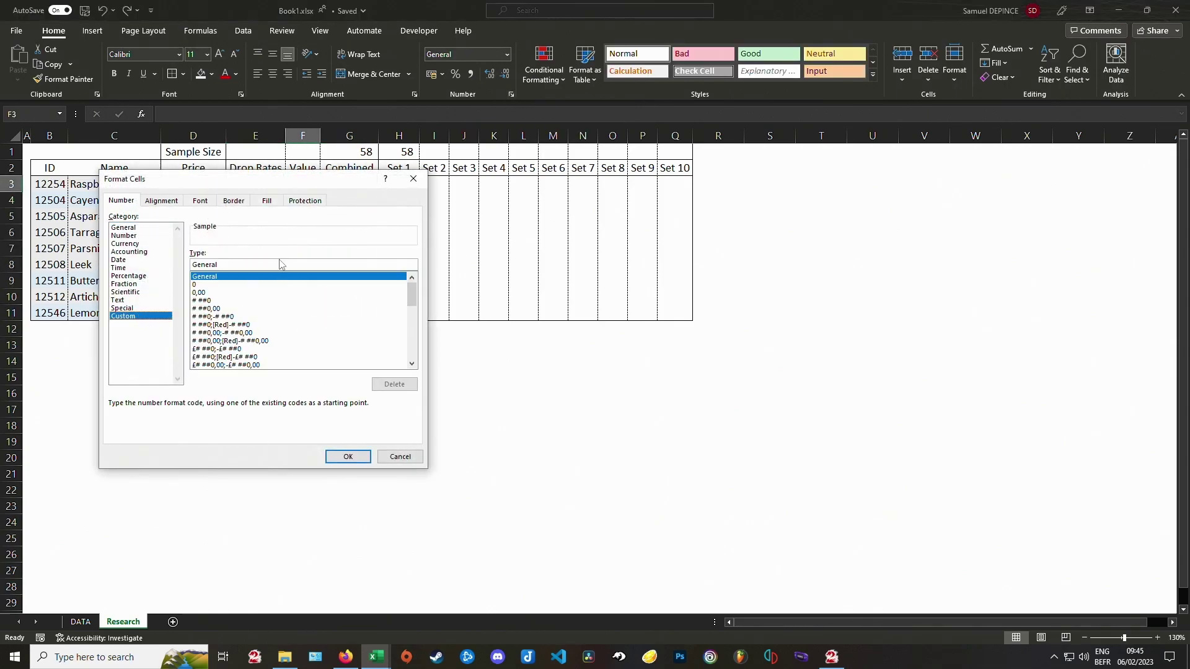
pyautogui.moveTo(410, 289); pyautogui.dragTo(422, 354)
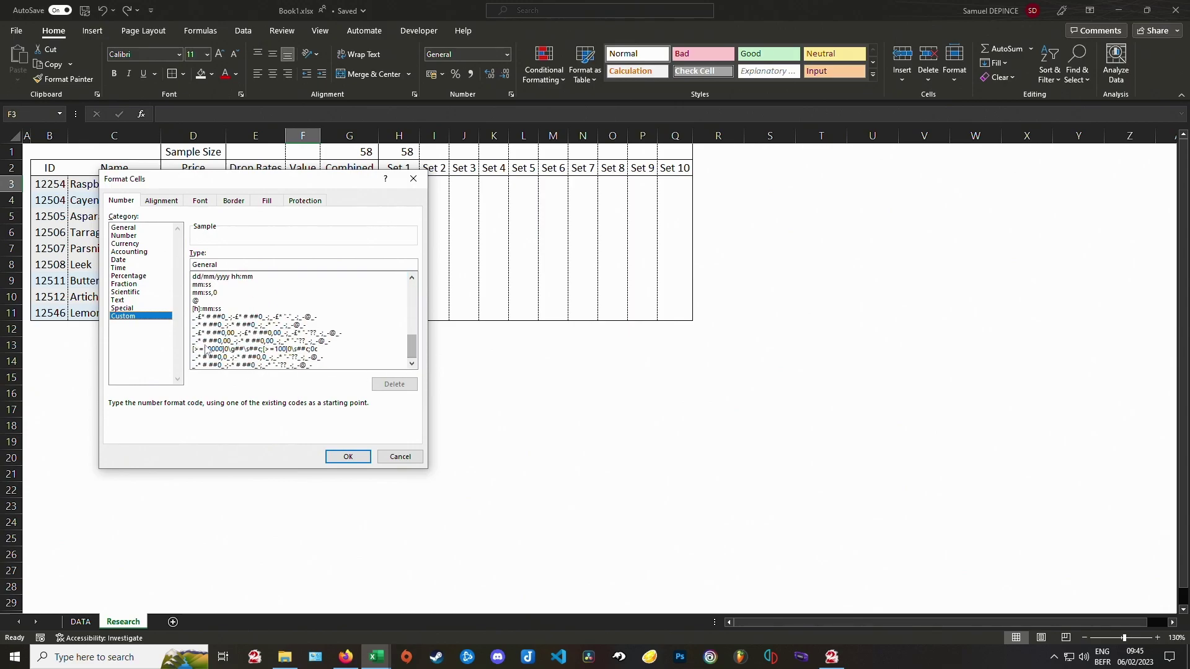
pyautogui.click(397, 457)
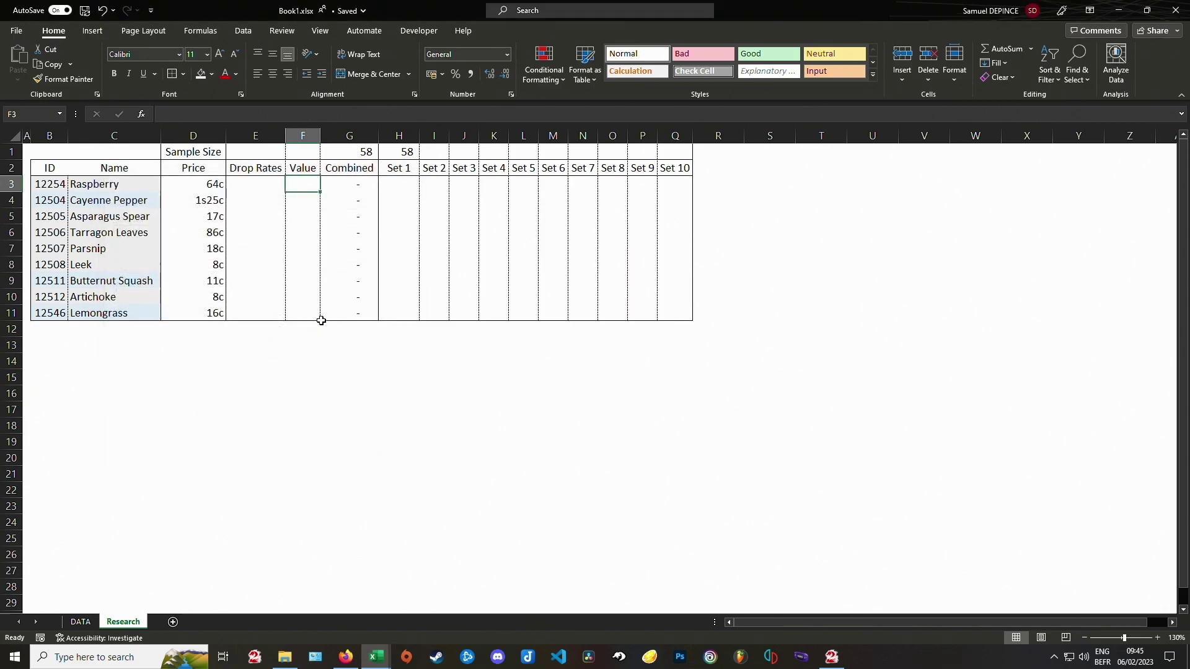
# Step: Apply the custom gold-silver-copper number format [>=10000]0\g##\s##c;[>=100]0\s##c;0c to the Value cells F3:F11
pyautogui.keyDown('shift'); pyautogui.click(301, 314); pyautogui.keyUp('shift')
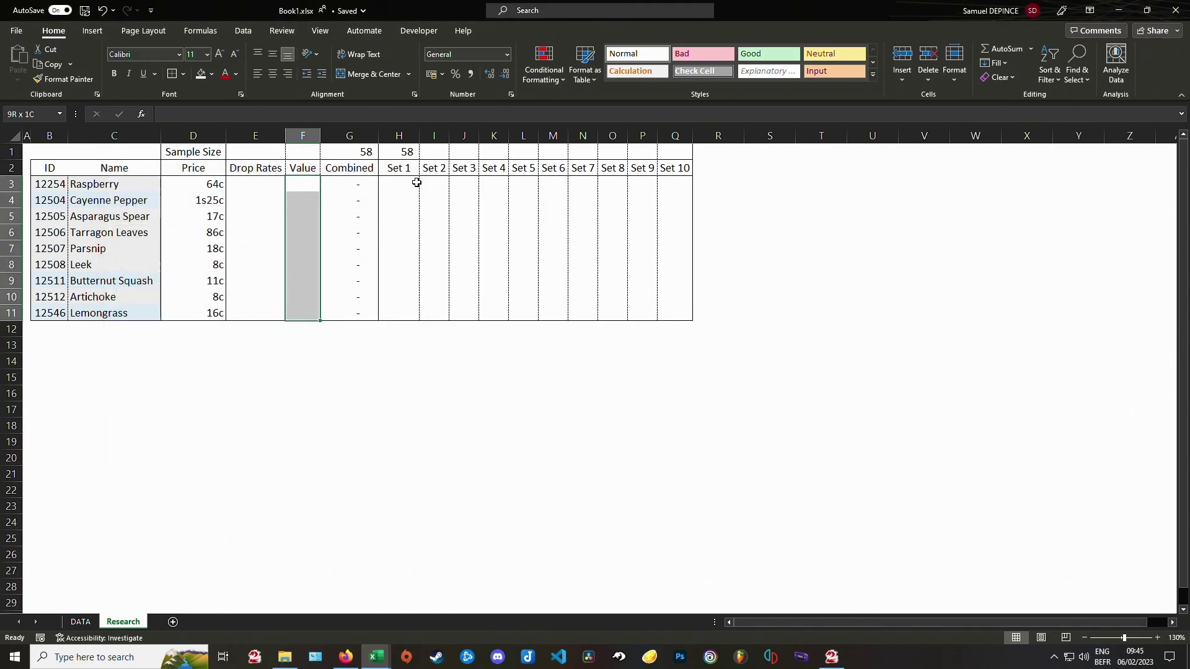
pyautogui.click(511, 95)
pyautogui.click(127, 317)
pyautogui.moveTo(412, 294); pyautogui.dragTo(412, 347)
pyautogui.click(254, 349)
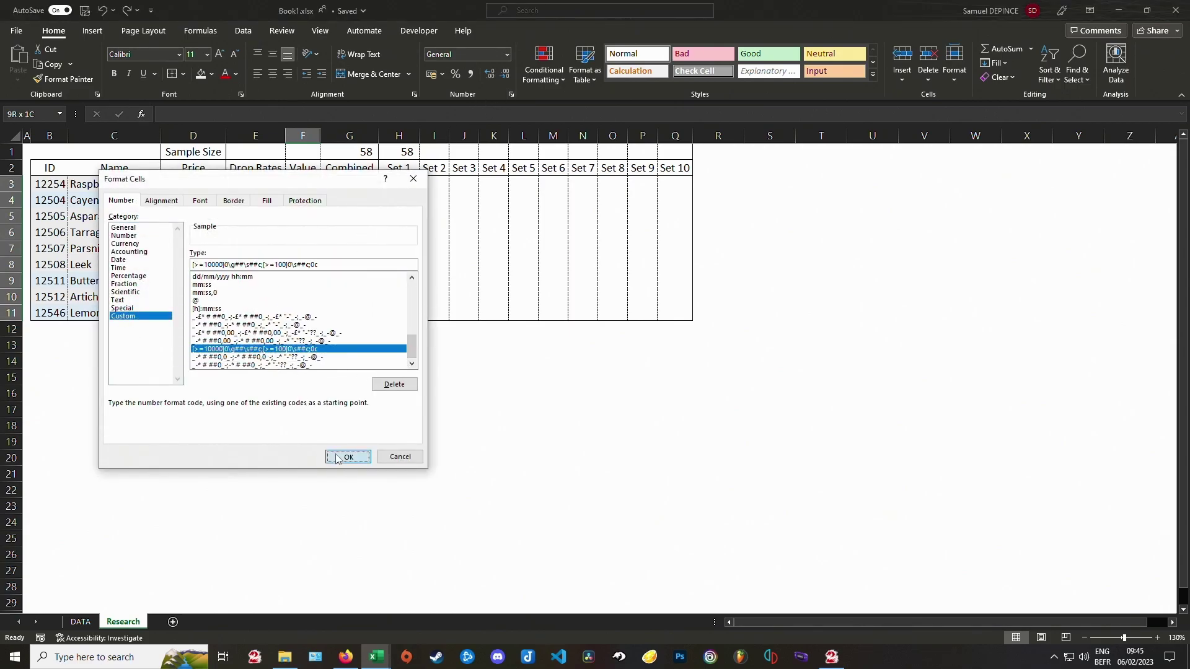
pyautogui.click(348, 457)
pyautogui.click(493, 410)
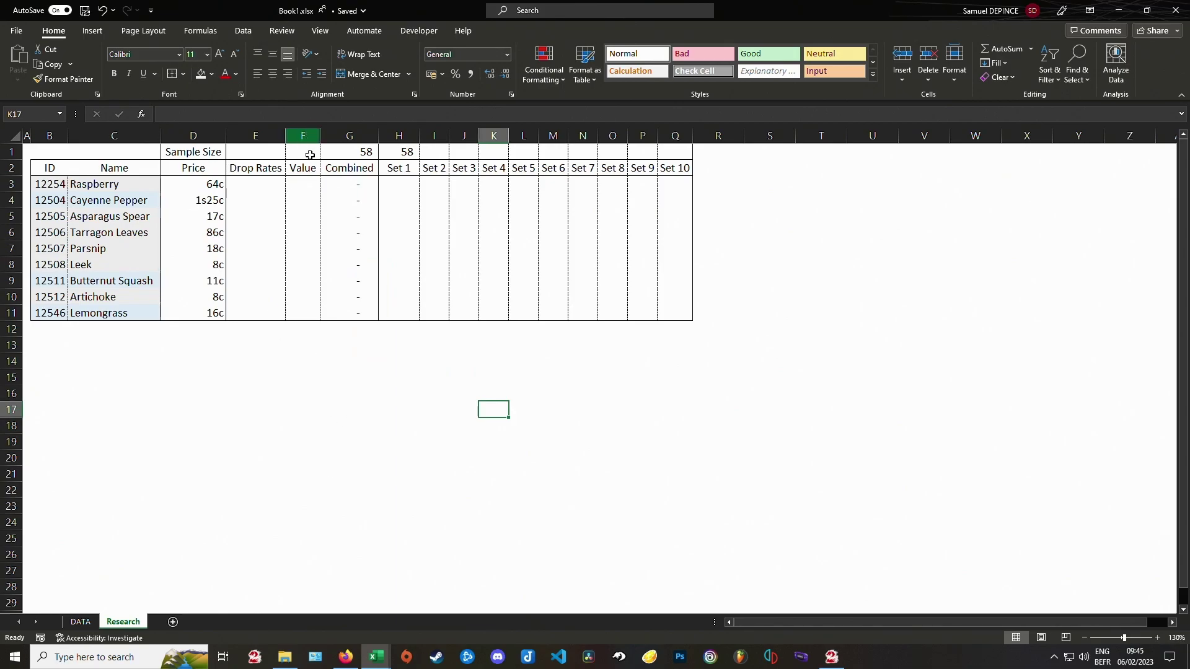
# Step: Add outside borders to the cells F12 and H12 beneath the Value and Set 1 columns
pyautogui.click(303, 326)
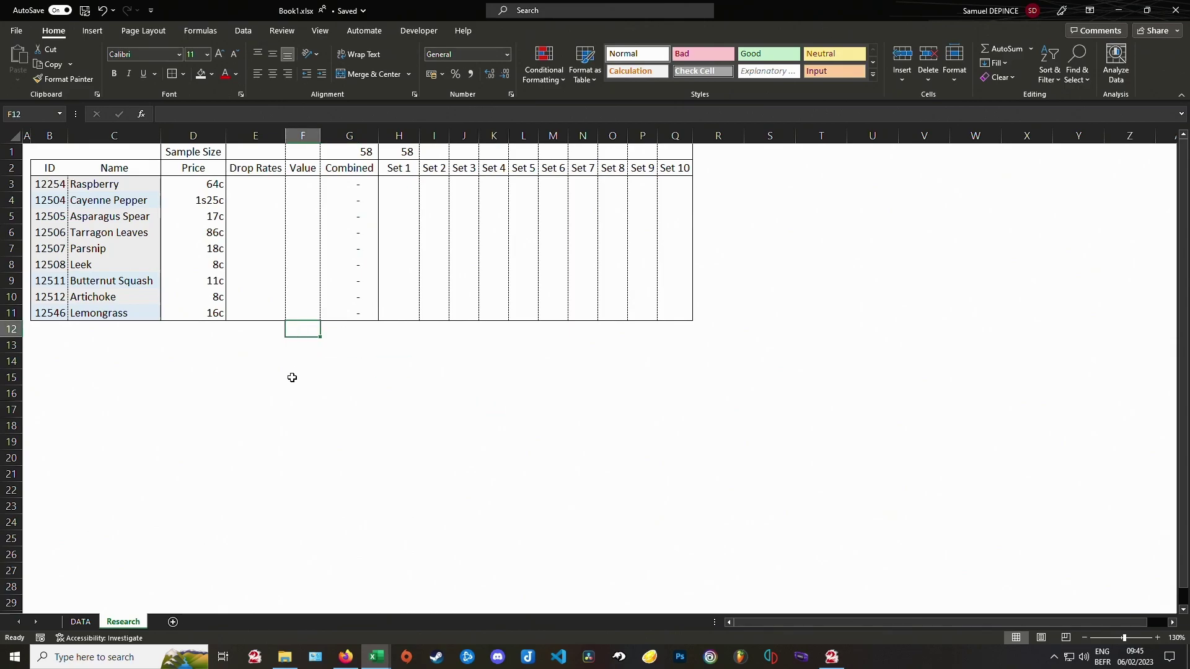
pyautogui.click(406, 326)
pyautogui.click(300, 332)
pyautogui.click(399, 330)
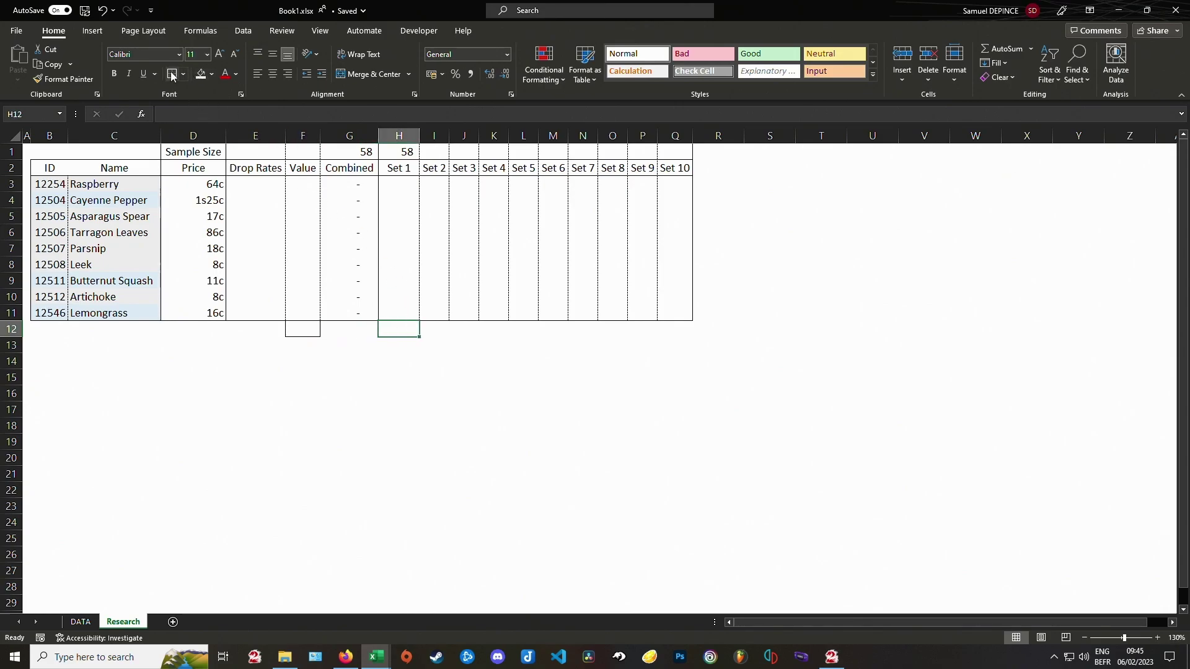
pyautogui.click(381, 377)
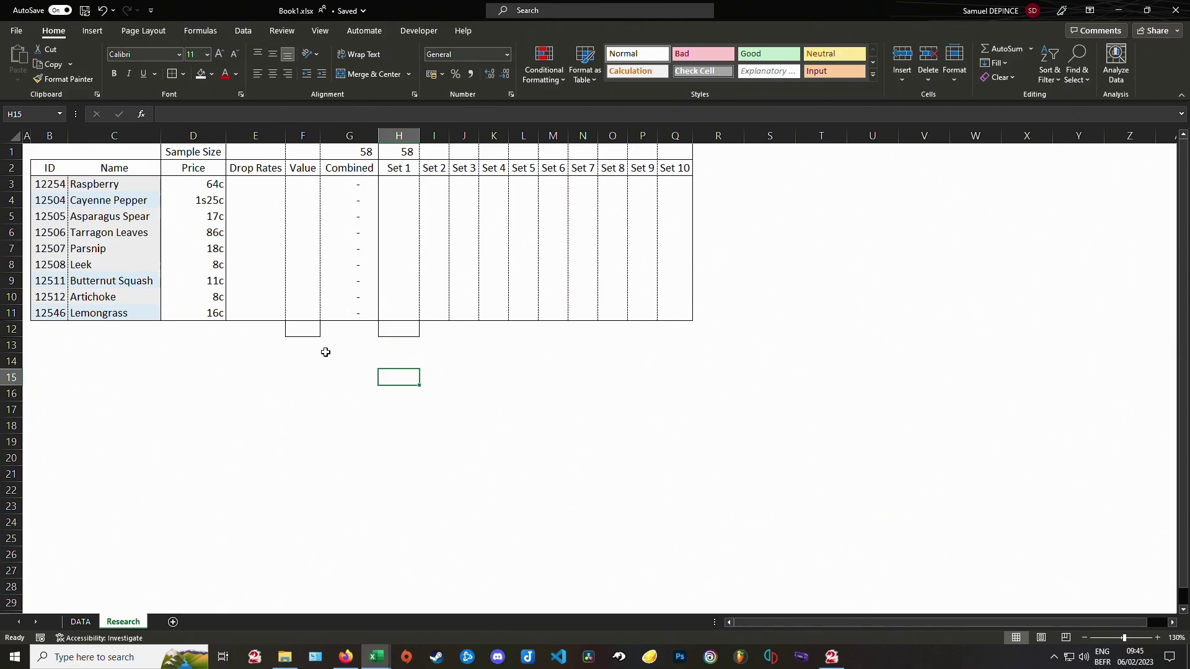
# Step: Apply the custom gold-silver-copper number format to cell F12 below the Value column
pyautogui.click(296, 328)
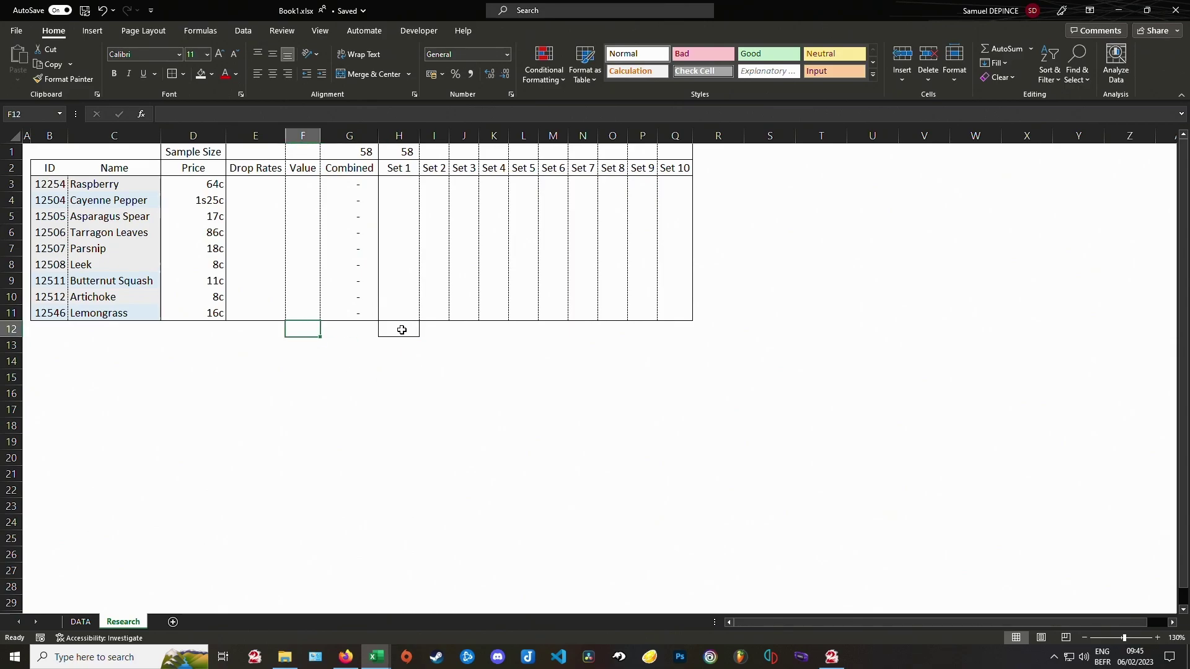
pyautogui.click(512, 94)
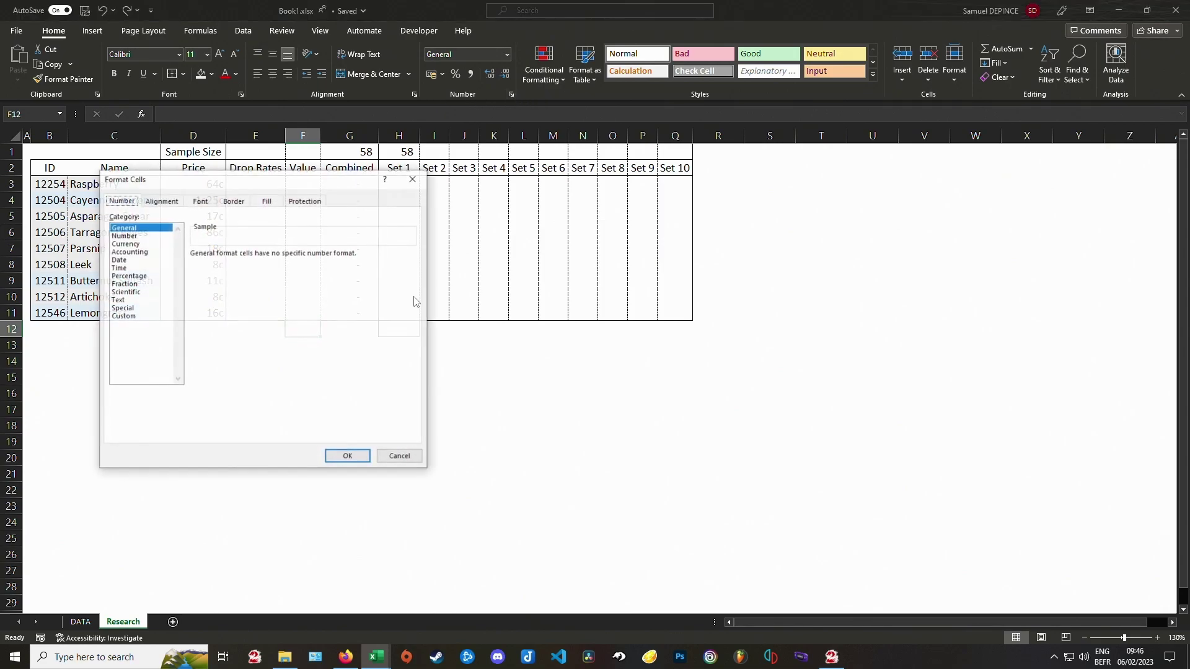
pyautogui.click(122, 308)
pyautogui.click(124, 316)
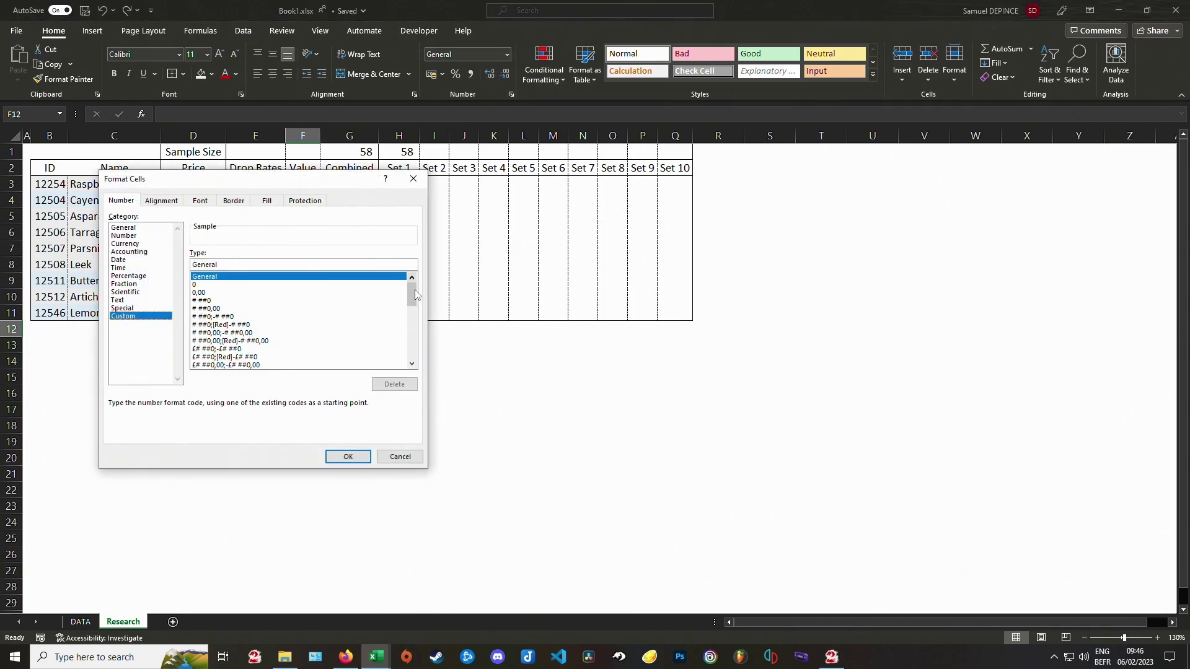
pyautogui.moveTo(411, 292); pyautogui.dragTo(411, 346)
pyautogui.click(284, 349)
pyautogui.click(349, 456)
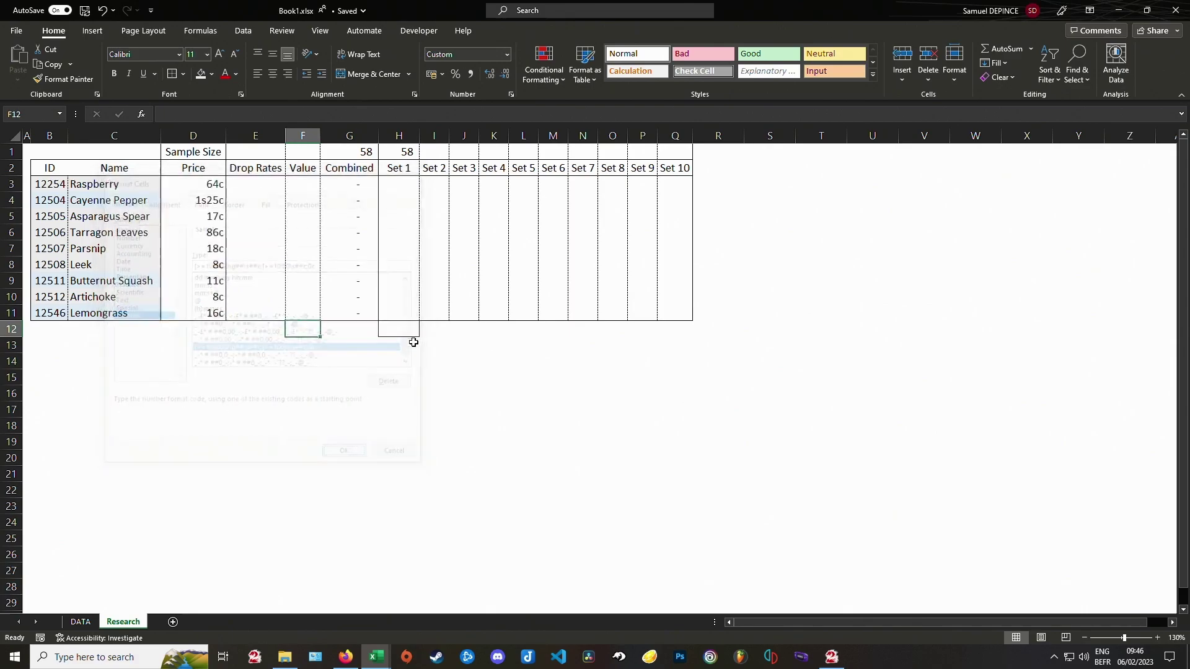
pyautogui.click(415, 334)
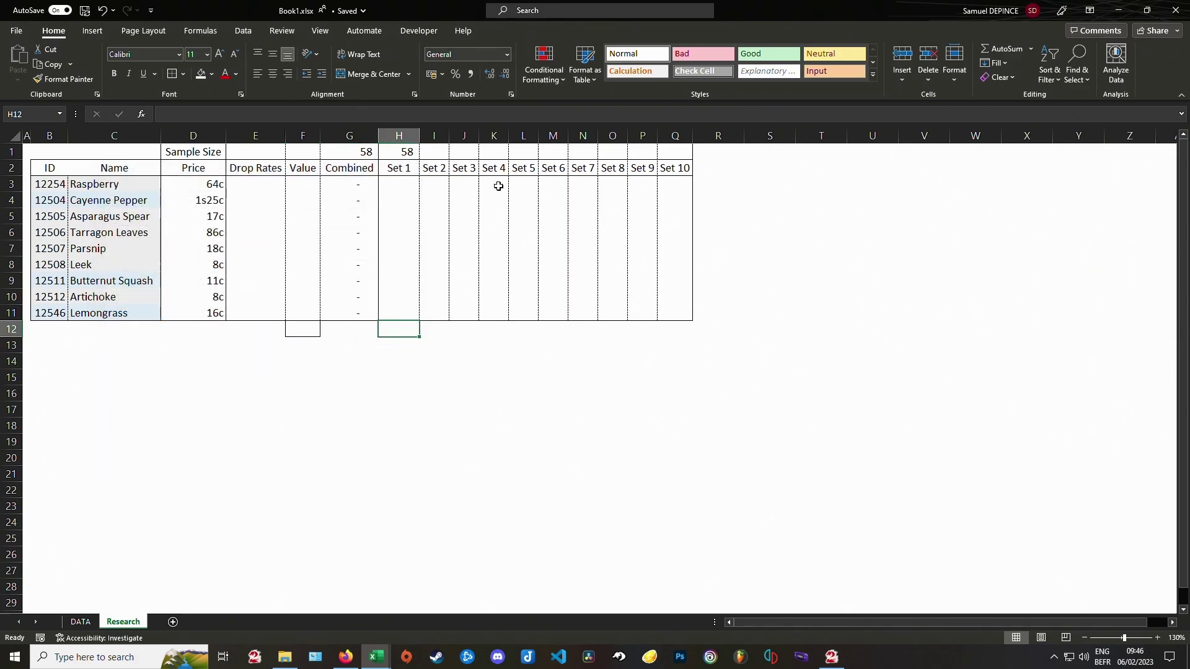
pyautogui.click(494, 344)
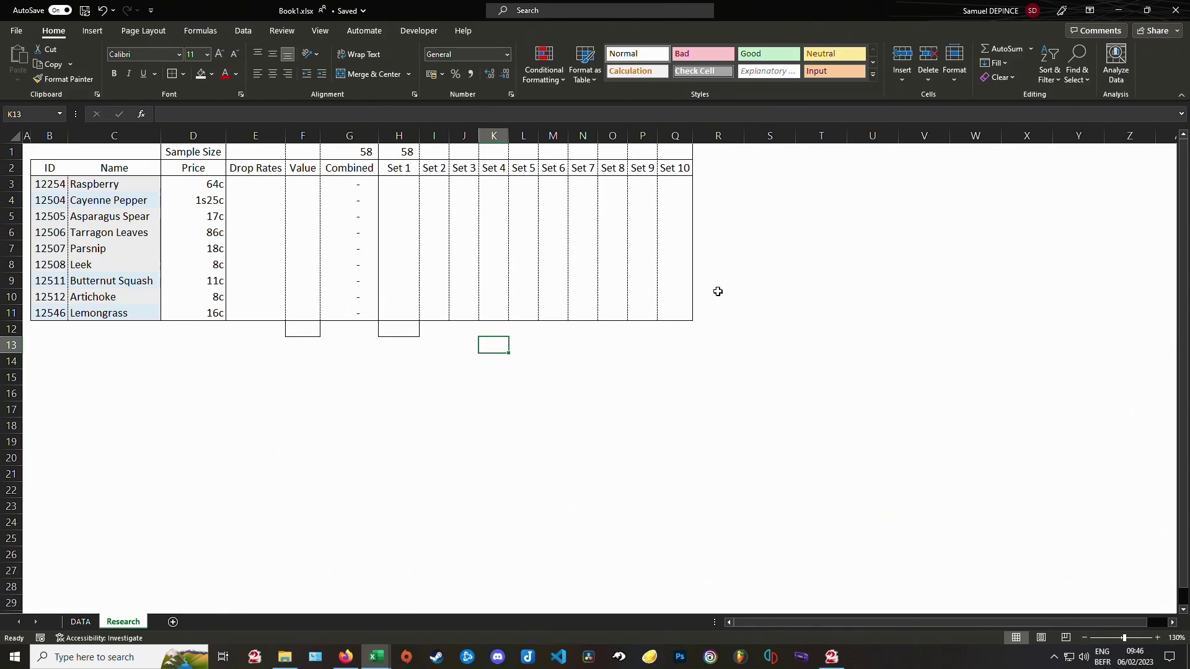
pyautogui.click(771, 248)
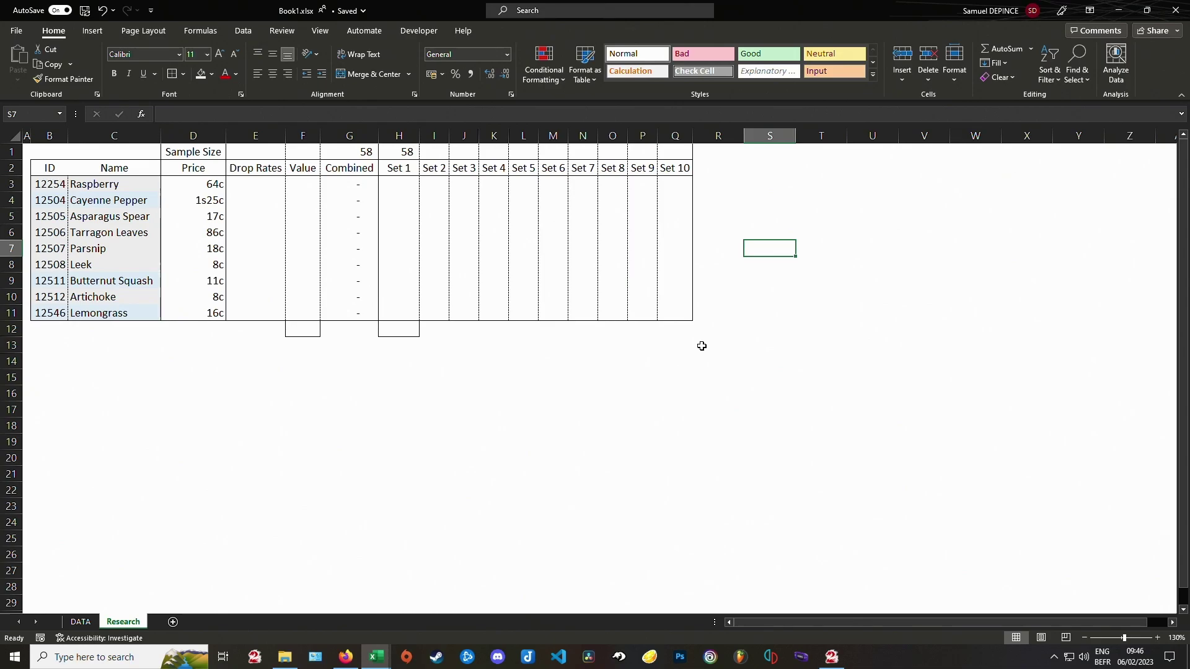
# Step: Switch to the DataWars2 farming tracker in Firefox, download its results as CSV and open the downloaded file in Excel
pyautogui.click(346, 657)
pyautogui.scroll(-6, 340, 317)
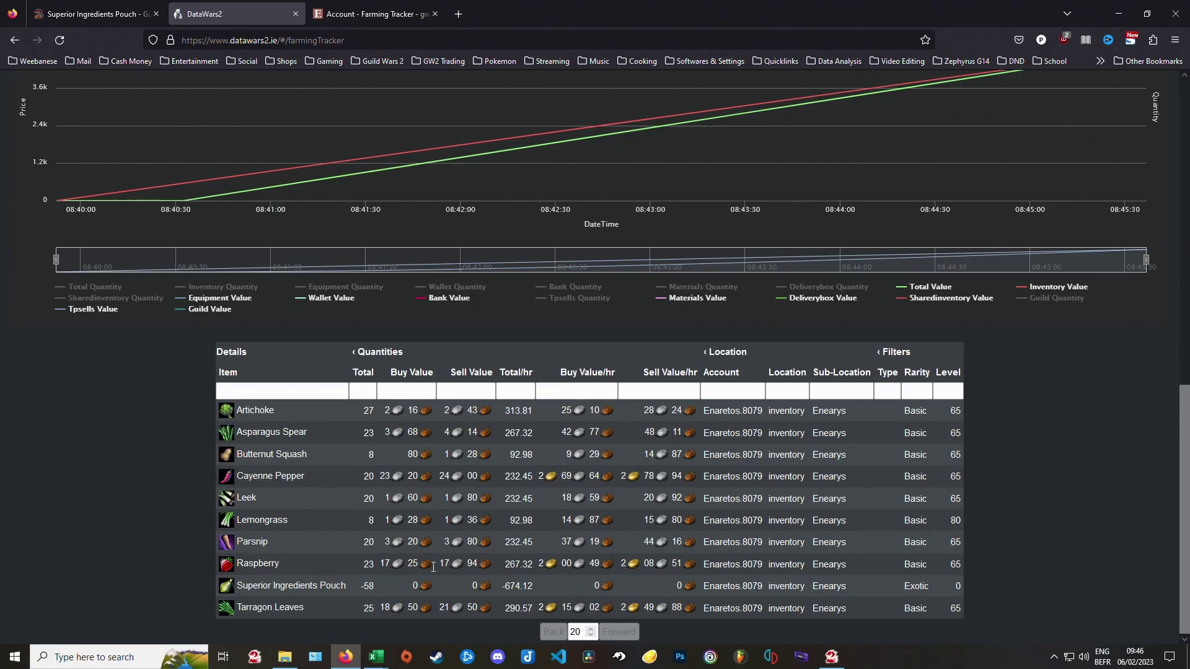
pyautogui.scroll(8, 1058, 440)
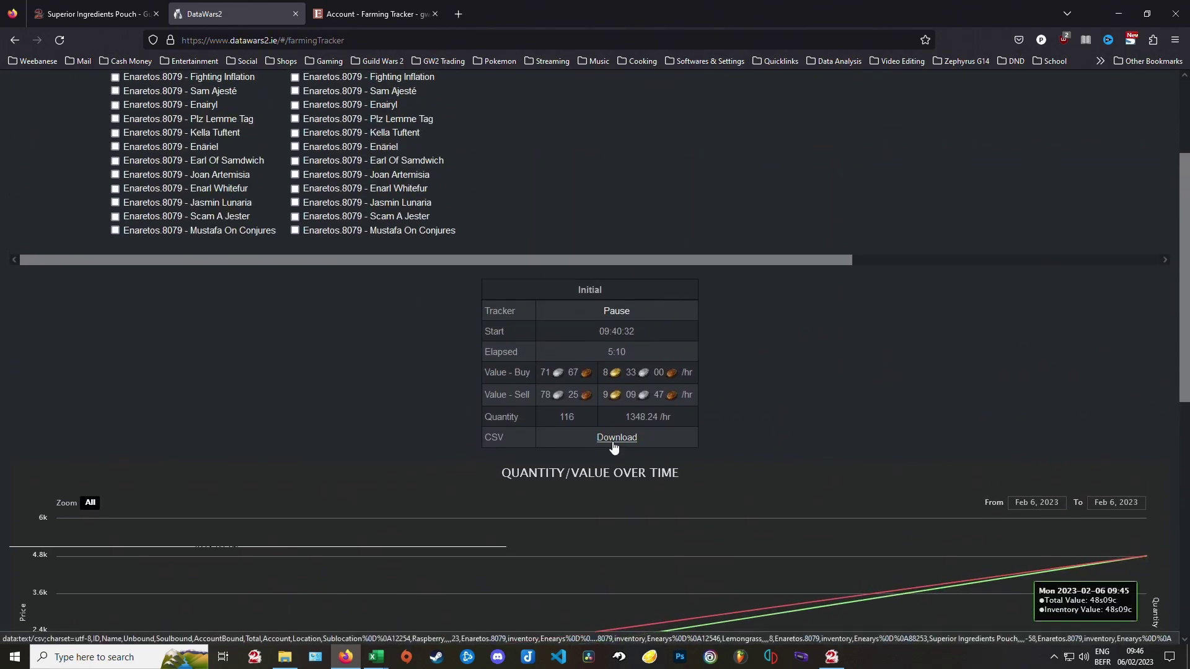
pyautogui.click(621, 438)
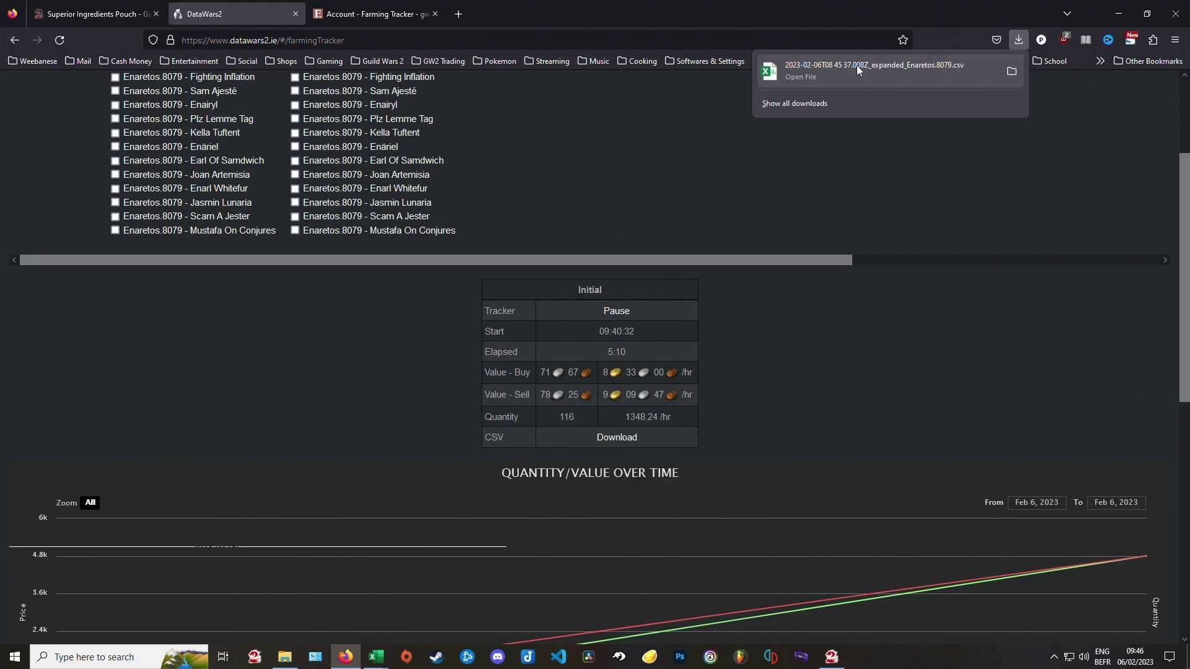
pyautogui.click(1011, 72)
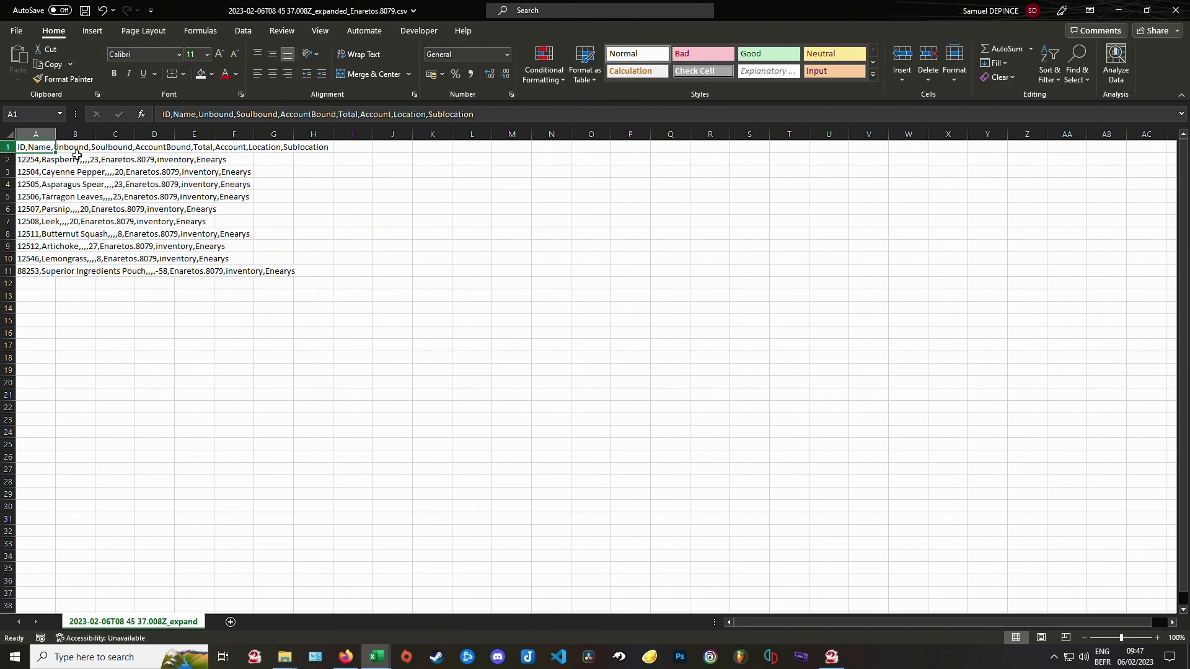
# Step: Split column A of the CSV into separate columns with Text to Columns, using comma as the only delimiter
pyautogui.click(46, 134)
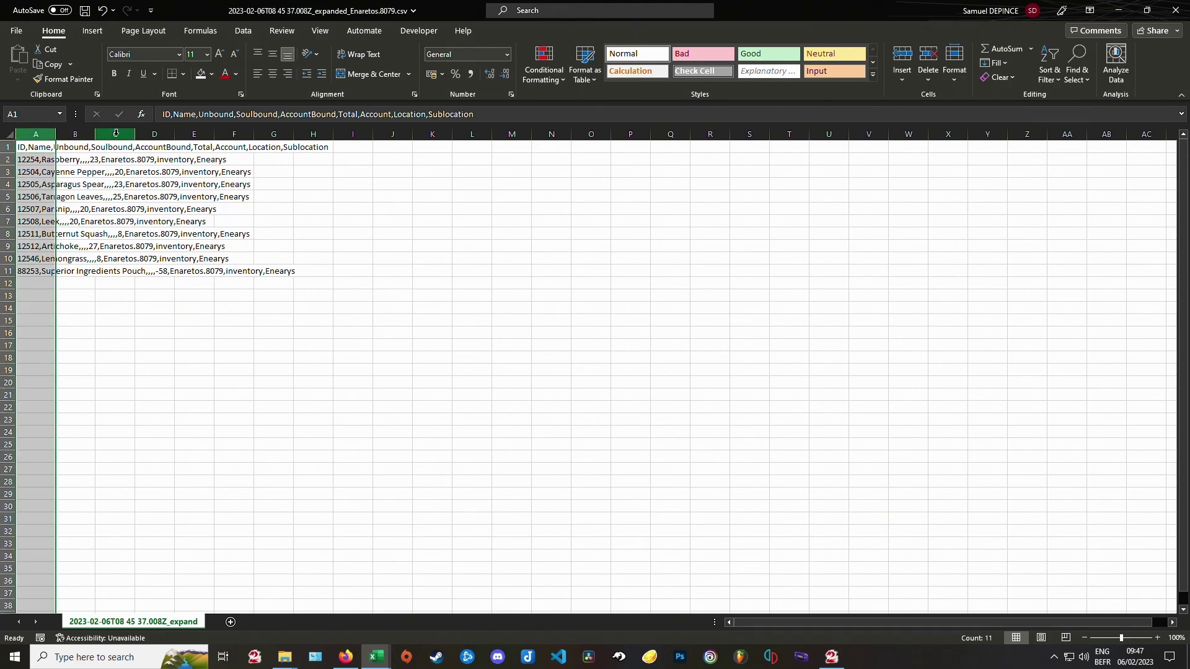
pyautogui.click(242, 31)
pyautogui.click(713, 78)
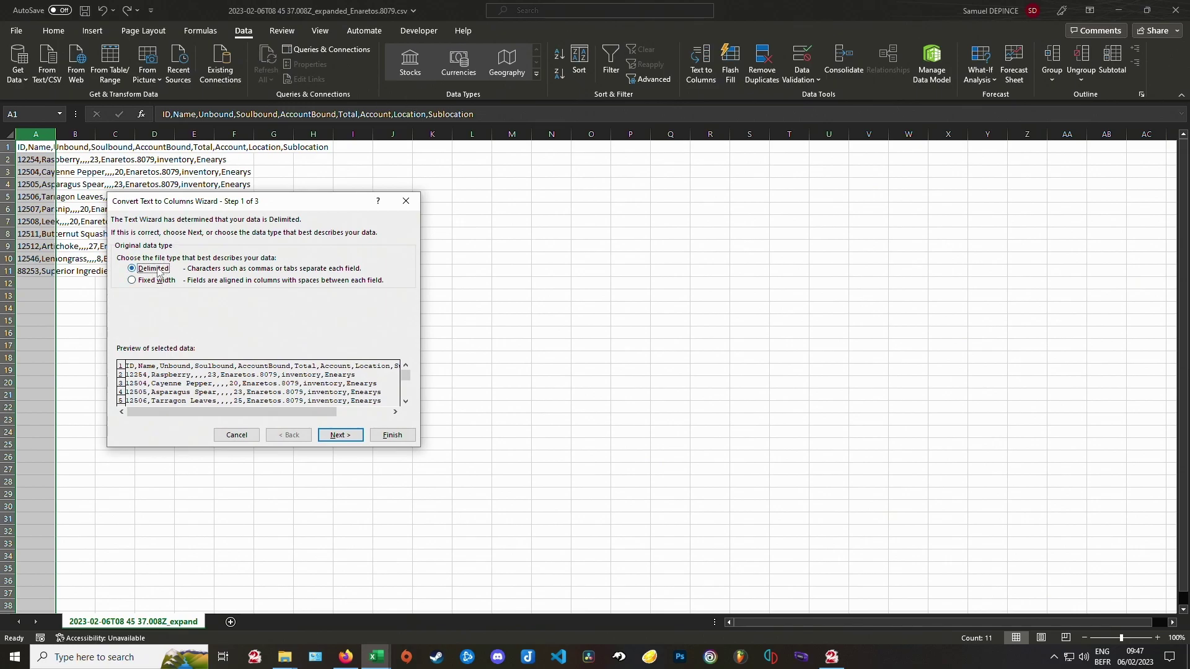
pyautogui.click(339, 435)
pyautogui.click(121, 255)
pyautogui.click(121, 278)
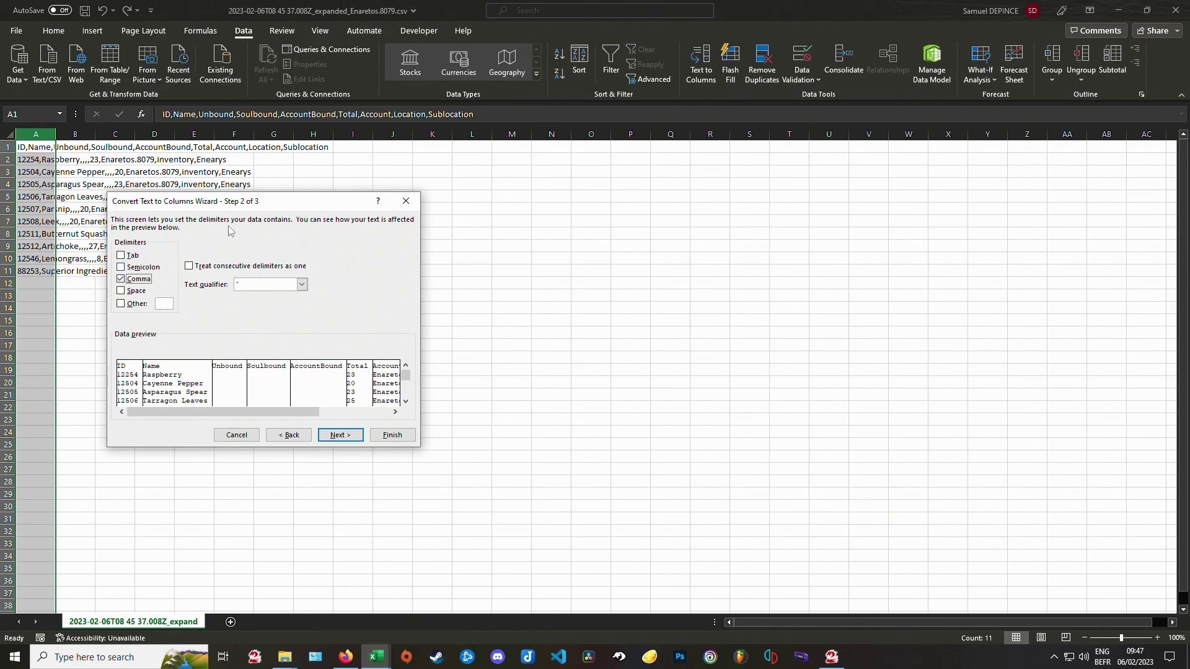
pyautogui.moveTo(292, 205); pyautogui.dragTo(502, 183)
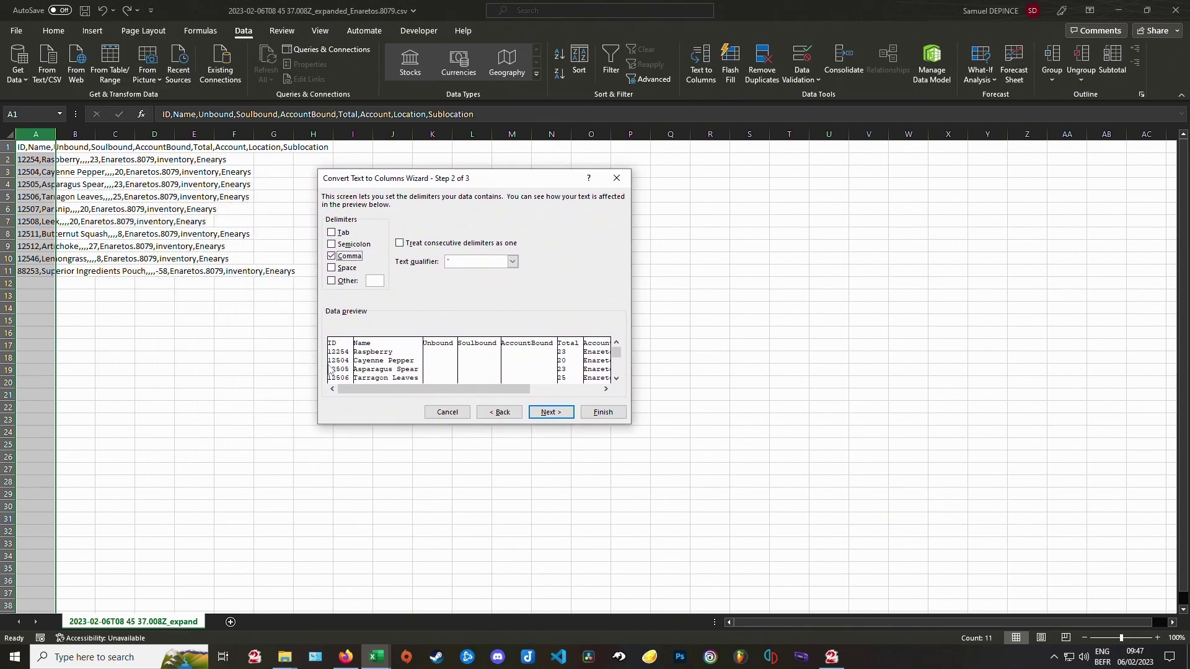
pyautogui.click(607, 413)
pyautogui.moveTo(296, 365); pyautogui.dragTo(369, 385)
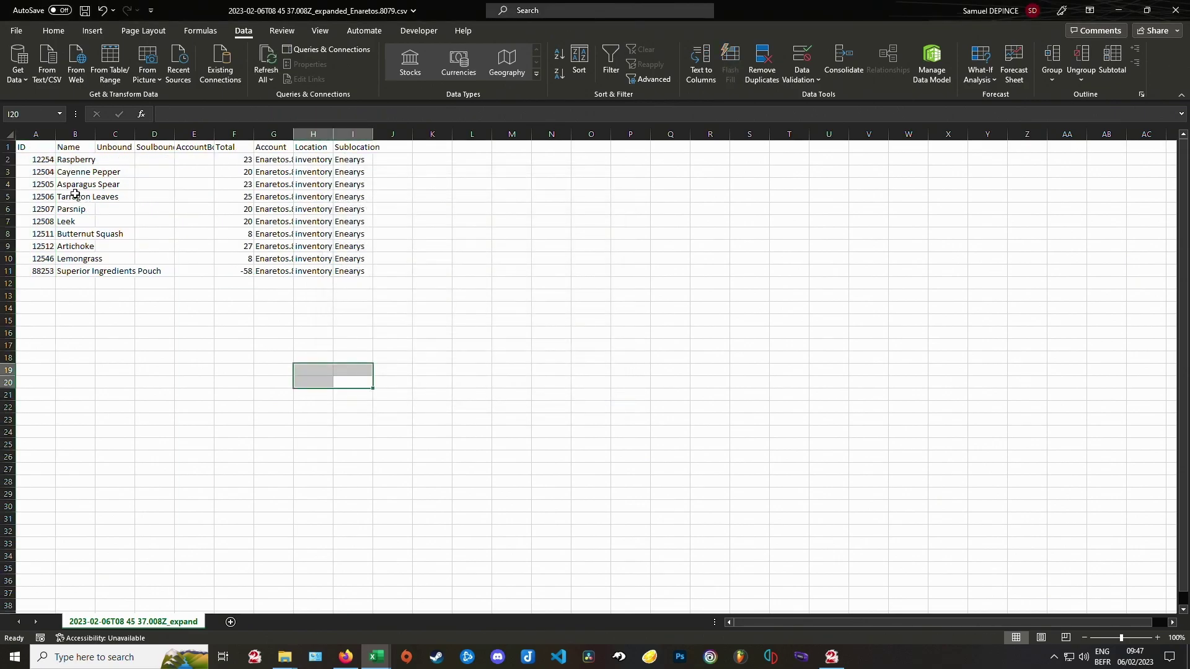
pyautogui.click(28, 159)
pyautogui.click(228, 159)
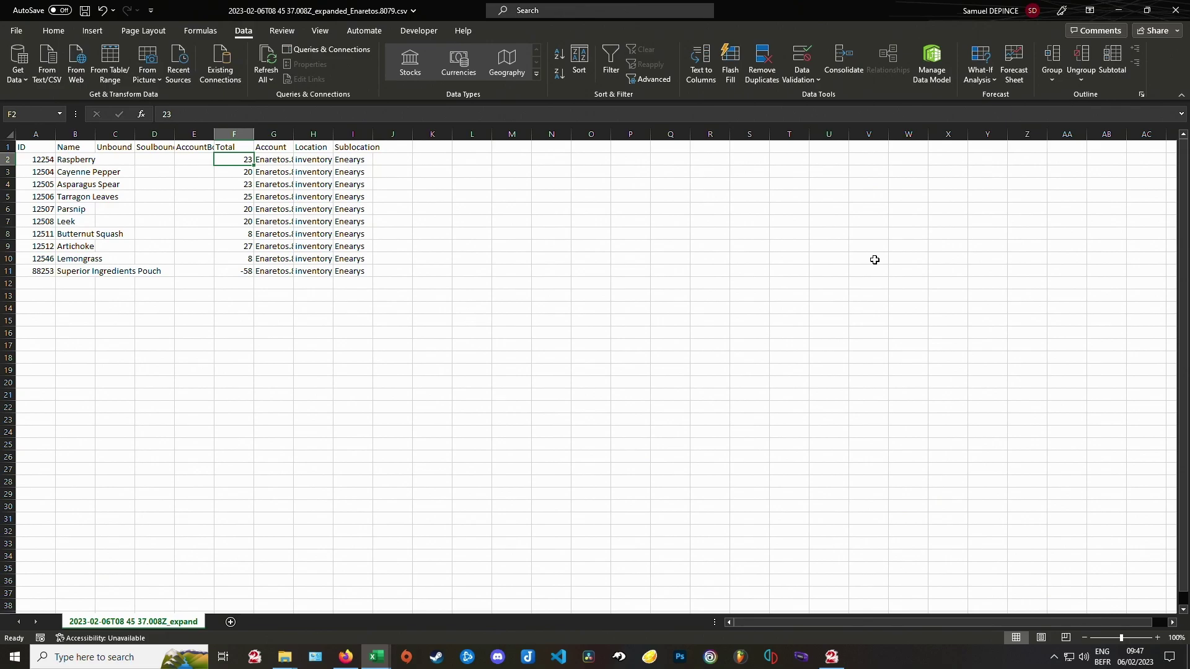
# Step: In cell H3 of the Research sheet in Book1, enter a VLOOKUP of $B3 in the CSV's columns A:F, returning column 6 with exact match FALSE
pyautogui.click(1119, 10)
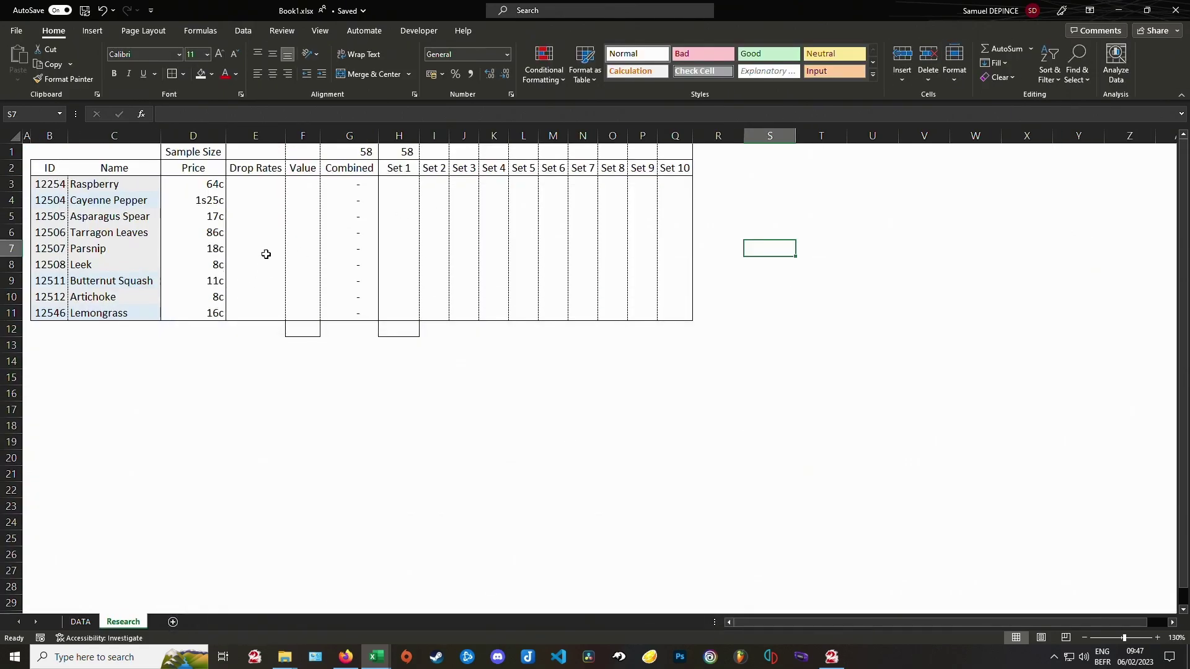
pyautogui.click(402, 183)
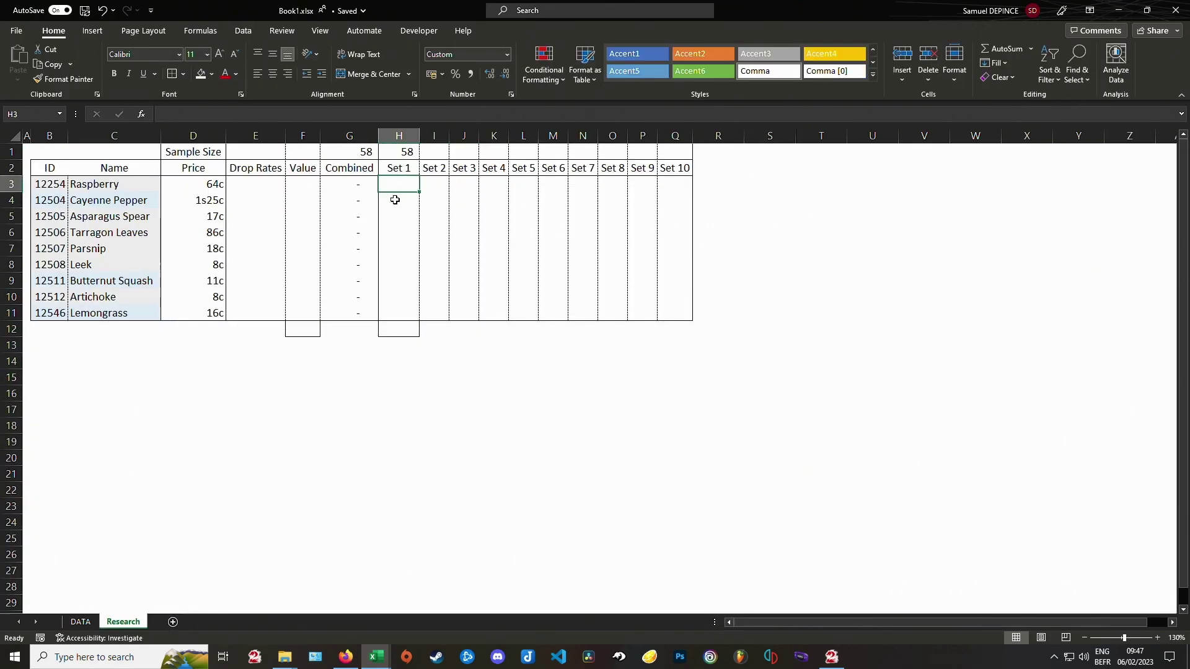
pyautogui.write('=vlookup(')
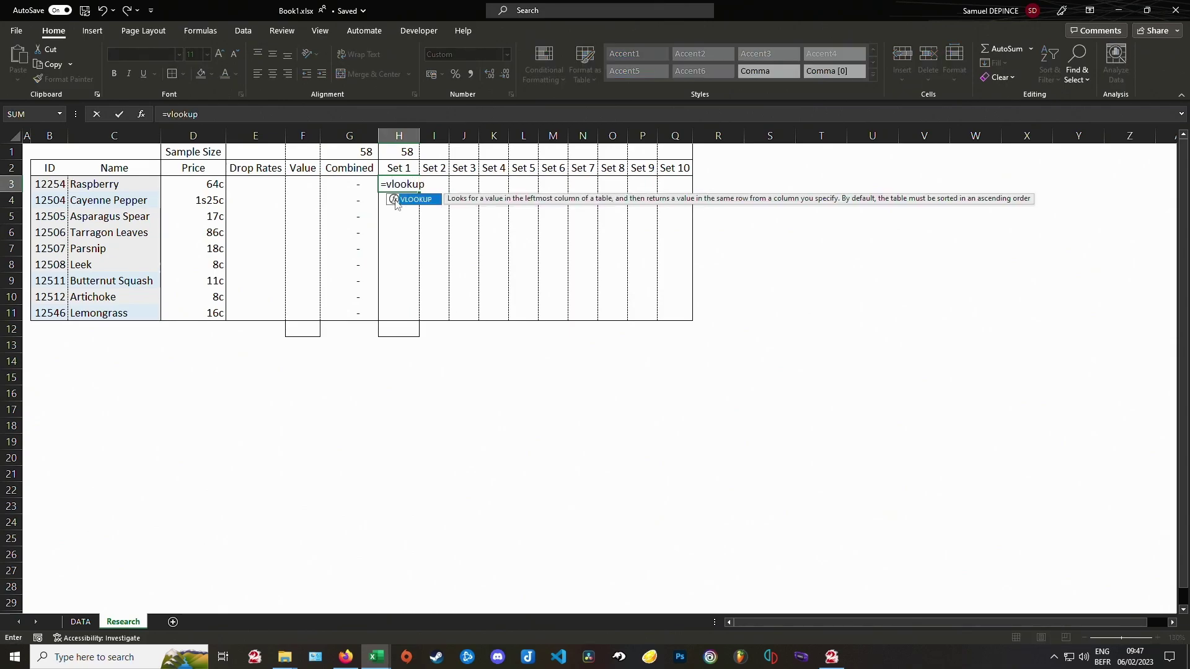
pyautogui.click(55, 186)
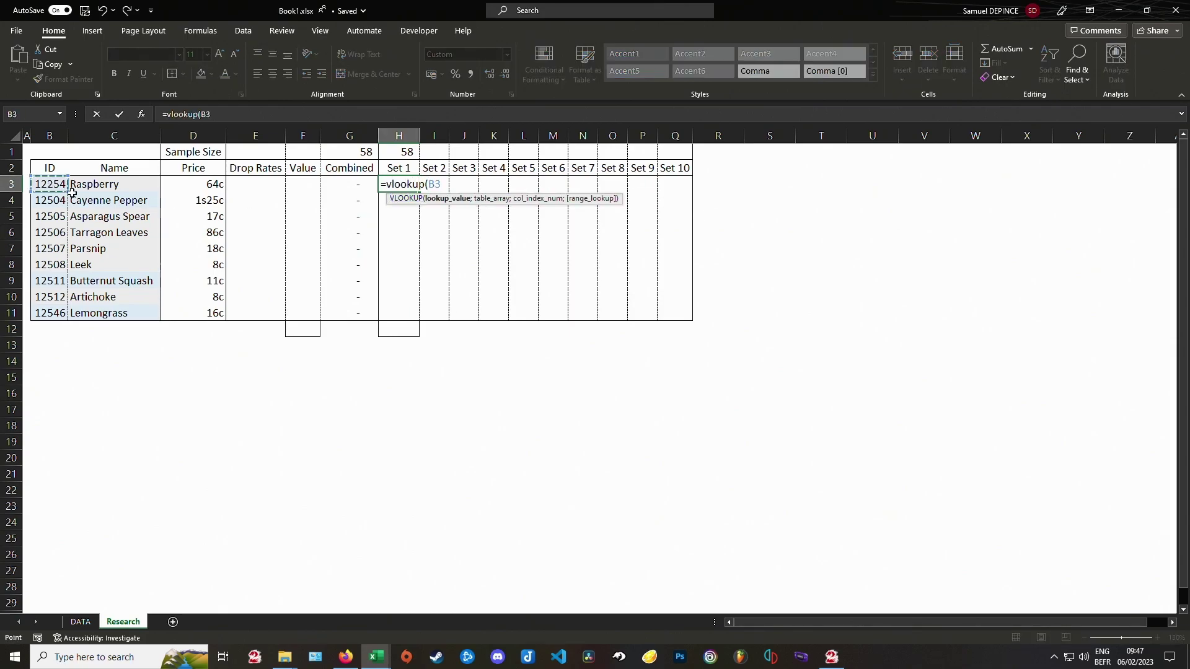
pyautogui.press('F4')
pyautogui.press('F4')
pyautogui.press('F4')
pyautogui.write(';')
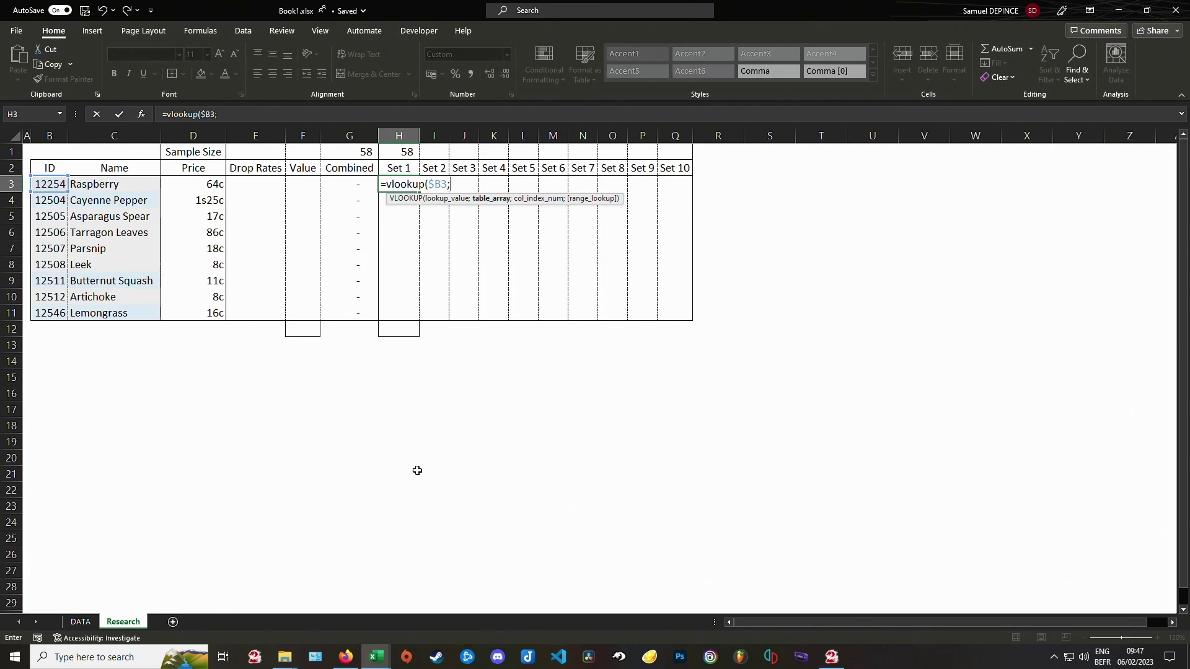
pyautogui.moveTo(389, 664)
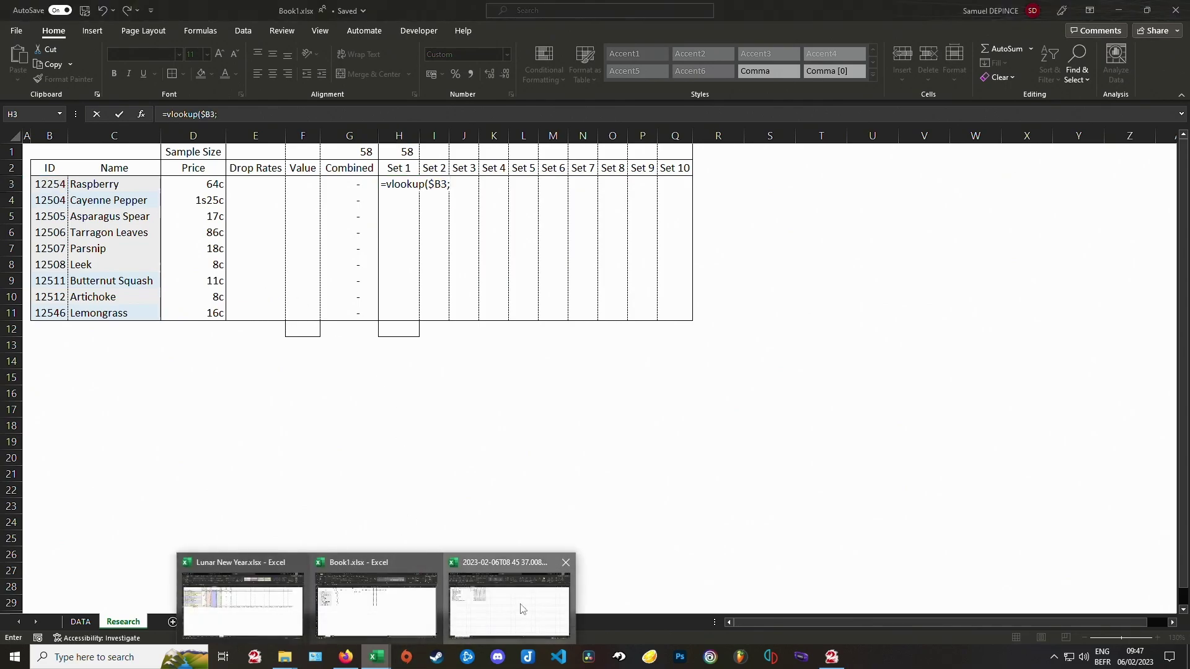
pyautogui.click(506, 592)
pyautogui.moveTo(30, 132); pyautogui.dragTo(243, 133)
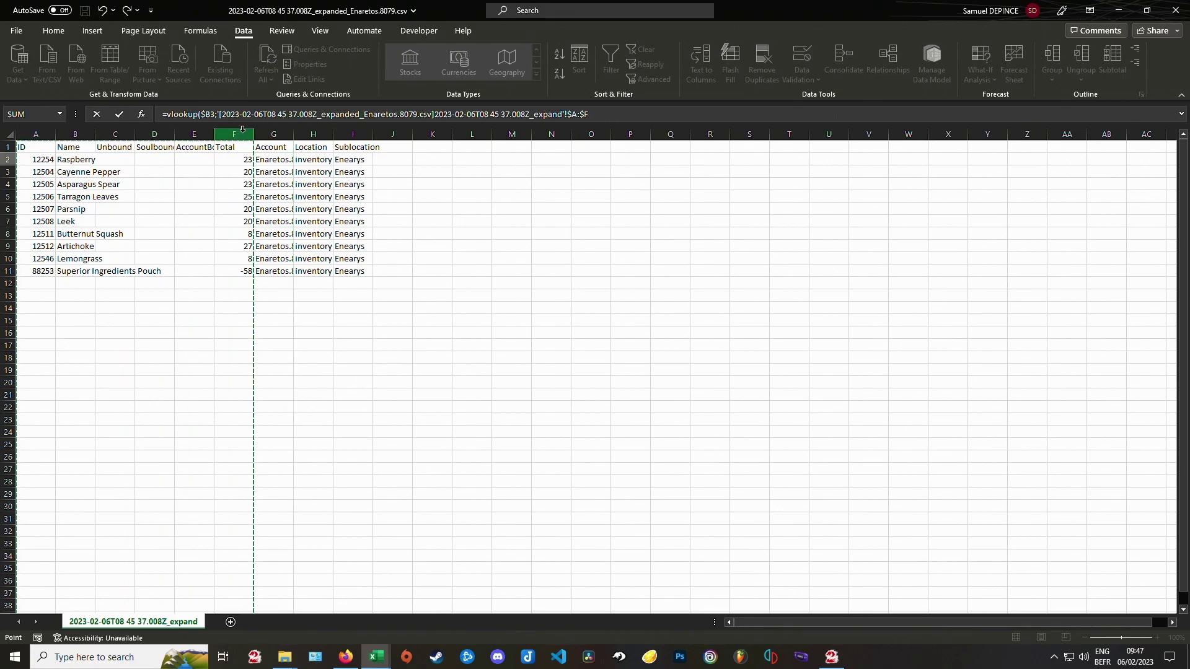
pyautogui.write(';6;FAL')
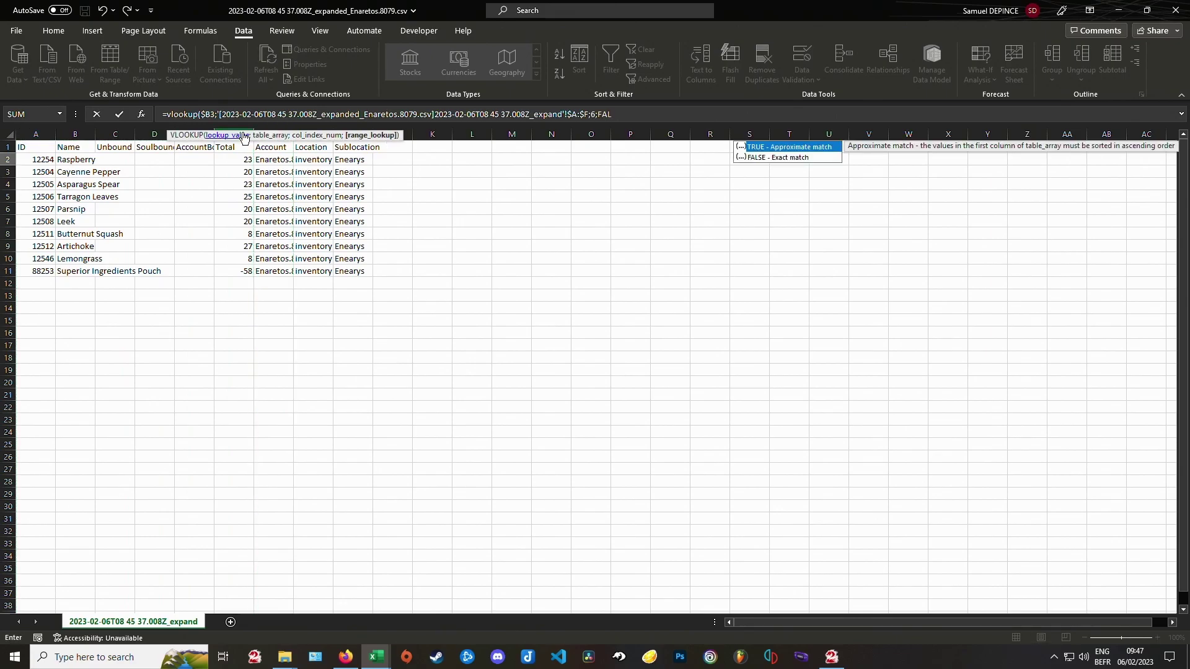
pyautogui.write('SE)')
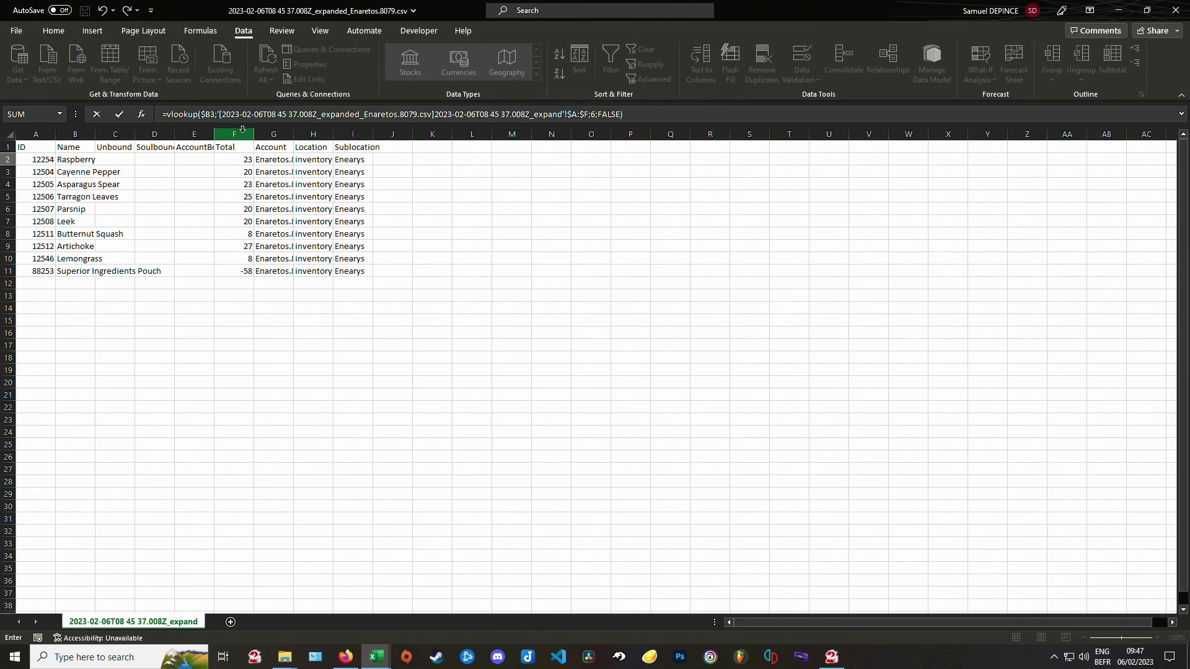
pyautogui.press('Return')
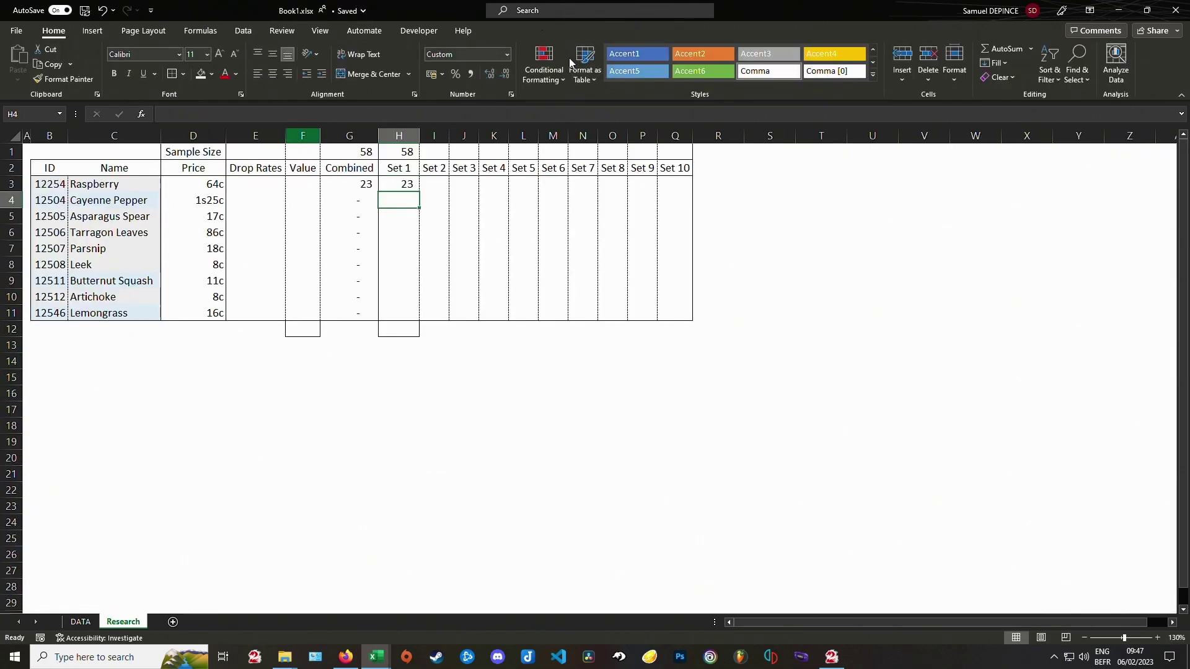
# Step: Copy the H3 lookup formula down the Set 1 column through H11, pasting formulas only
pyautogui.click(409, 189)
pyautogui.hotkey('ctrl', 'c')
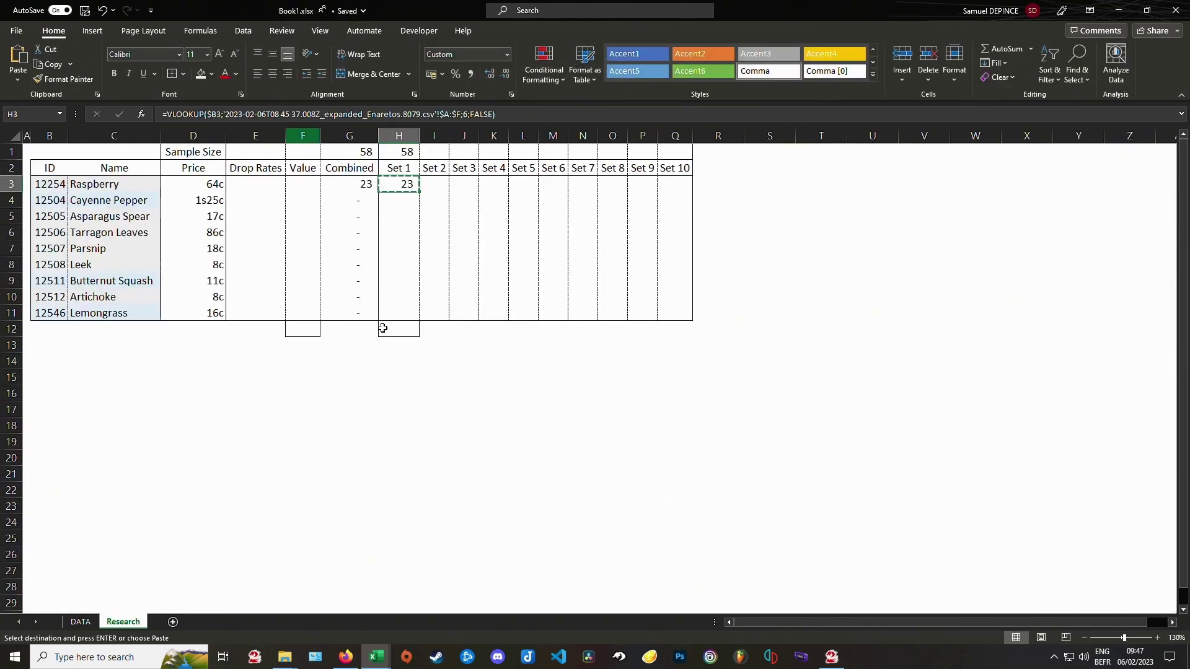
pyautogui.keyDown('shift'); pyautogui.click(397, 315); pyautogui.keyUp('shift')
pyautogui.hotkey('ctrl', 'alt', 'v')
pyautogui.press('f')
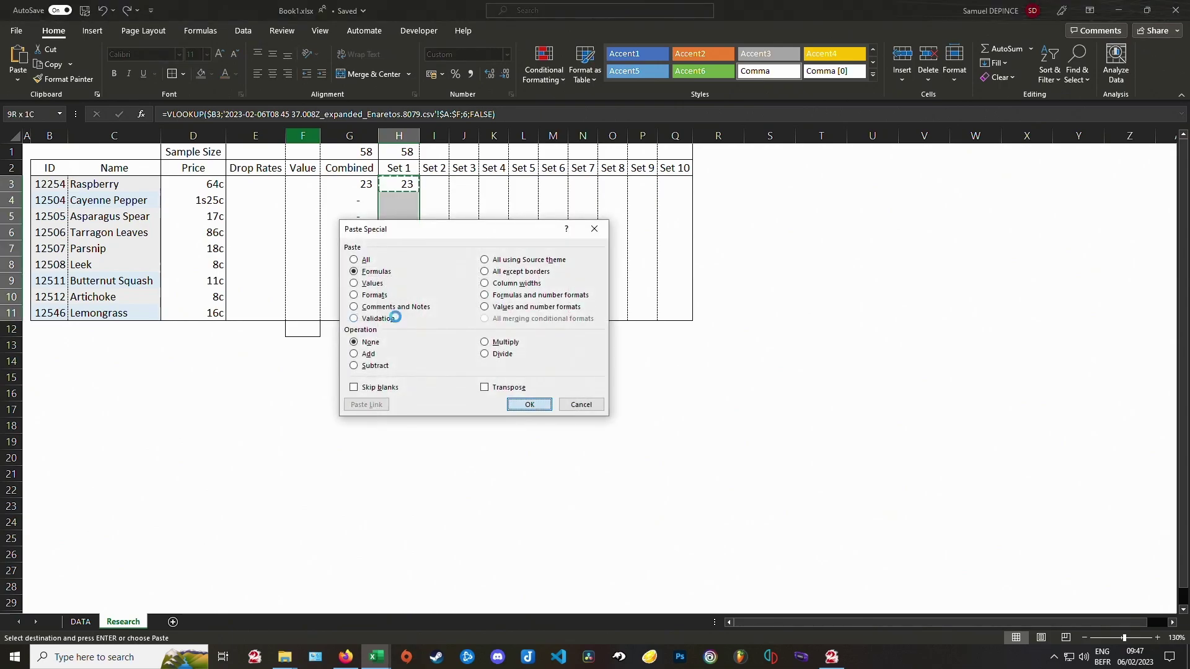
pyautogui.press('Return')
pyautogui.click(524, 444)
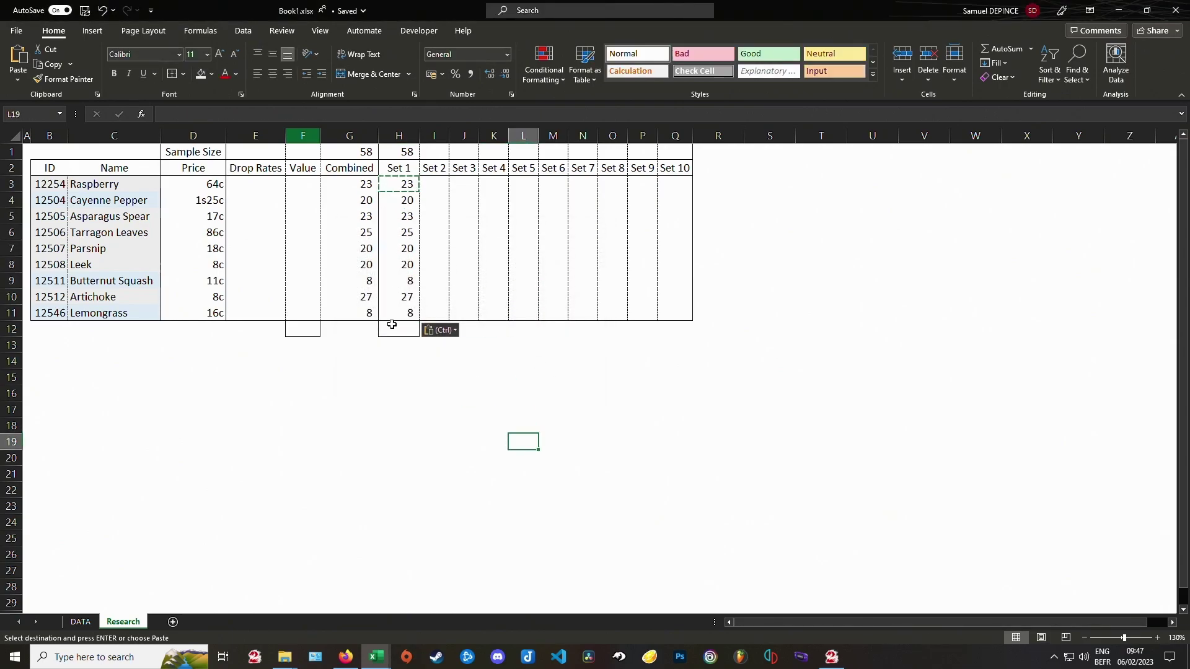
# Step: Replace the lookup formulas in H3:H11 with their static values using Paste Special
pyautogui.click(400, 187)
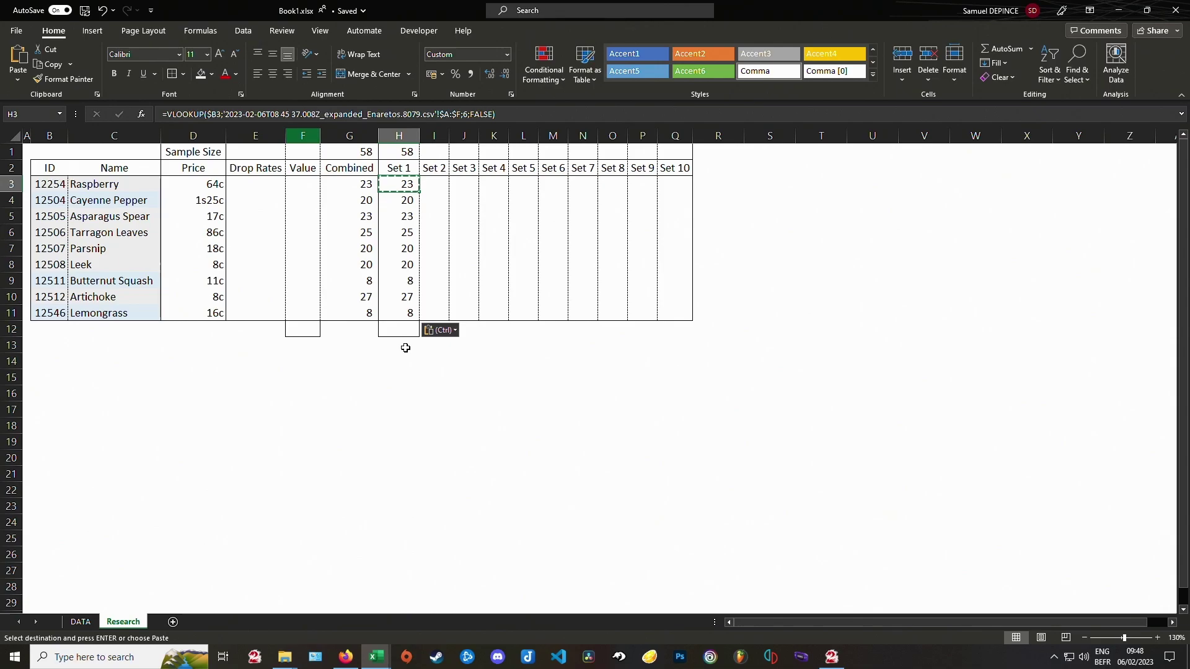
pyautogui.keyDown('shift'); pyautogui.click(407, 313); pyautogui.keyUp('shift')
pyautogui.hotkey('ctrl', 'alt', 'v')
pyautogui.press('Down')
pyautogui.press('Down')
pyautogui.press('Return')
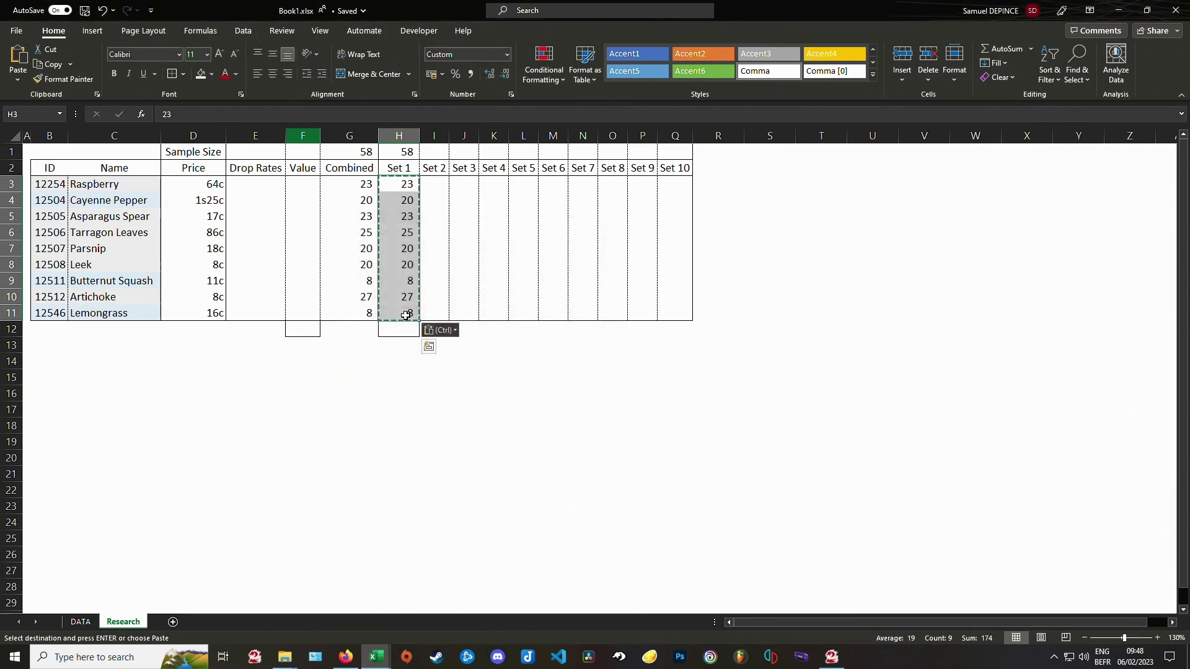
pyautogui.click(455, 266)
pyautogui.click(449, 392)
# Step: Total the Set 1 quantities in cell H12 with a SUM of H3:H11
pyautogui.click(399, 330)
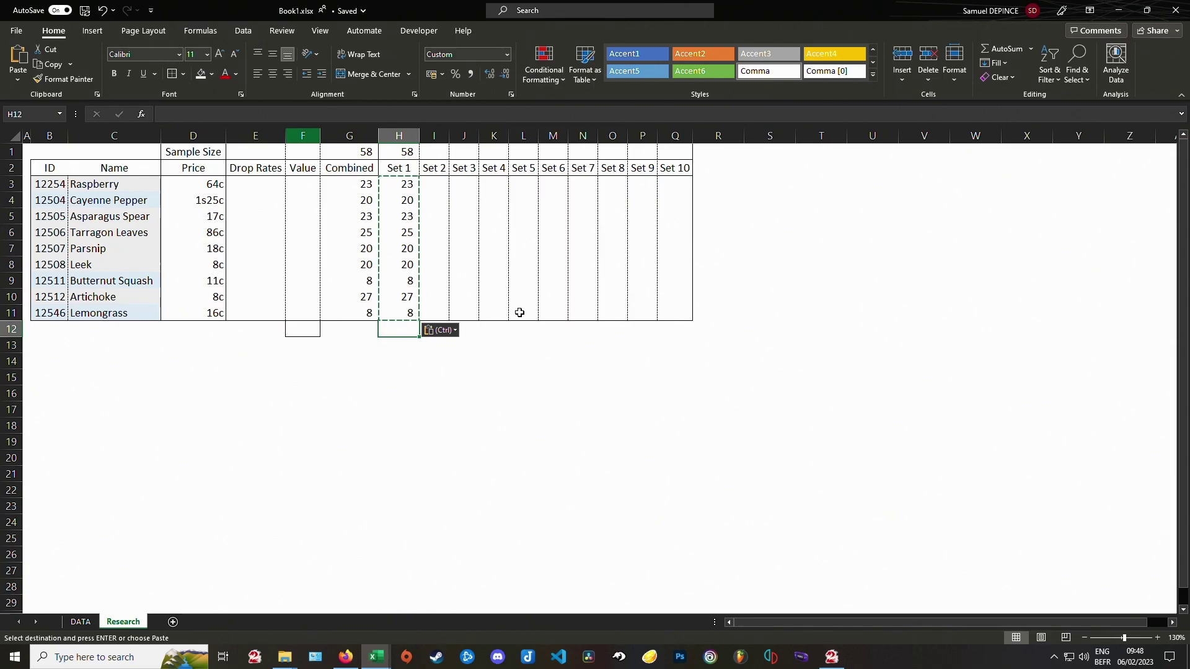
pyautogui.write('=sum(')
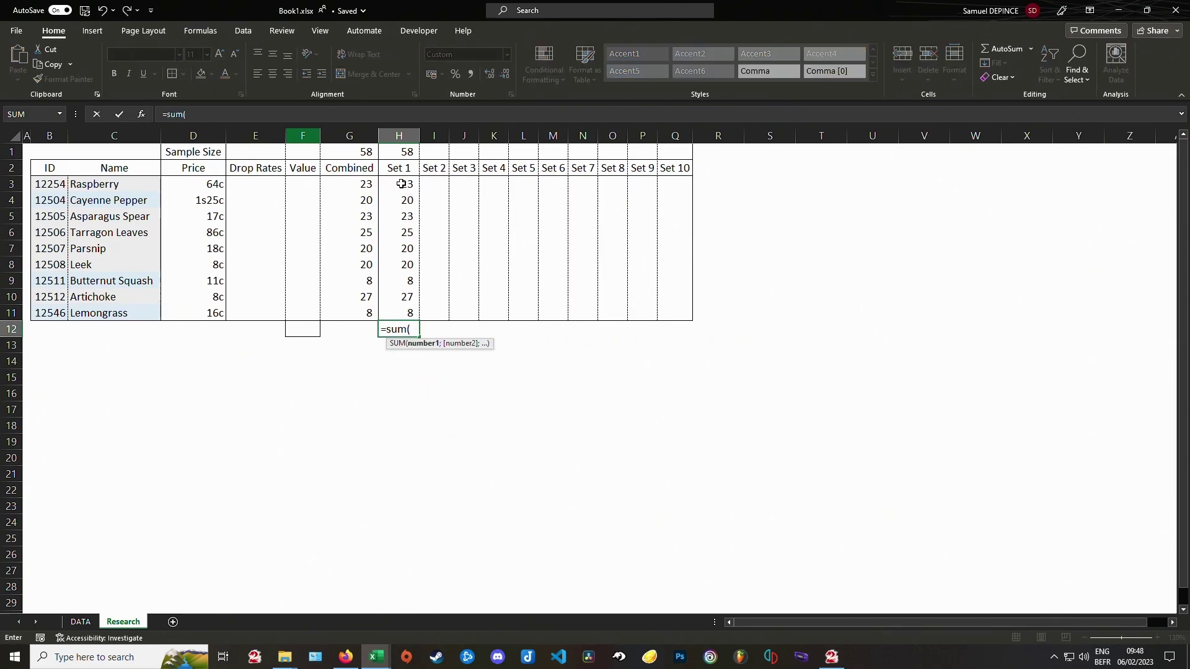
pyautogui.moveTo(401, 184); pyautogui.dragTo(410, 310)
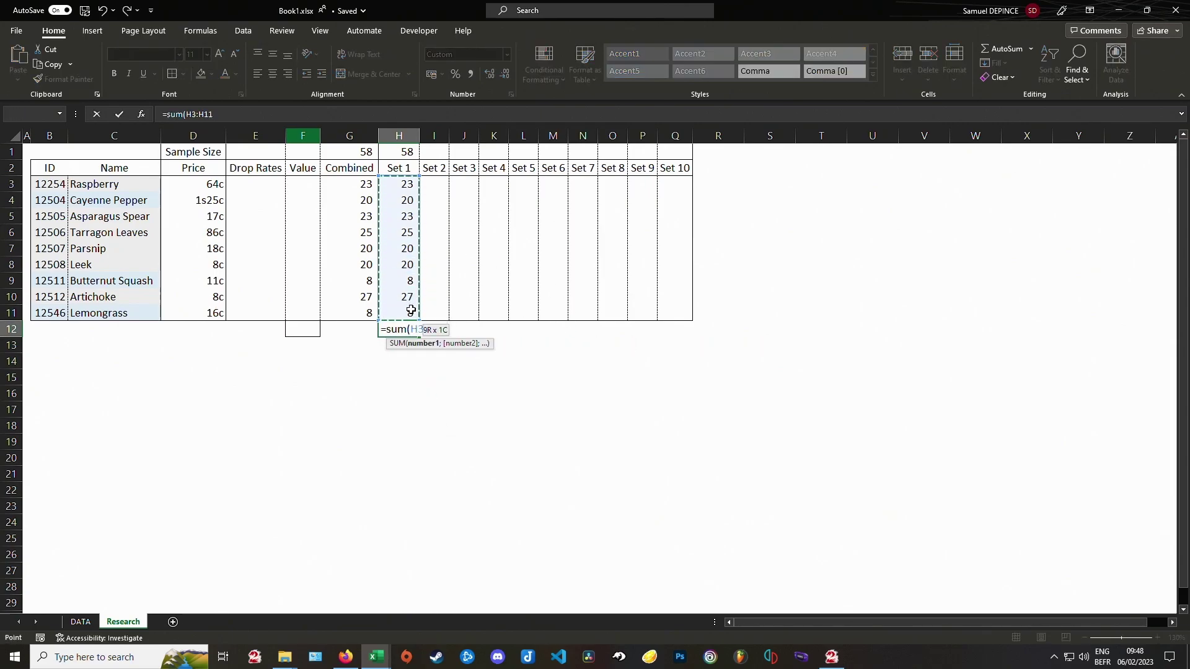
pyautogui.press('Return')
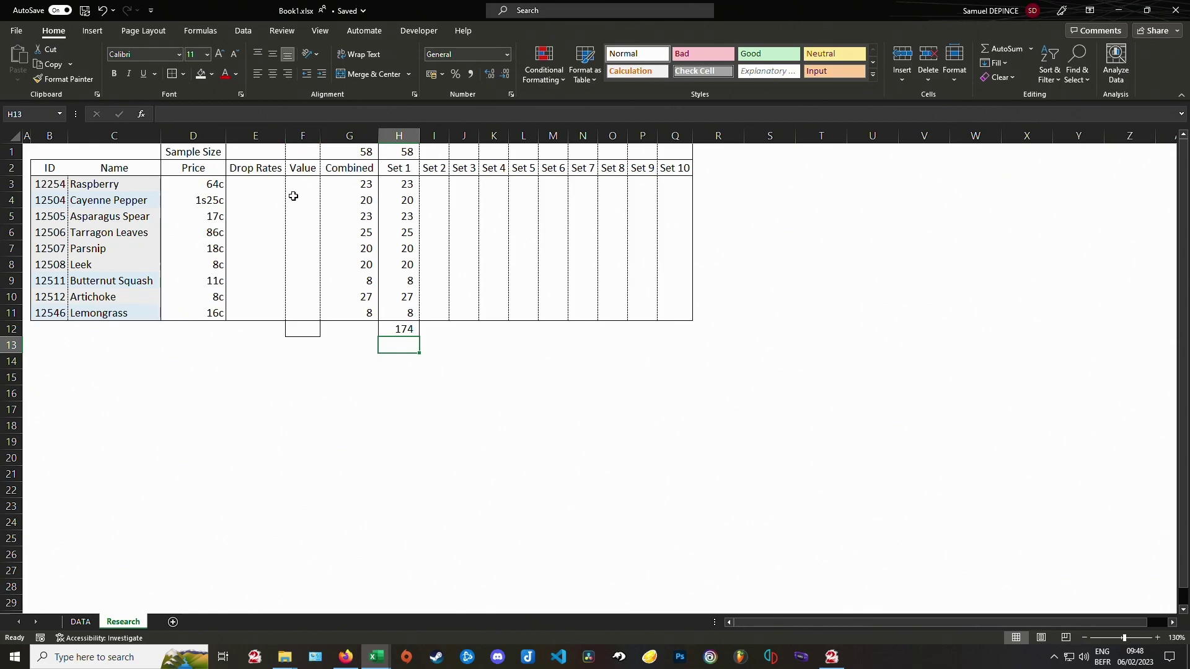
# Step: Enter the Raspberry drop rate formula =G3/$G$1 in cell E3, keeping the sample size reference absolute
pyautogui.click(247, 186)
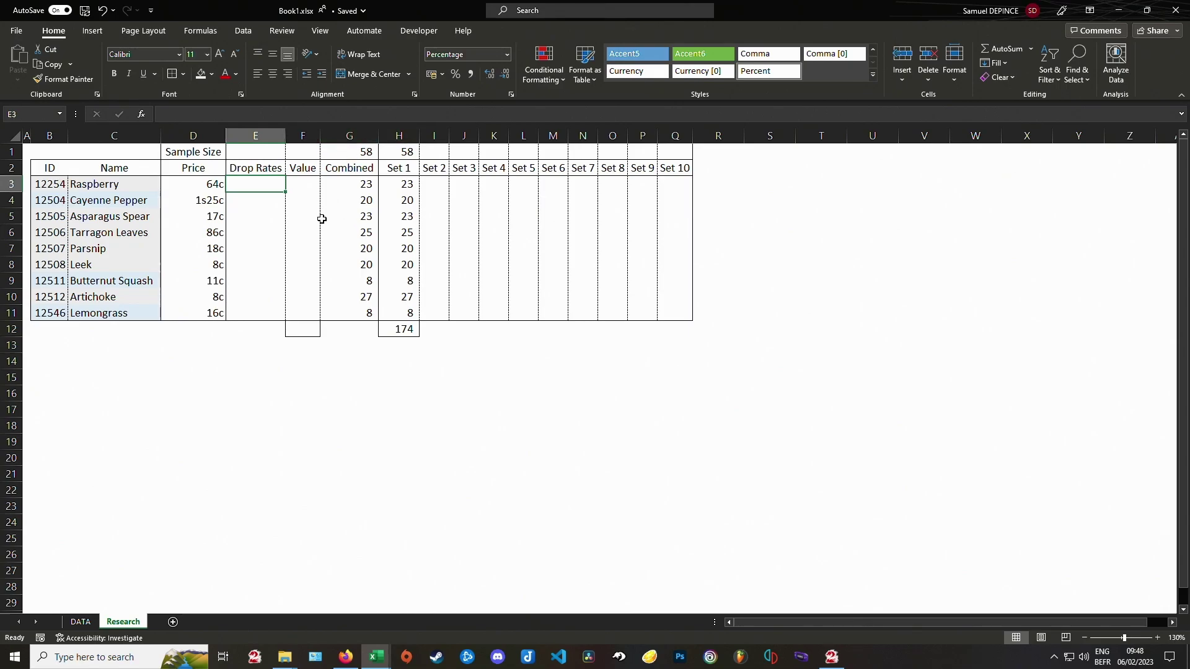
pyautogui.write('=')
pyautogui.click(366, 184)
pyautogui.write('/')
pyautogui.click(365, 155)
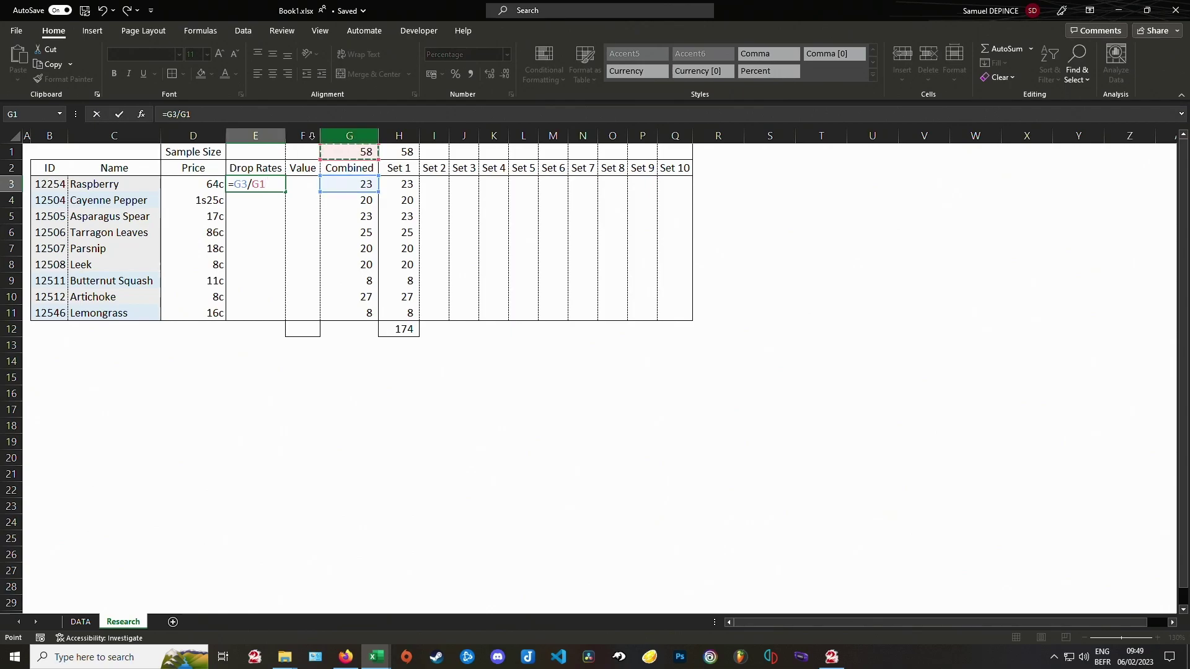
pyautogui.press('F4')
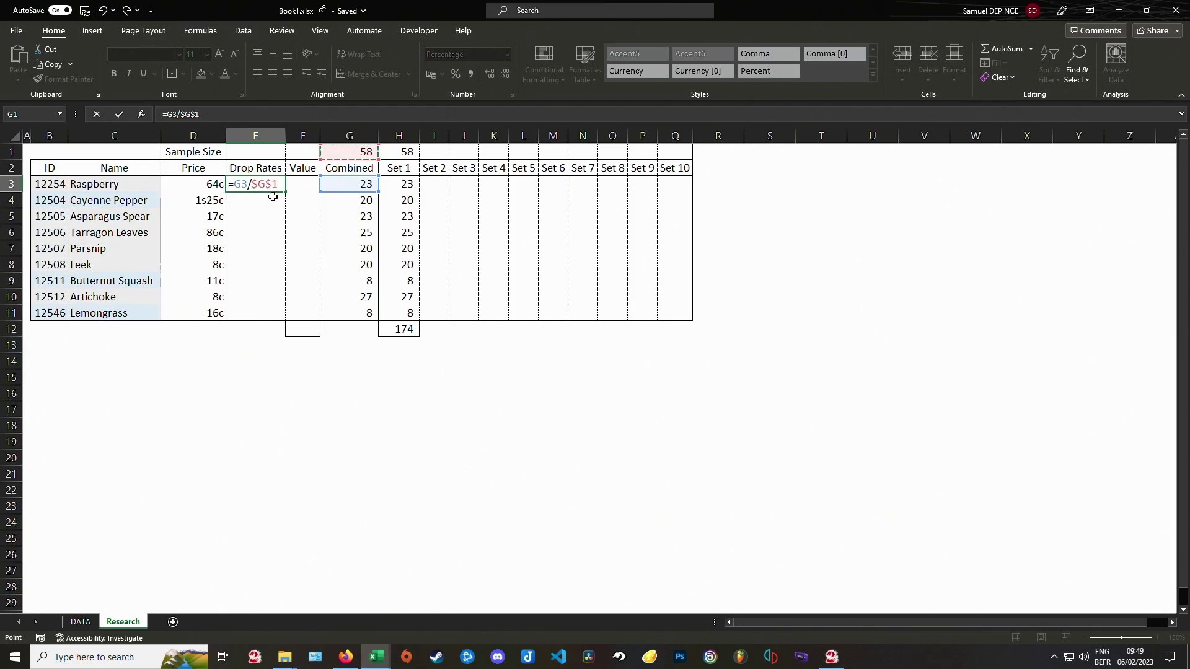
pyautogui.press('Return')
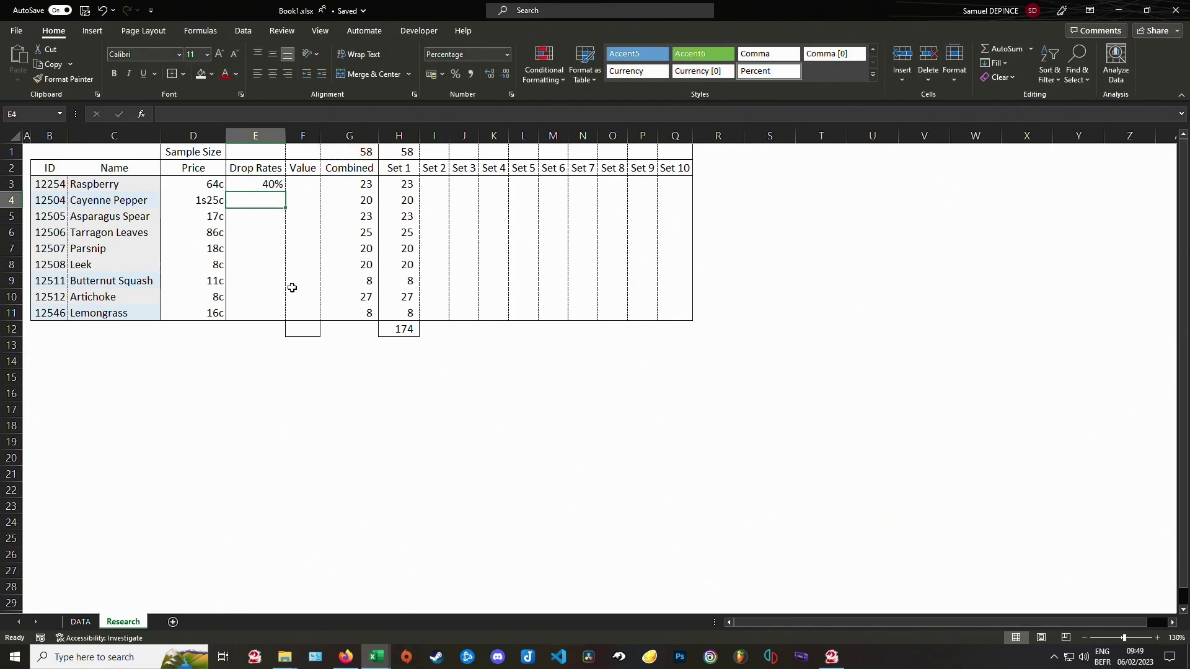
# Step: Copy the E3 drop rate formula down the Drop Rates column through E11, pasting formulas only
pyautogui.press('Up')
pyautogui.hotkey('ctrl', 'c')
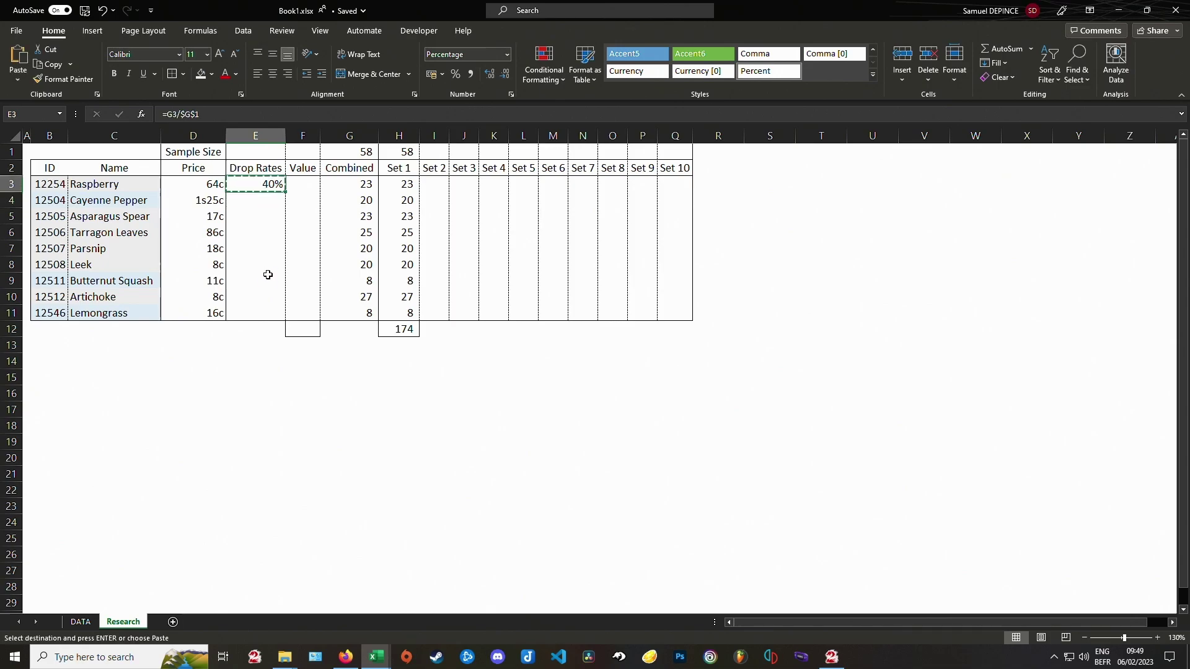
pyautogui.keyDown('shift'); pyautogui.click(258, 314); pyautogui.keyUp('shift')
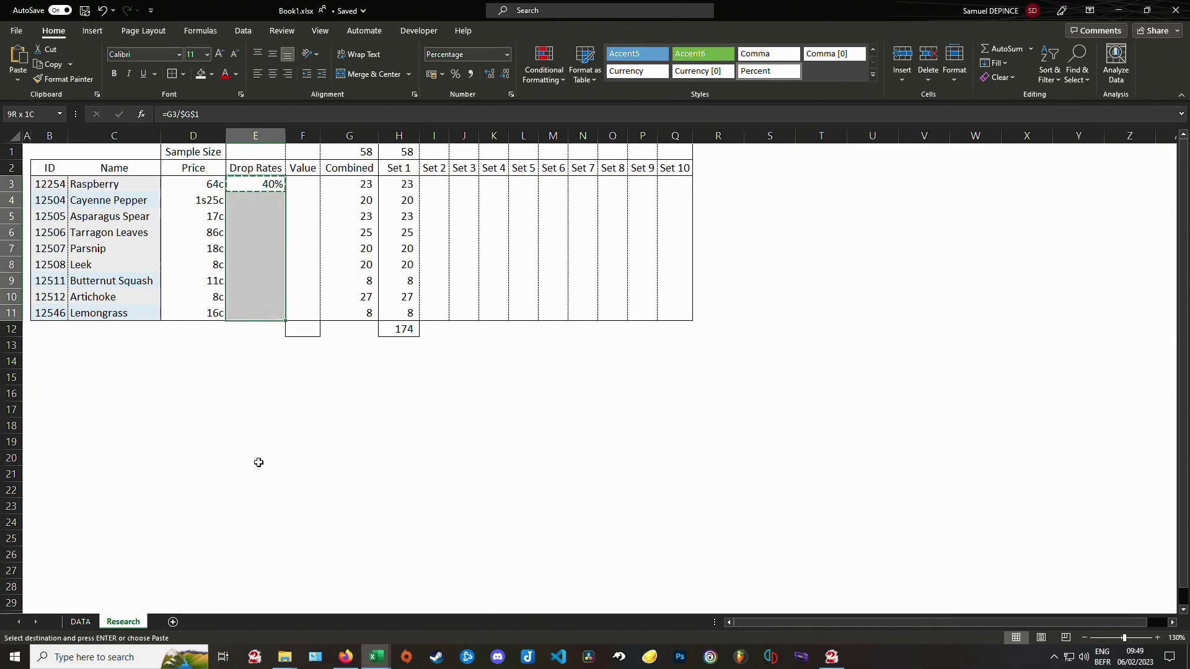
pyautogui.hotkey('ctrl', 'alt', 'v')
pyautogui.click(376, 272)
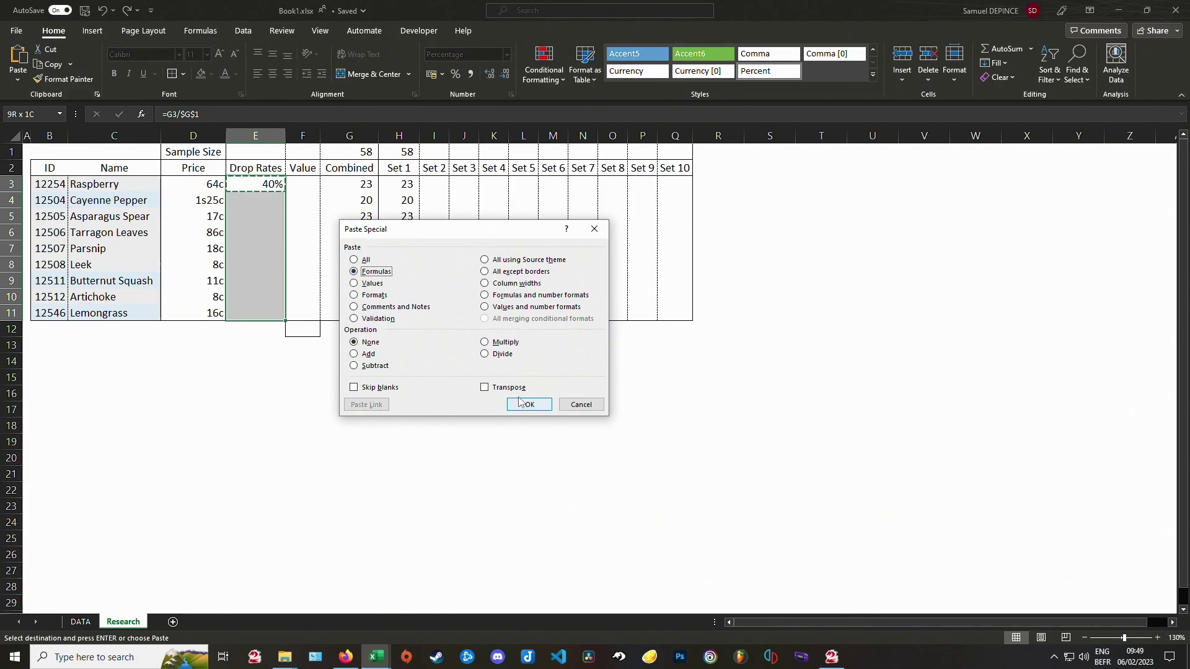
pyautogui.click(530, 404)
pyautogui.click(434, 409)
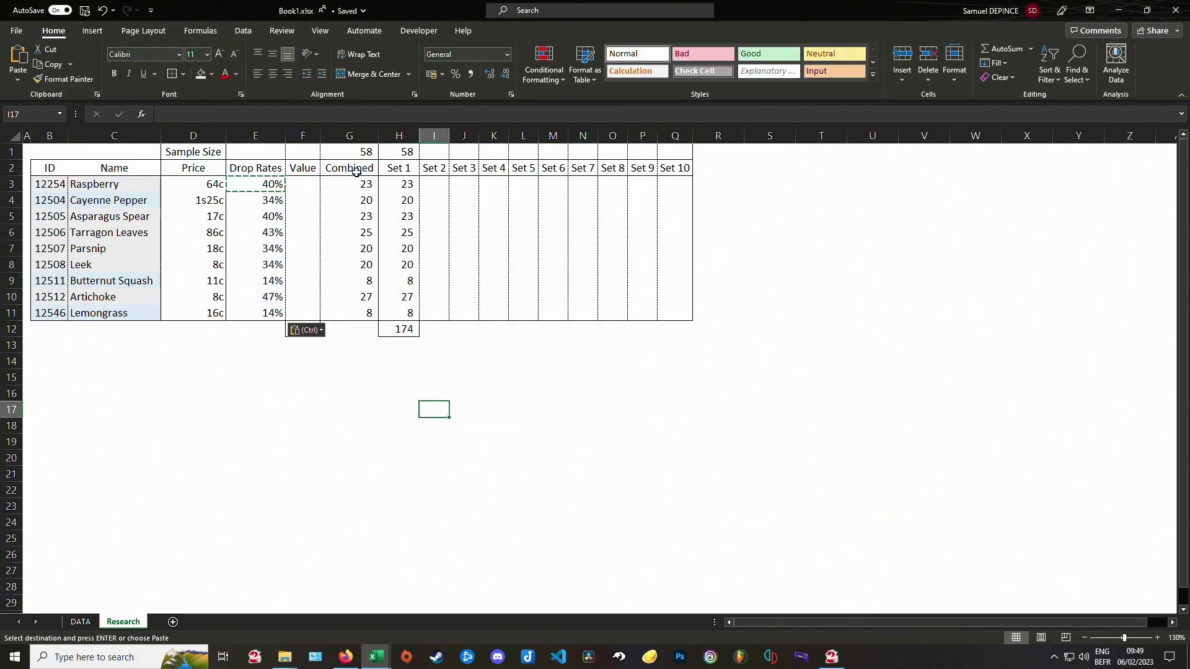
# Step: Check the combined sample size formula in G1 and the cell references of the copied Drop Rates formulas down to E8
pyautogui.click(369, 153)
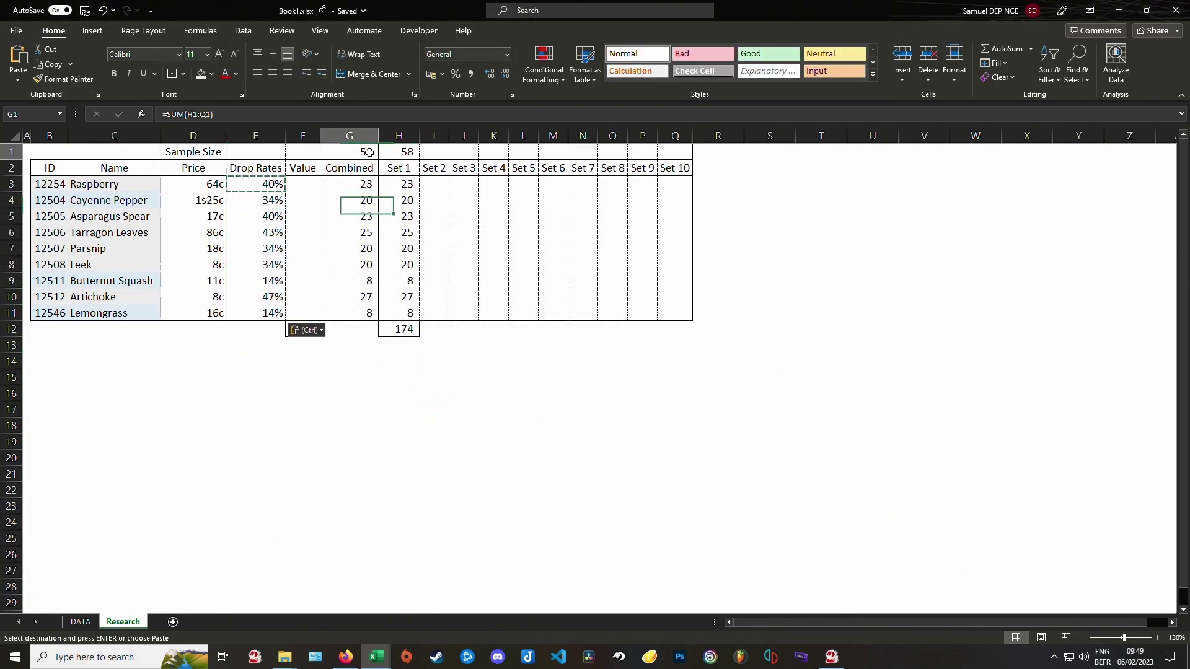
pyautogui.click(272, 184)
pyautogui.press('Down')
pyautogui.press('Down')
pyautogui.press('Down')
pyautogui.press('Down')
pyautogui.press('Down')
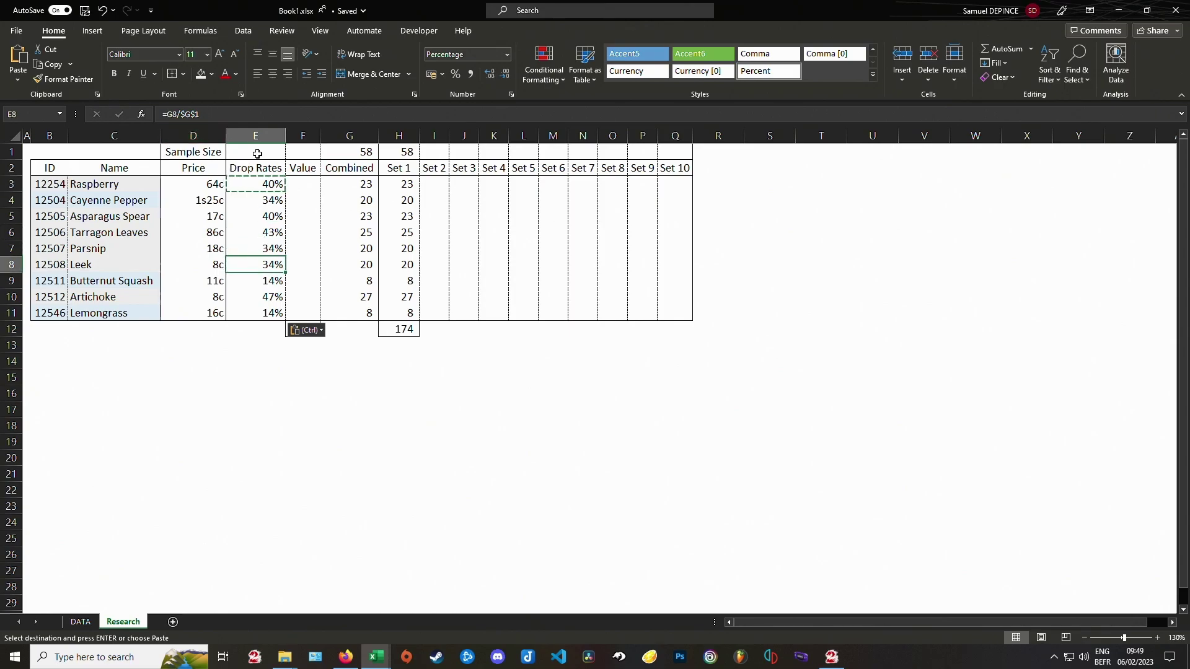
pyautogui.press('F2')
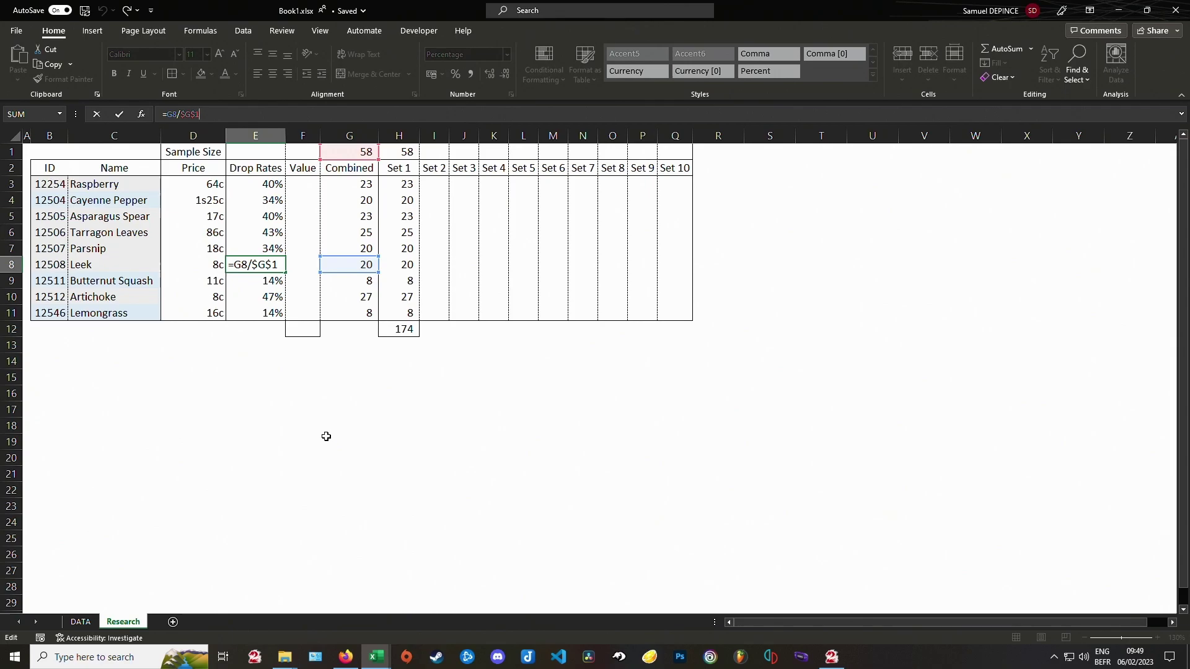
pyautogui.press('Escape')
# Step: Show the Drop Rates percentages in E3:E11 with one decimal place
pyautogui.moveTo(268, 186); pyautogui.dragTo(267, 308)
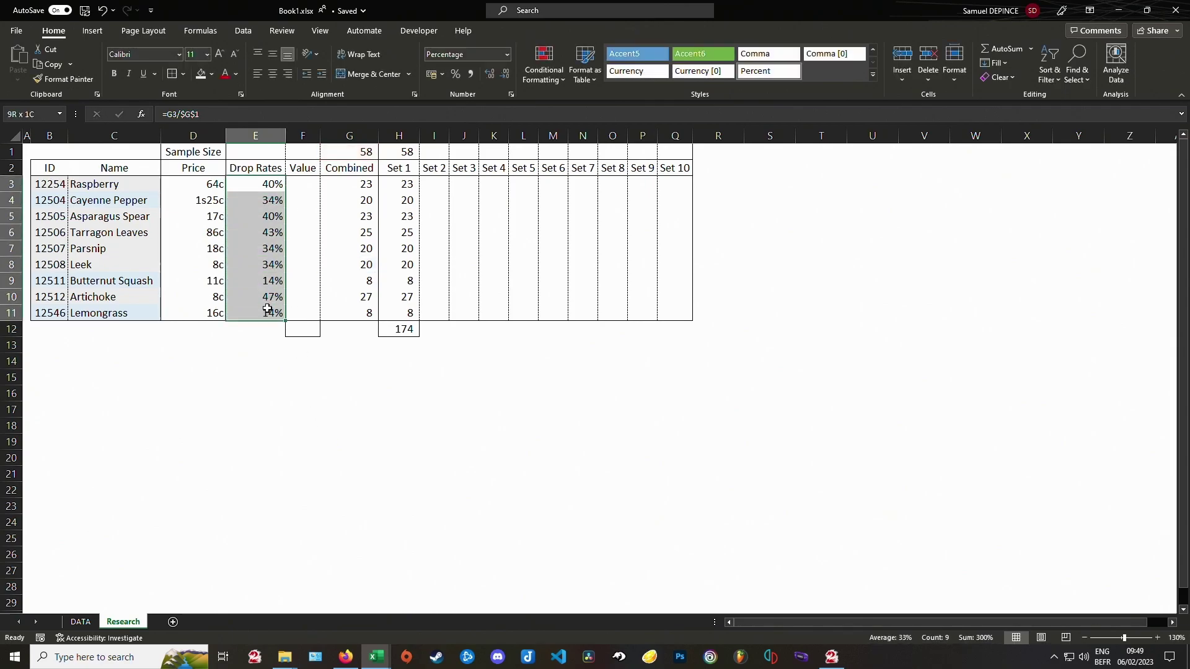
pyautogui.click(490, 75)
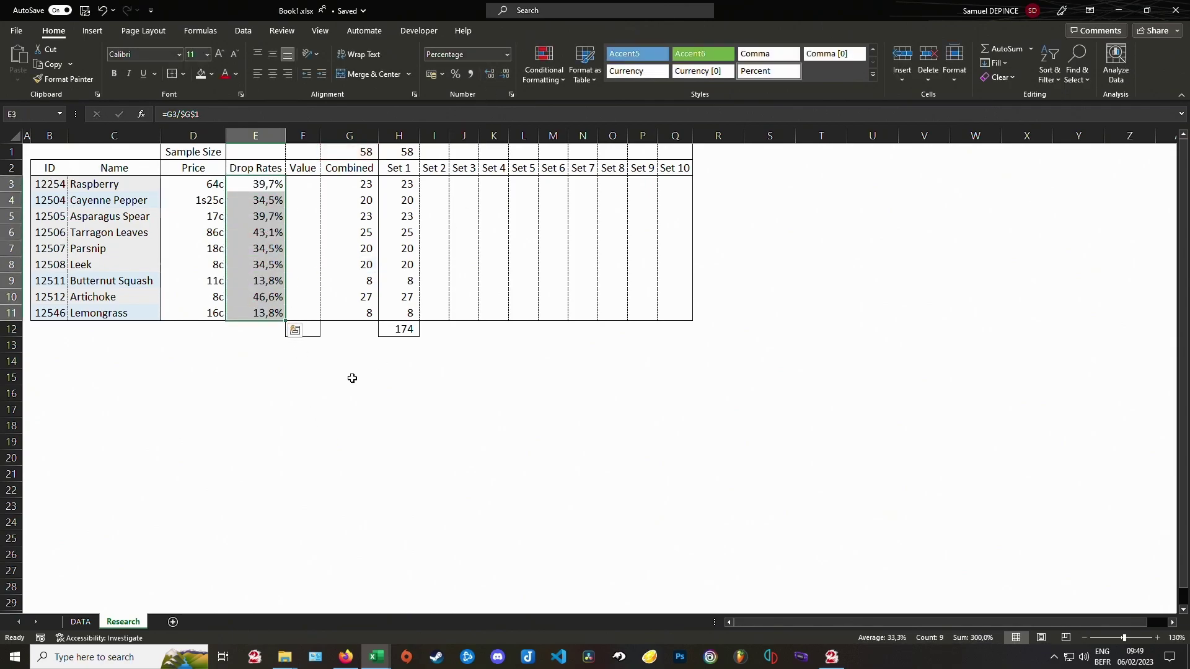
pyautogui.click(303, 395)
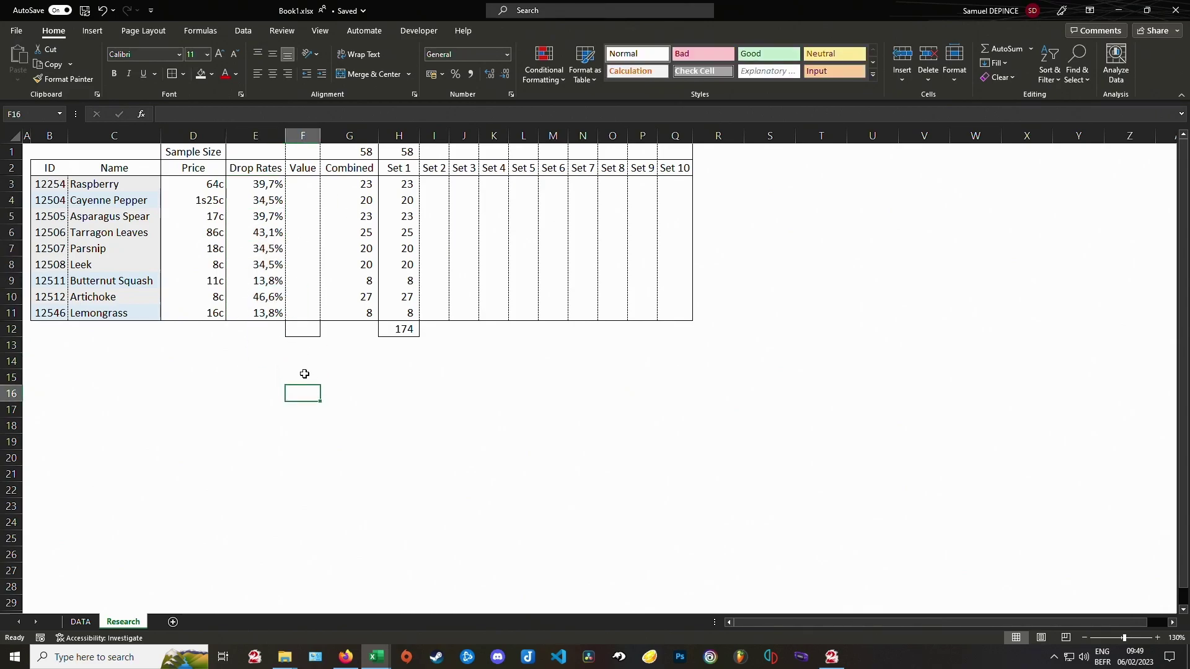
# Step: Enter the Raspberry value formula =D3*E3 in cell F3, multiplying its price by its drop rate
pyautogui.click(302, 186)
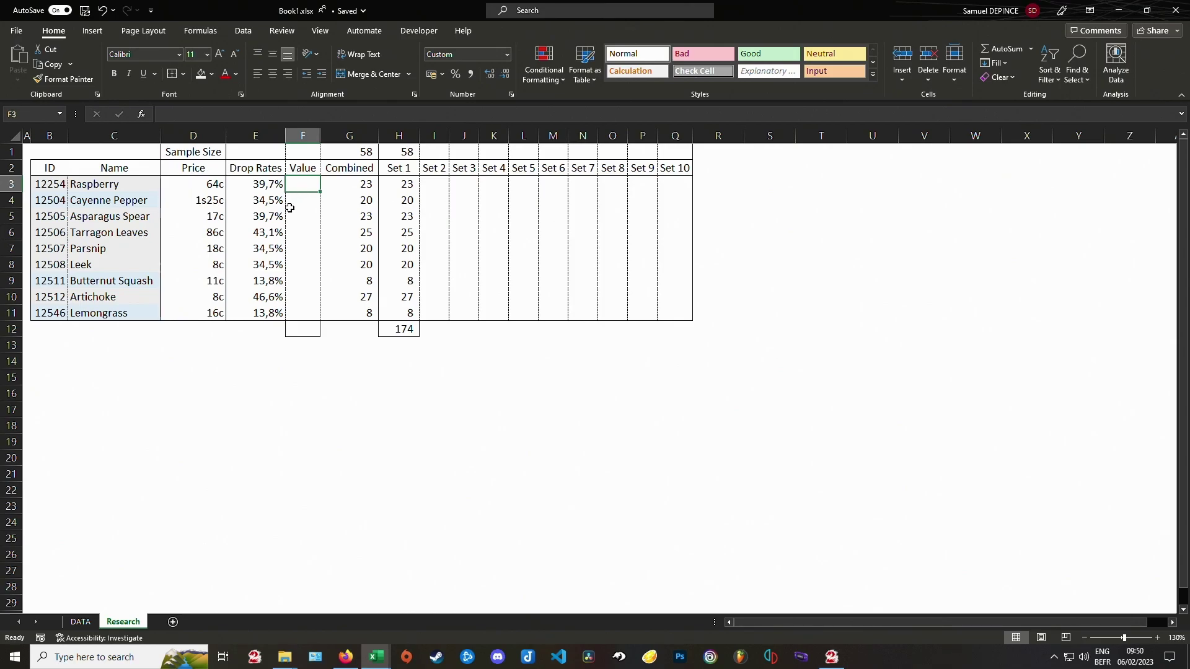
pyautogui.write('=')
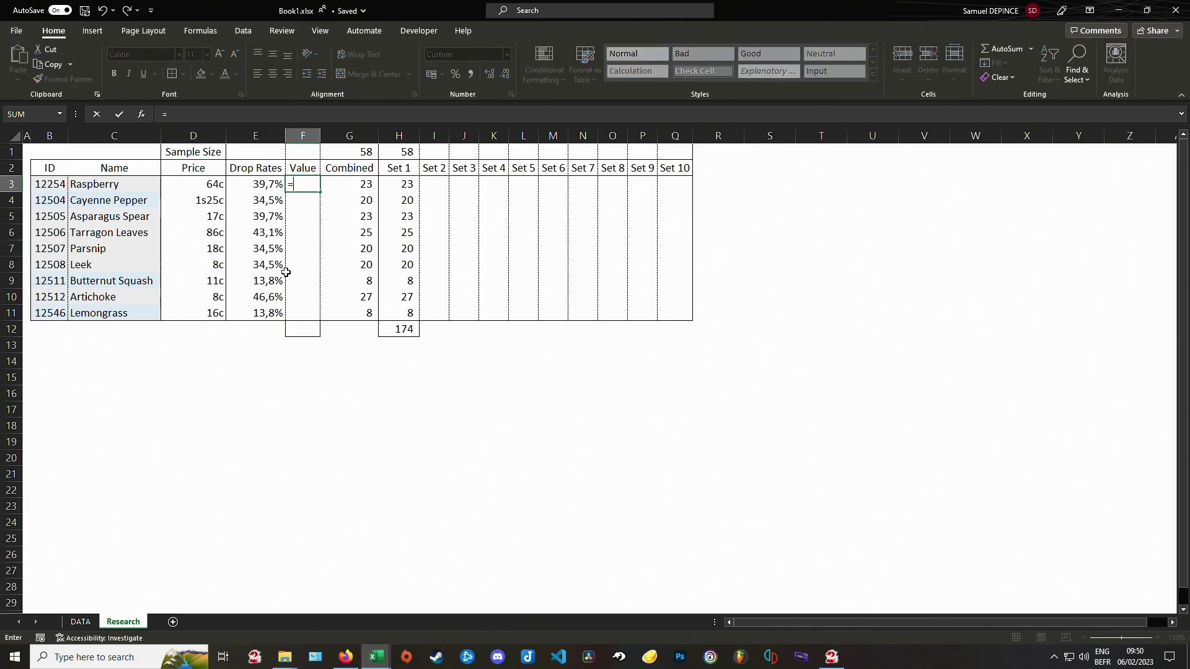
pyautogui.click(218, 189)
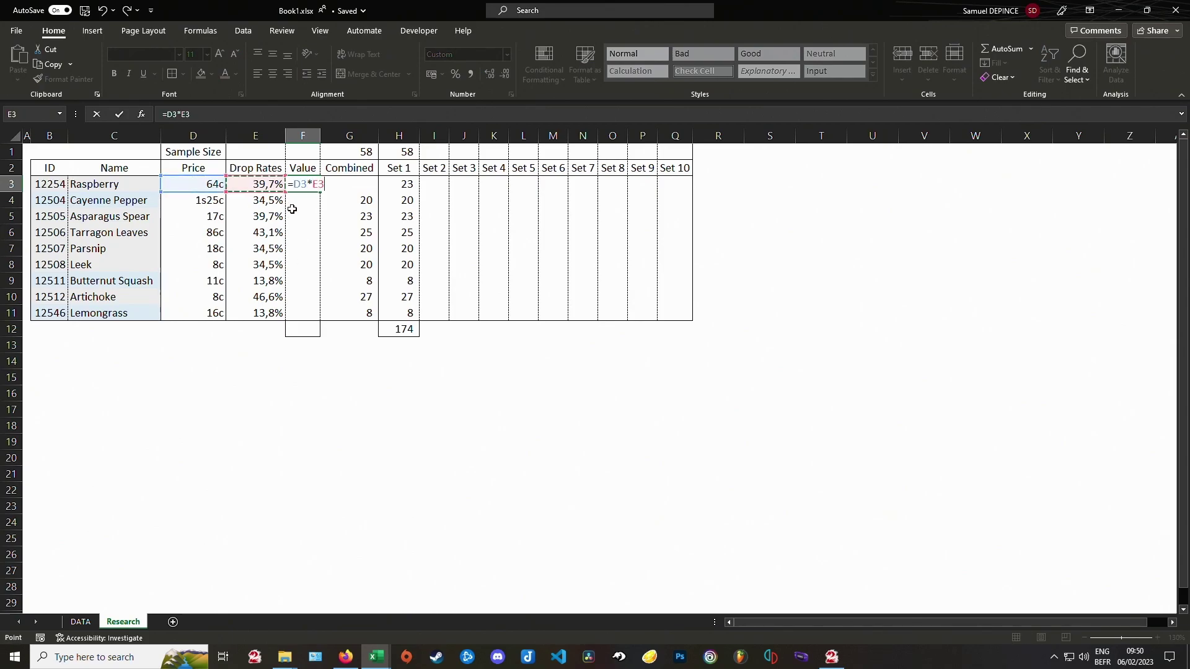
pyautogui.press('Return')
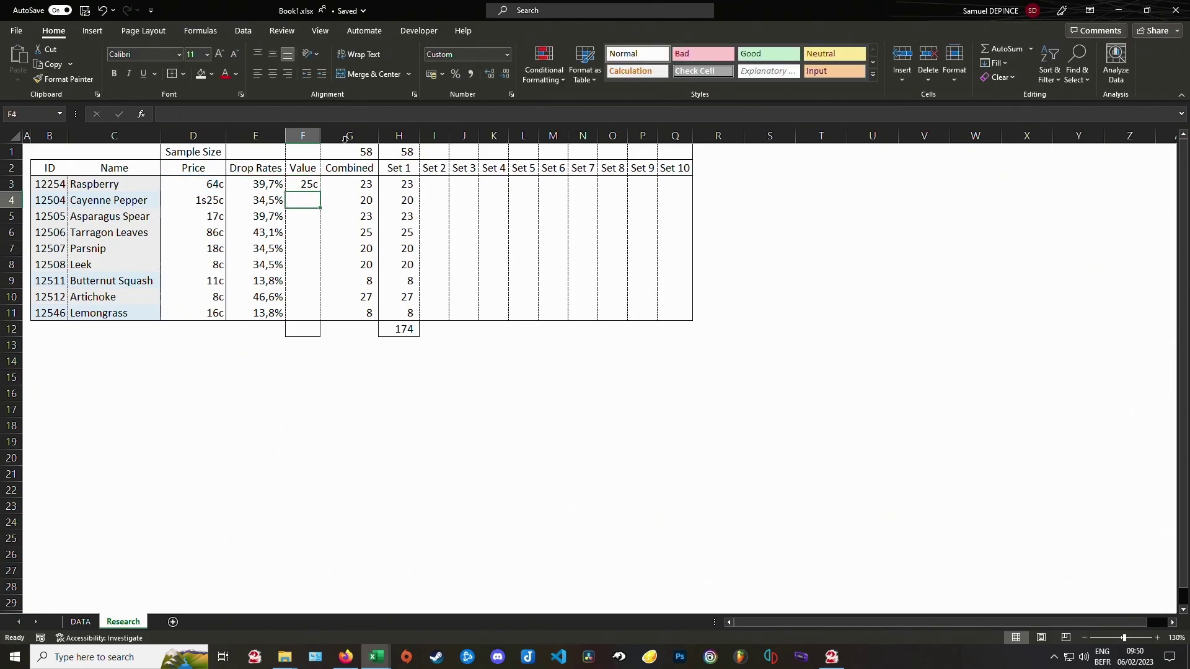
# Step: Copy the F3 value formula down the Value column through F11, pasting formulas only
pyautogui.click(310, 188)
pyautogui.hotkey('ctrl', 'c')
pyautogui.keyDown('shift'); pyautogui.click(301, 313); pyautogui.keyUp('shift')
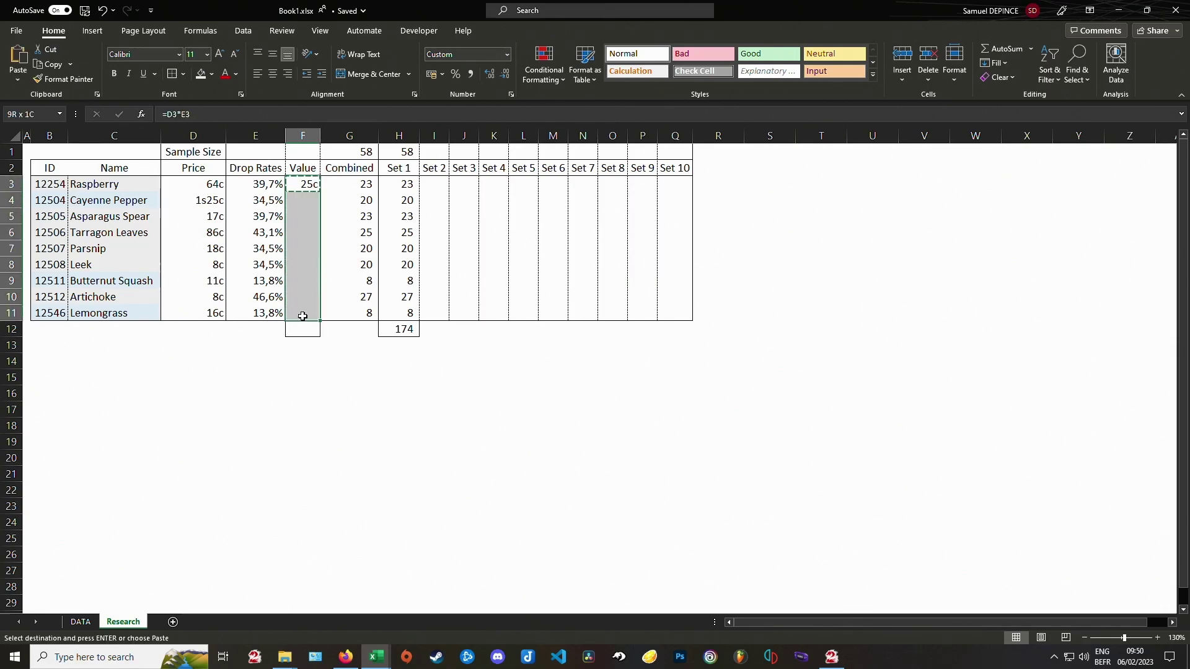
pyautogui.hotkey('ctrl', 'alt', 'v')
pyautogui.press('f')
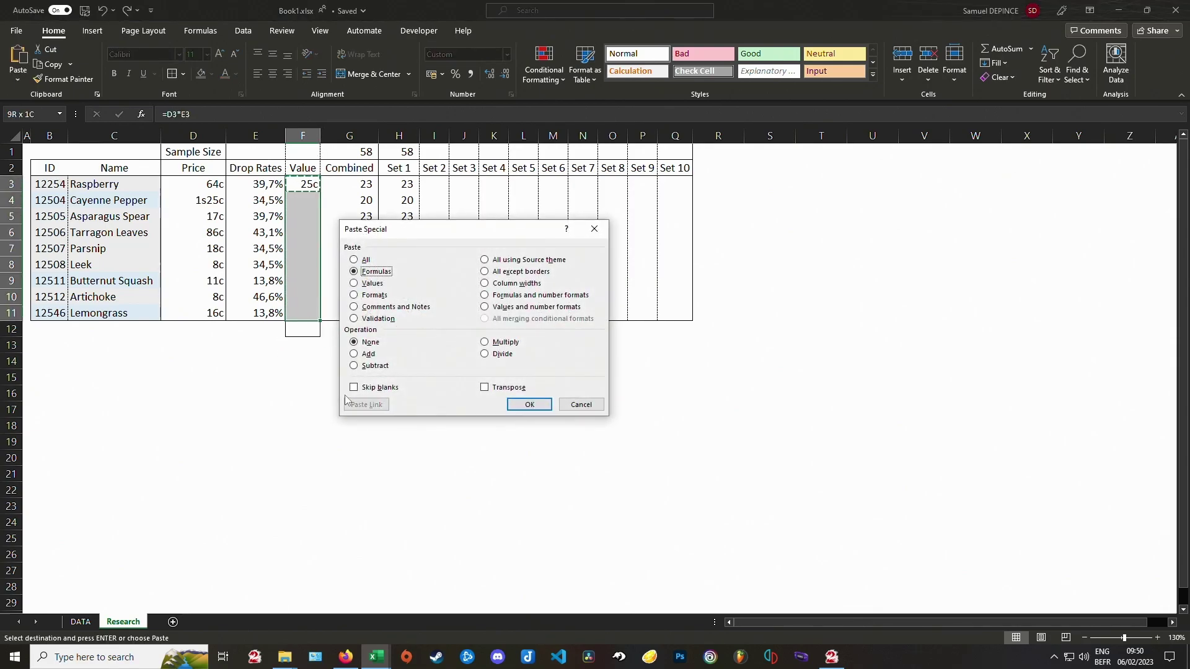
pyautogui.press('Return')
# Step: Total the Value column in cell F12 with a SUM of F3:F11
pyautogui.click(310, 330)
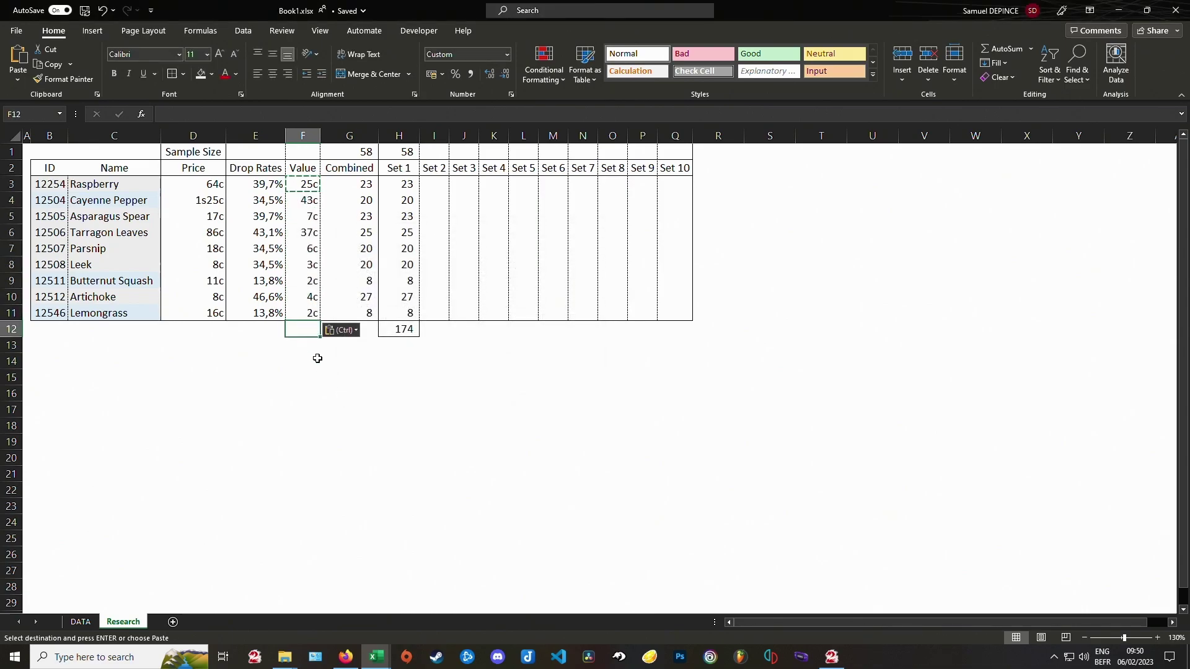
pyautogui.write('=sum(')
pyautogui.moveTo(311, 314); pyautogui.dragTo(307, 186)
pyautogui.press('Return')
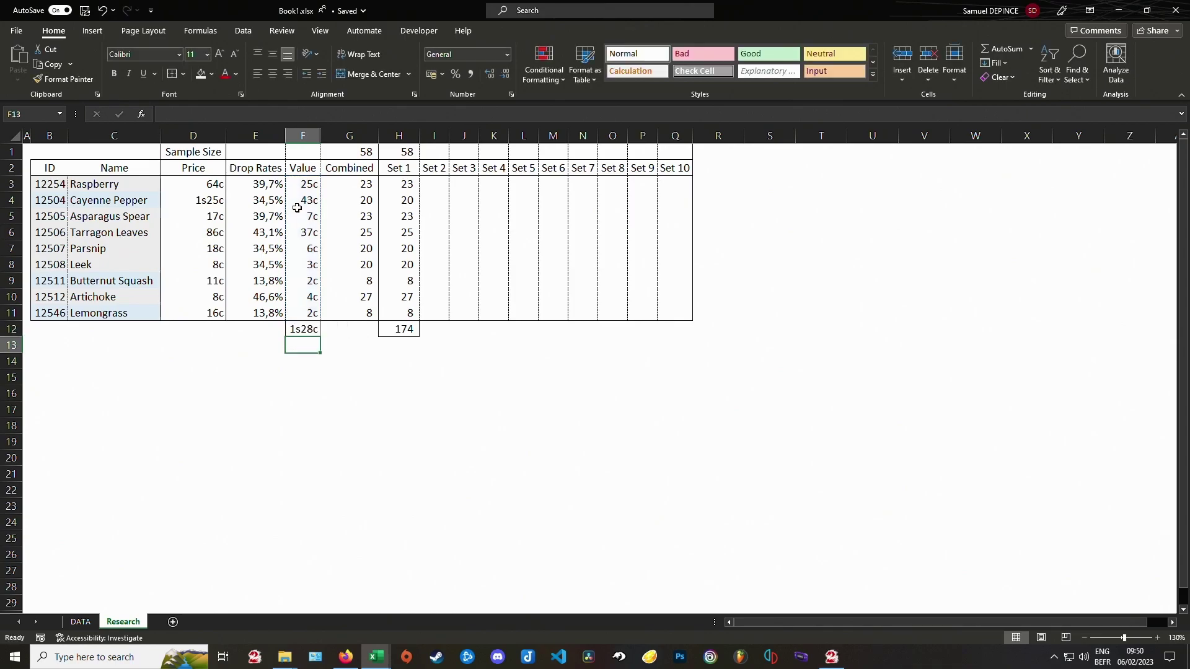
# Step: Edit the custom currency format of D3:D11 and F3:F12 to put spaces between the gold, silver and copper amounts
pyautogui.click(304, 329)
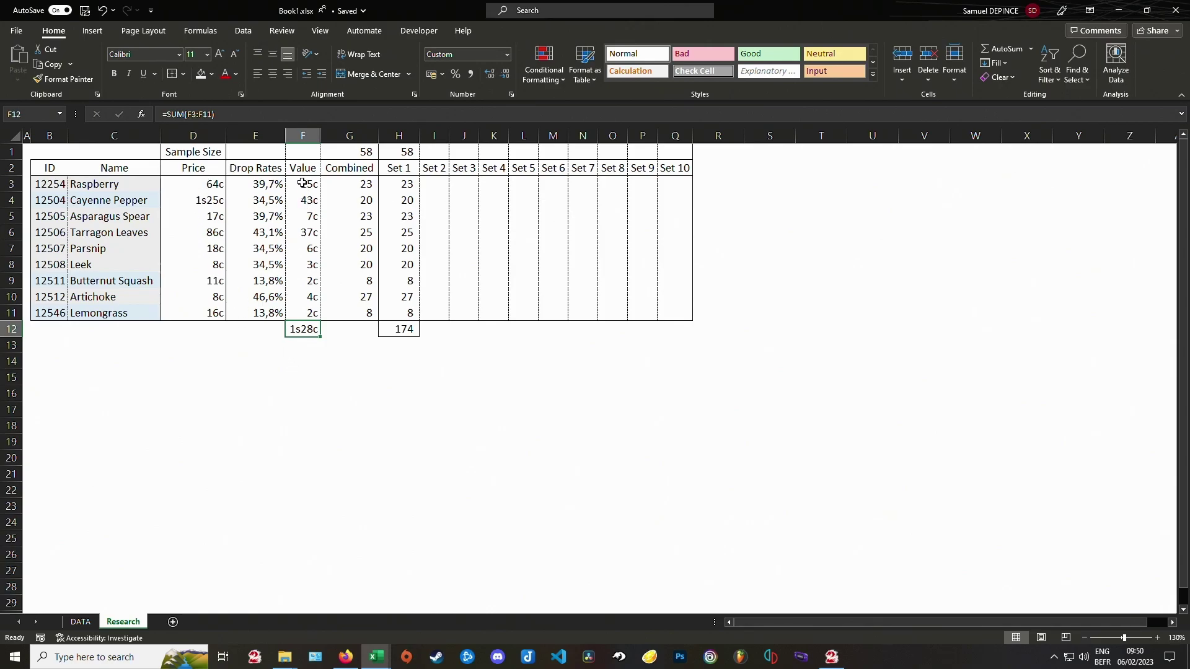
pyautogui.moveTo(304, 329); pyautogui.dragTo(306, 184)
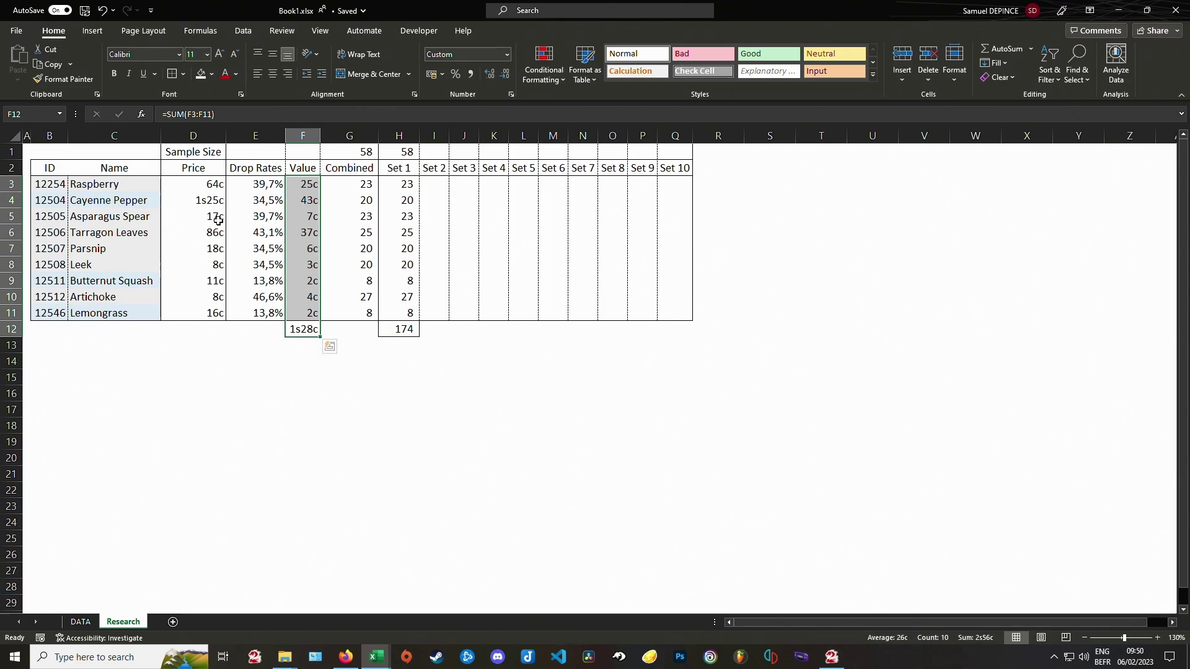
pyautogui.moveTo(209, 186); pyautogui.dragTo(216, 313)
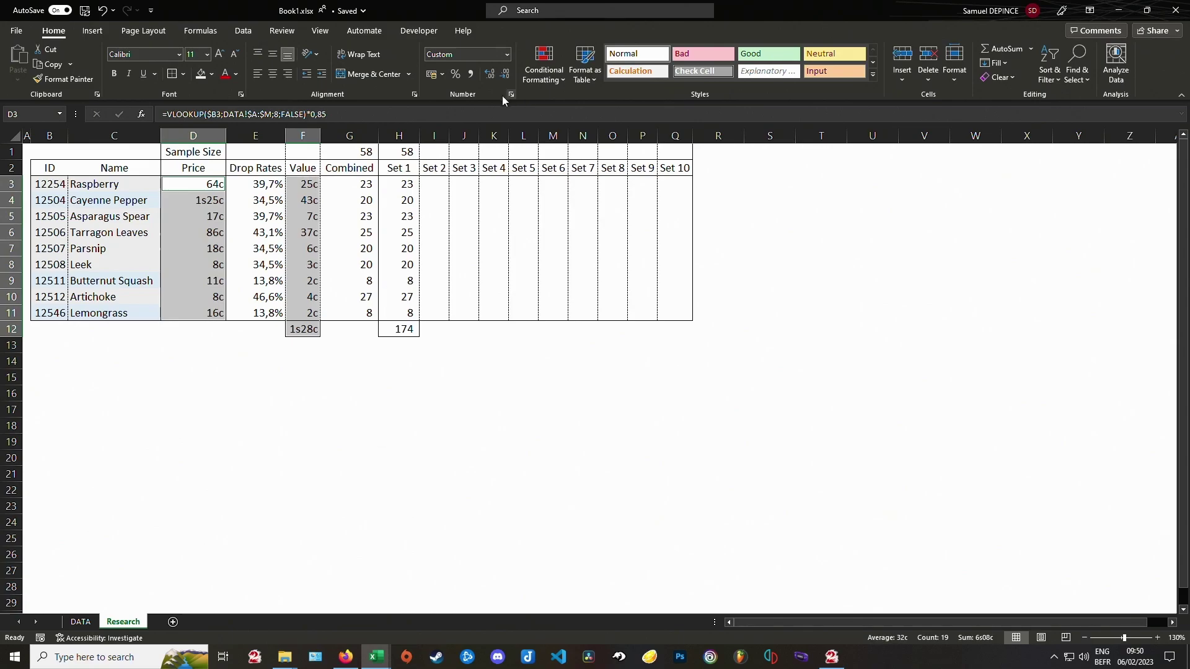
pyautogui.click(511, 94)
pyautogui.click(445, 241)
pyautogui.press('Right')
pyautogui.press('Right')
pyautogui.press('Right')
pyautogui.press('Right')
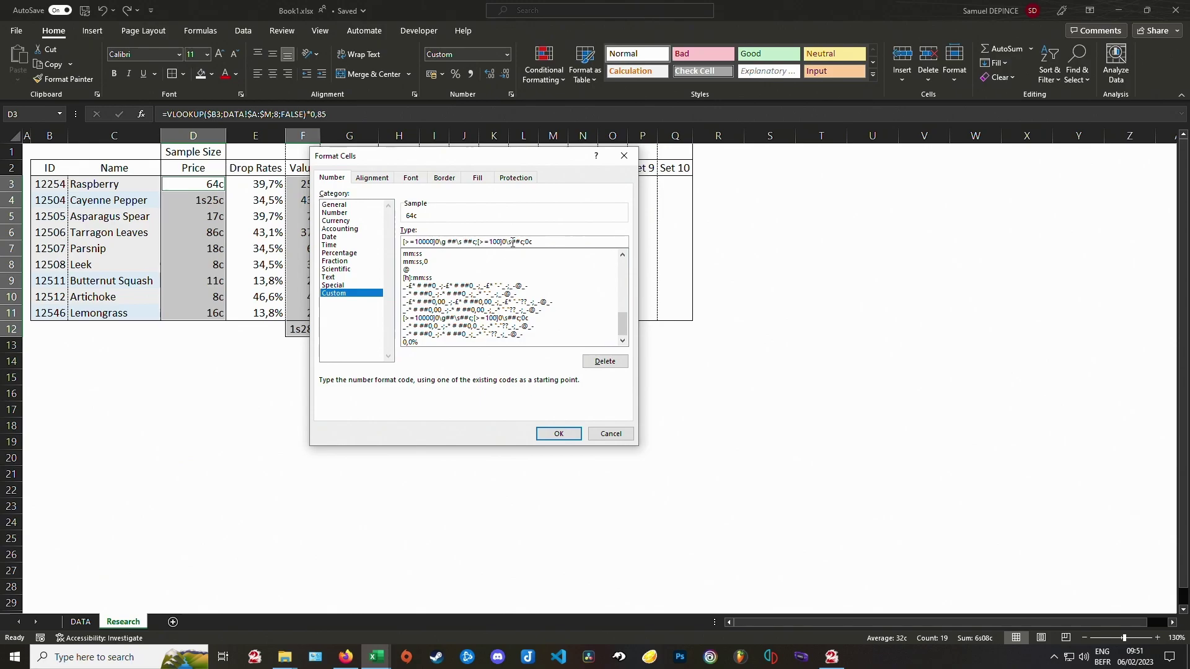
pyautogui.click(561, 433)
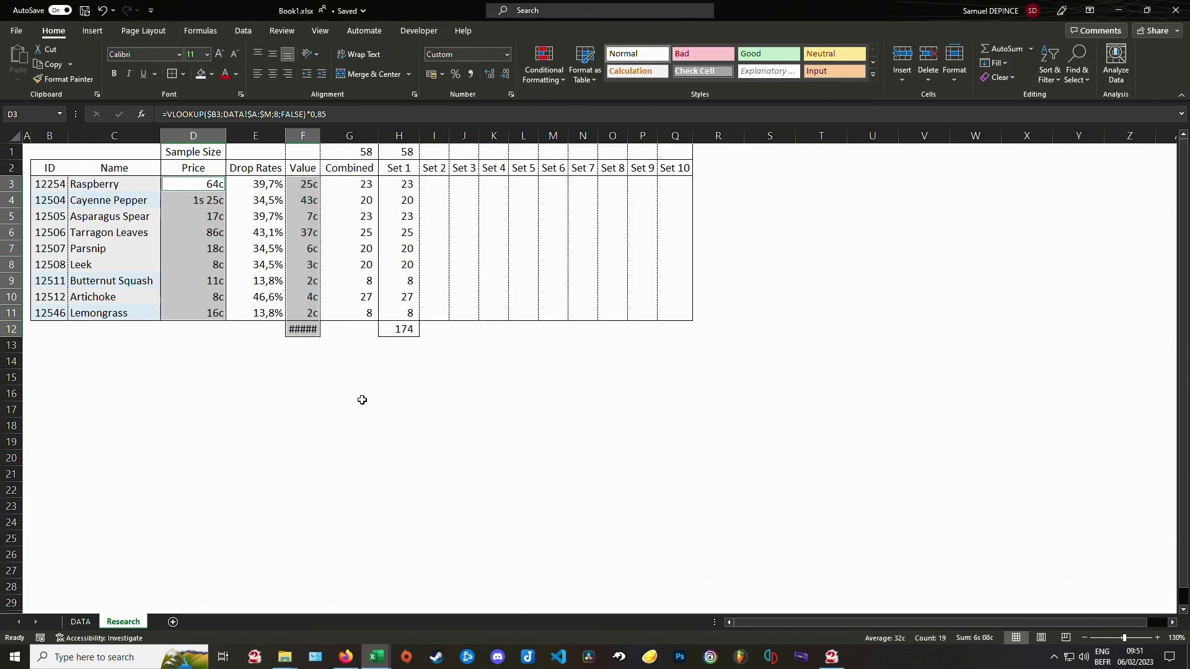
# Step: Autofit the widths of columns D through G to their contents
pyautogui.click(353, 378)
pyautogui.moveTo(197, 135); pyautogui.dragTo(352, 133)
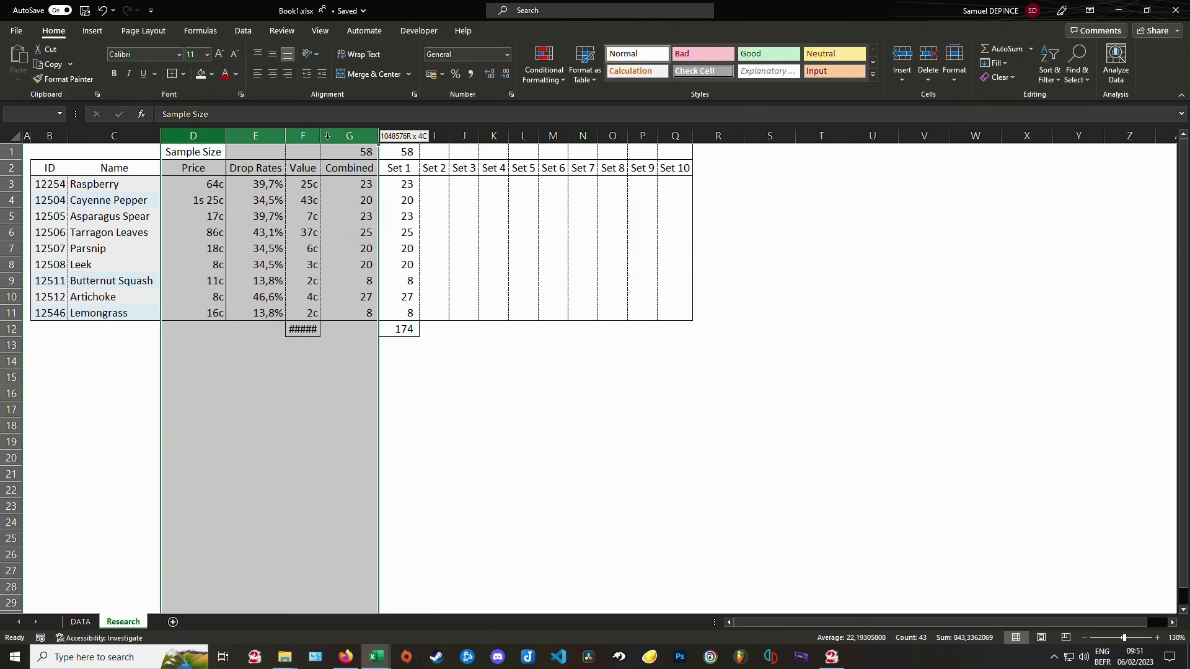
pyautogui.doubleClick(321, 135)
pyautogui.click(399, 355)
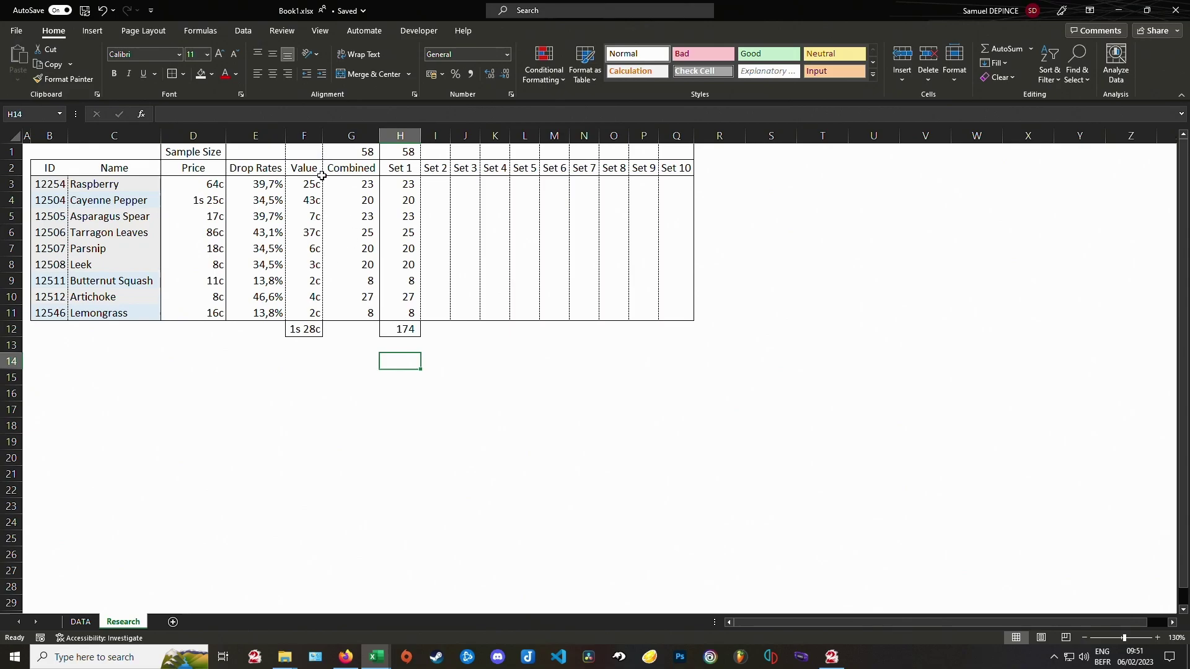
# Step: Examine the Price, Drop Rates and Value formulas for the Cayenne Pepper, Tarragon Leaves and Raspberry rows
pyautogui.click(298, 202)
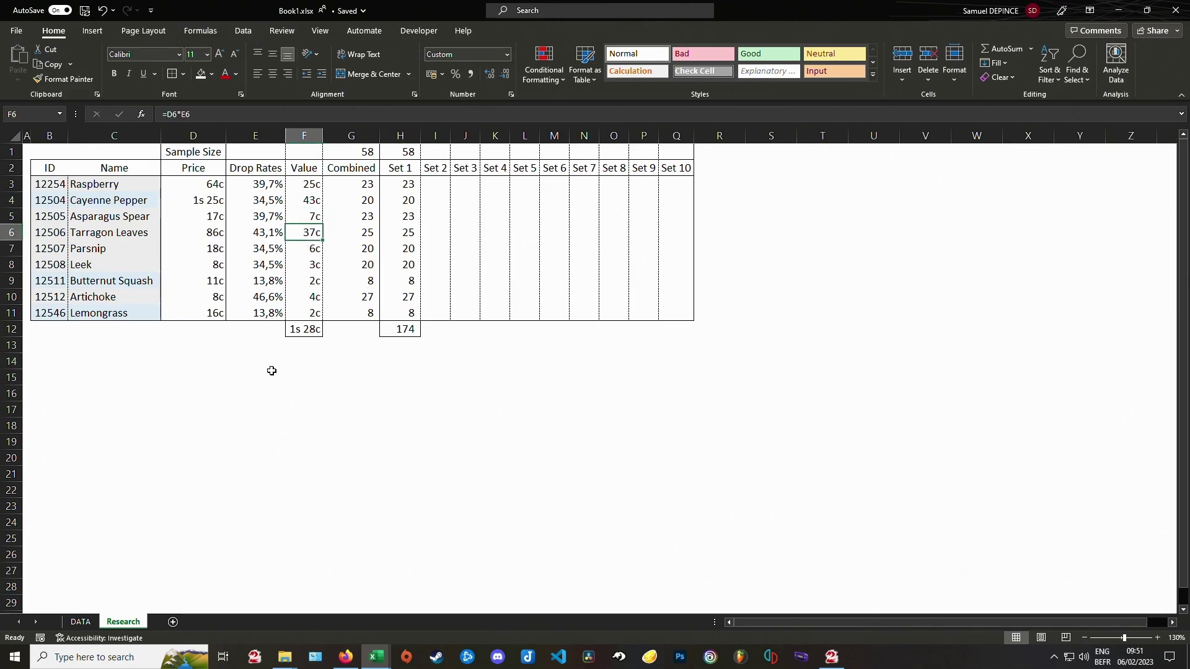
pyautogui.click(211, 425)
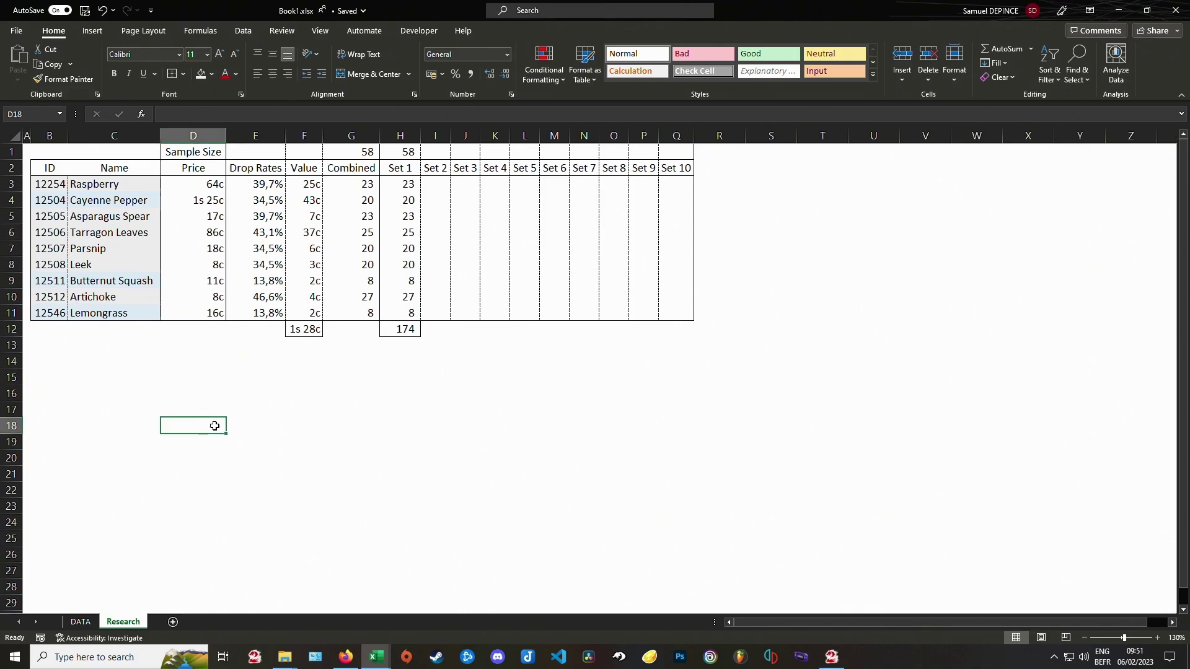
pyautogui.click(204, 203)
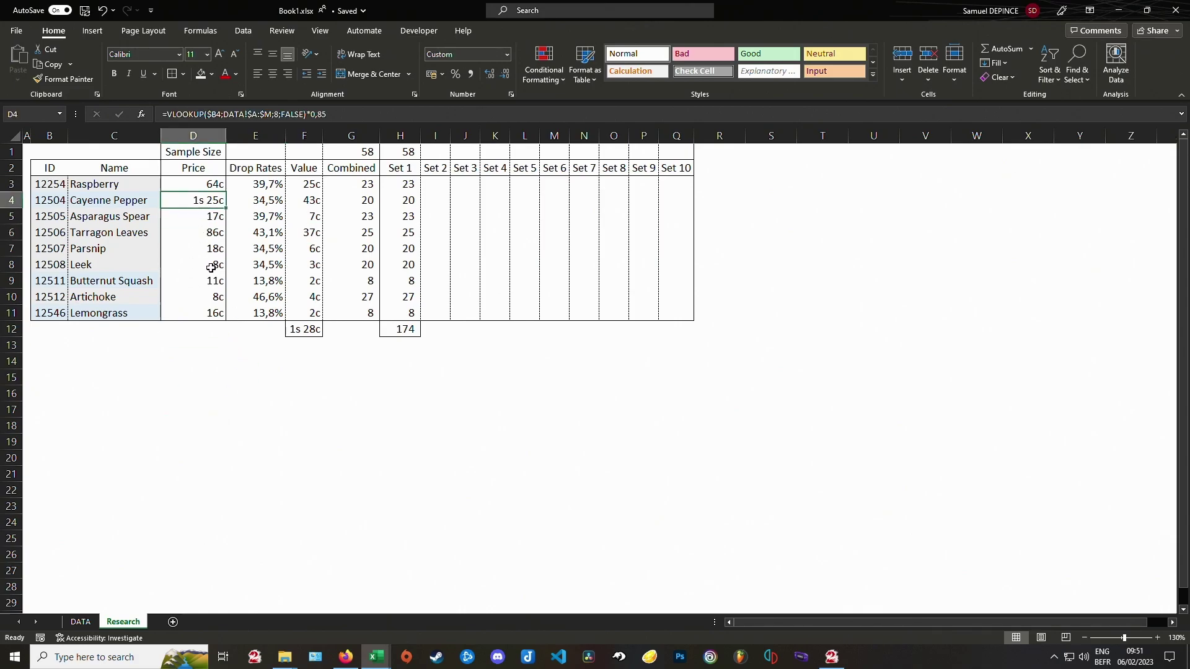
pyautogui.click(258, 198)
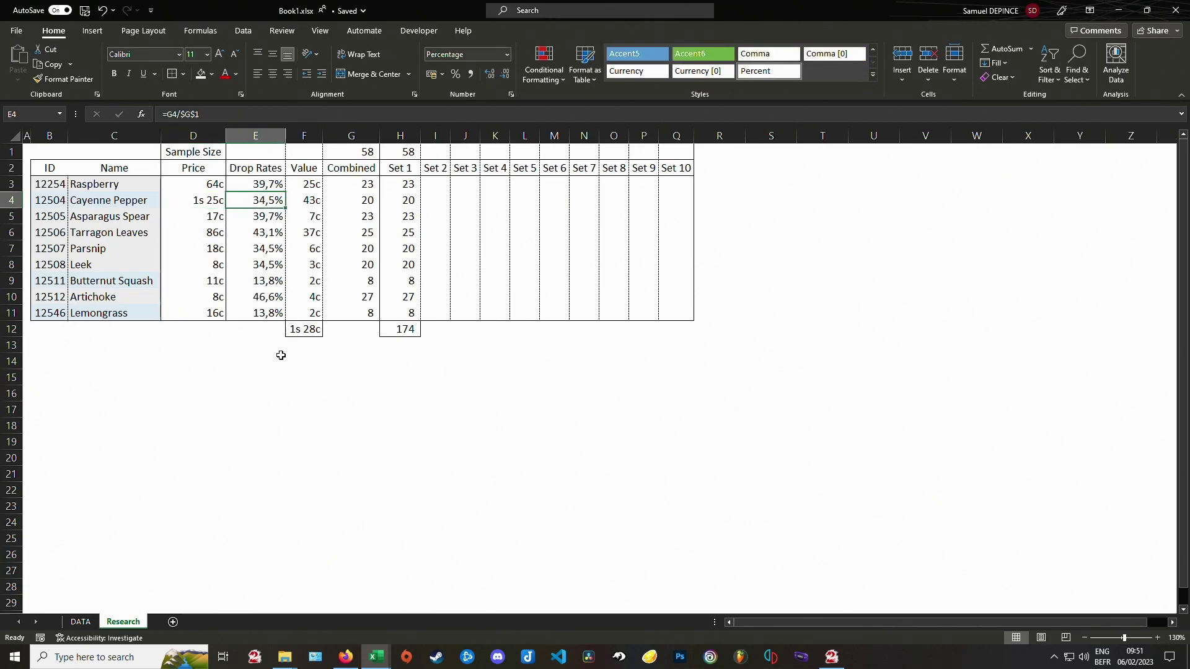
pyautogui.click(213, 232)
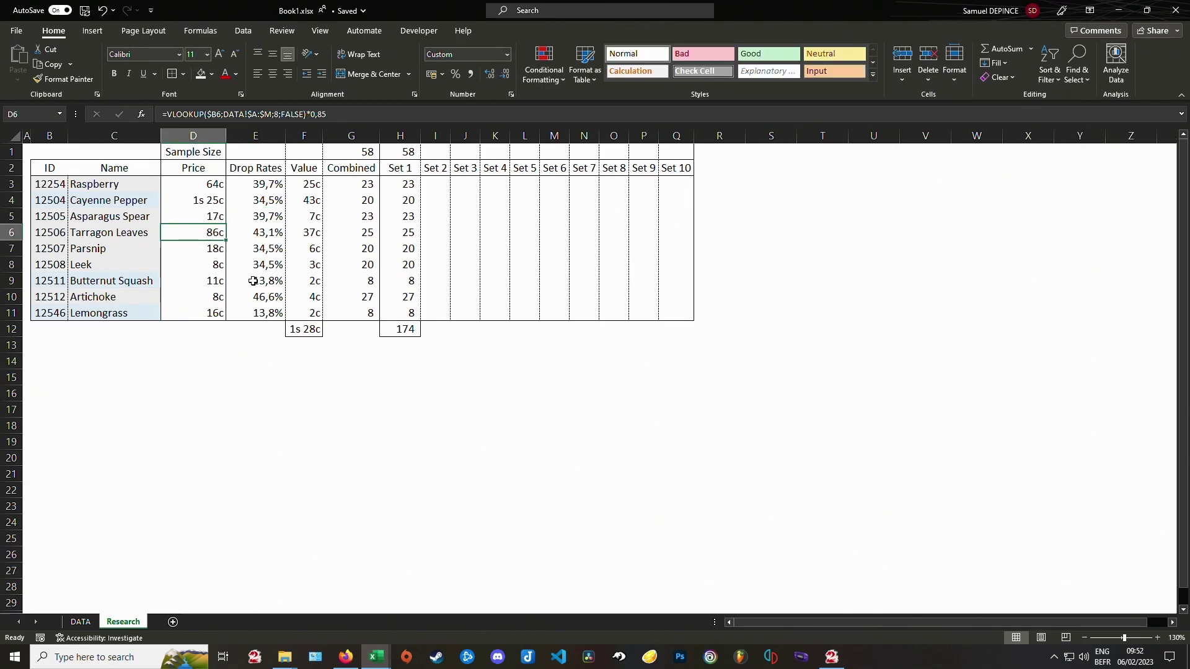
pyautogui.click(265, 232)
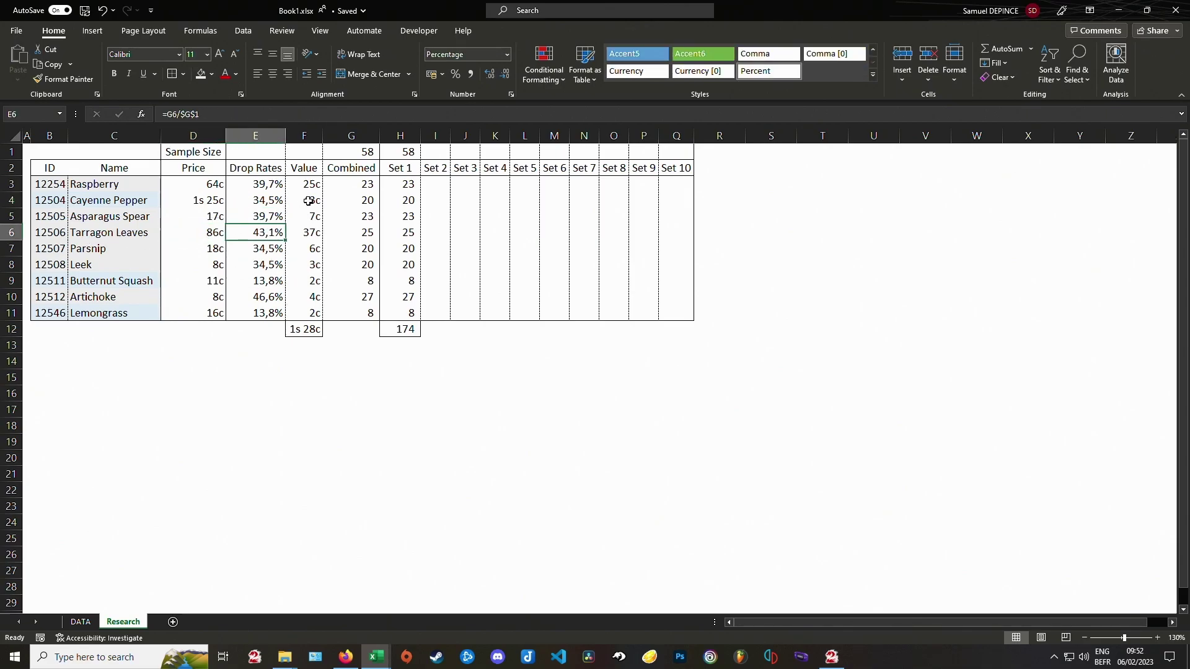
pyautogui.click(308, 230)
pyautogui.click(310, 188)
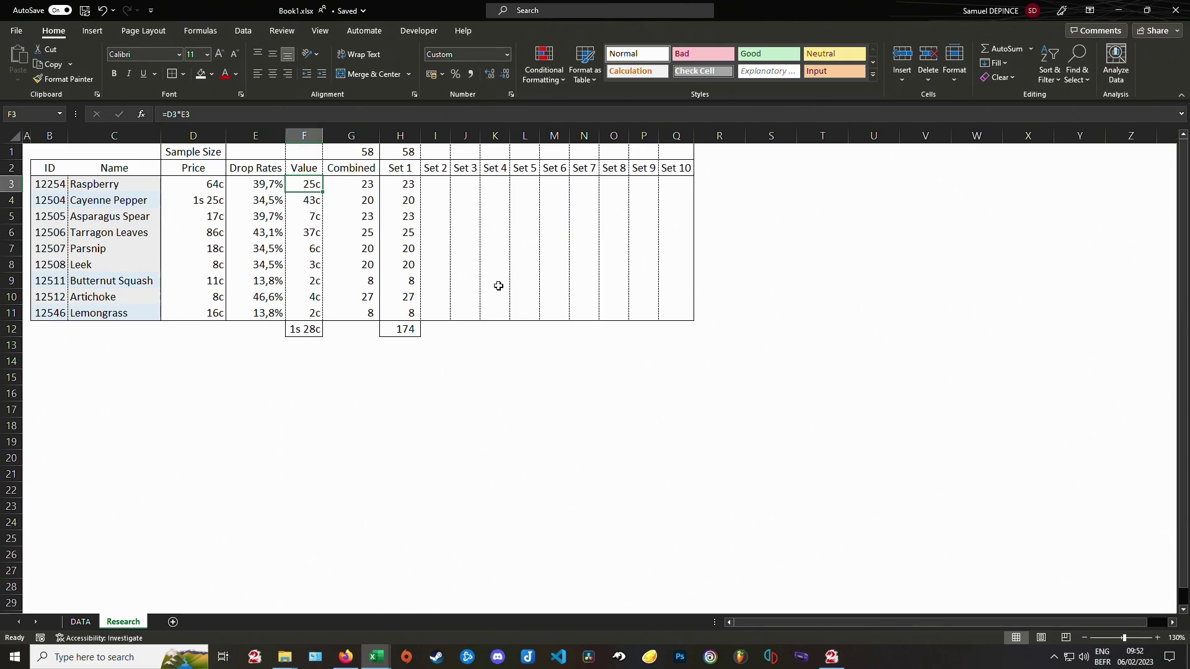
pyautogui.click(617, 375)
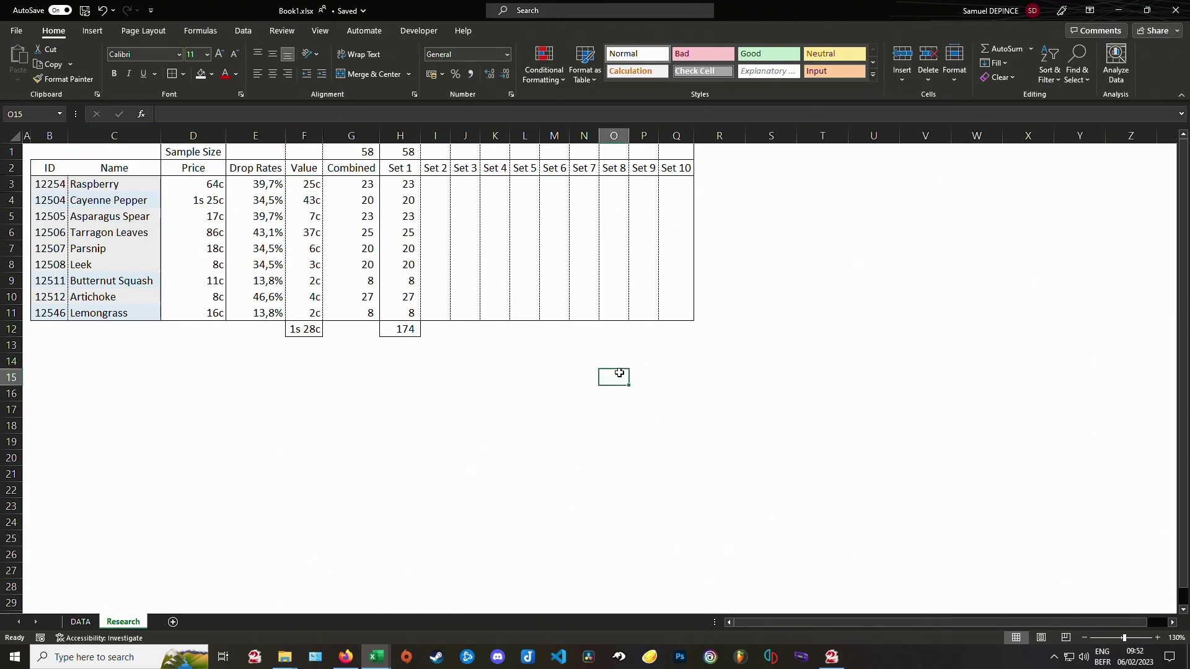